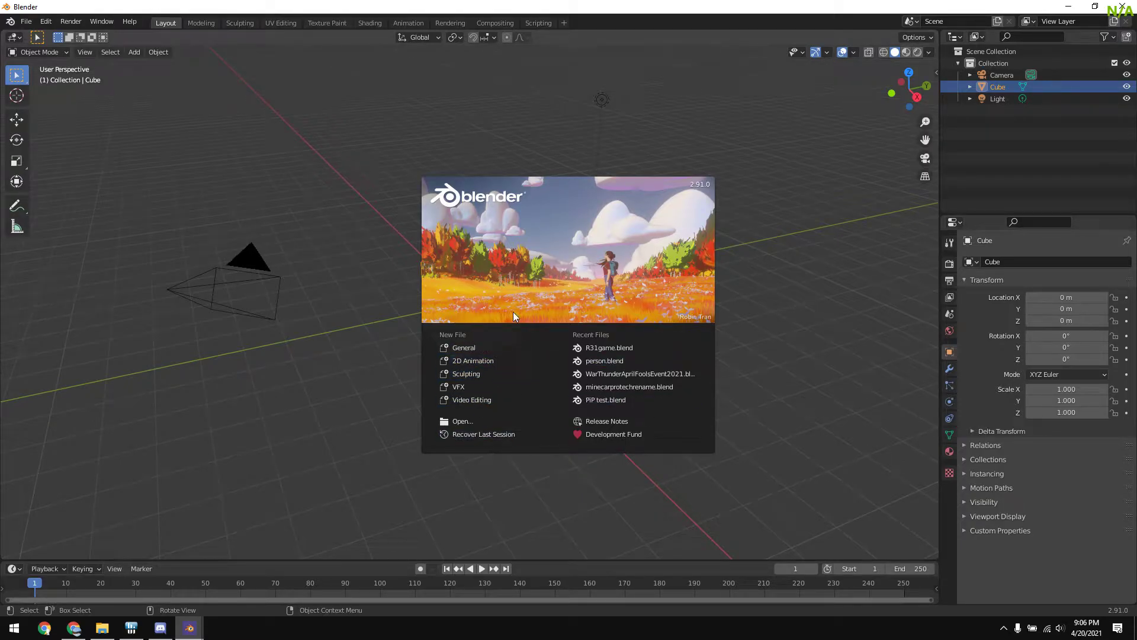
Start a Video Editing project and add "VRChat 2021.04.20 - 18.10.53.04.mp4" from the Videos\VRChat folder at the start of the sequencer
click(481, 403)
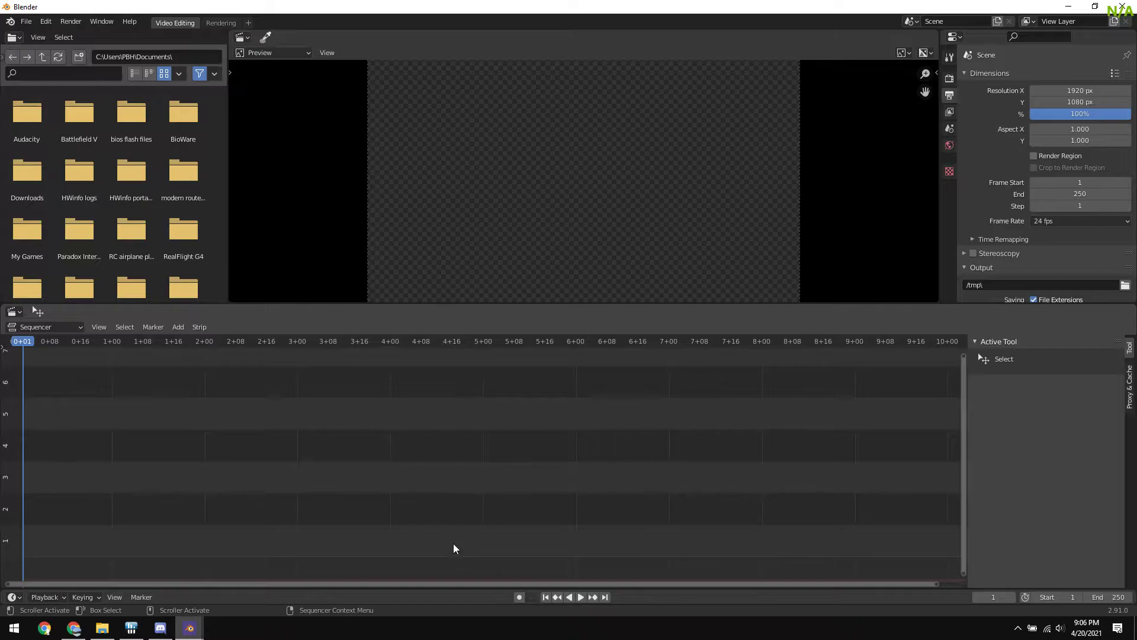
click(108, 627)
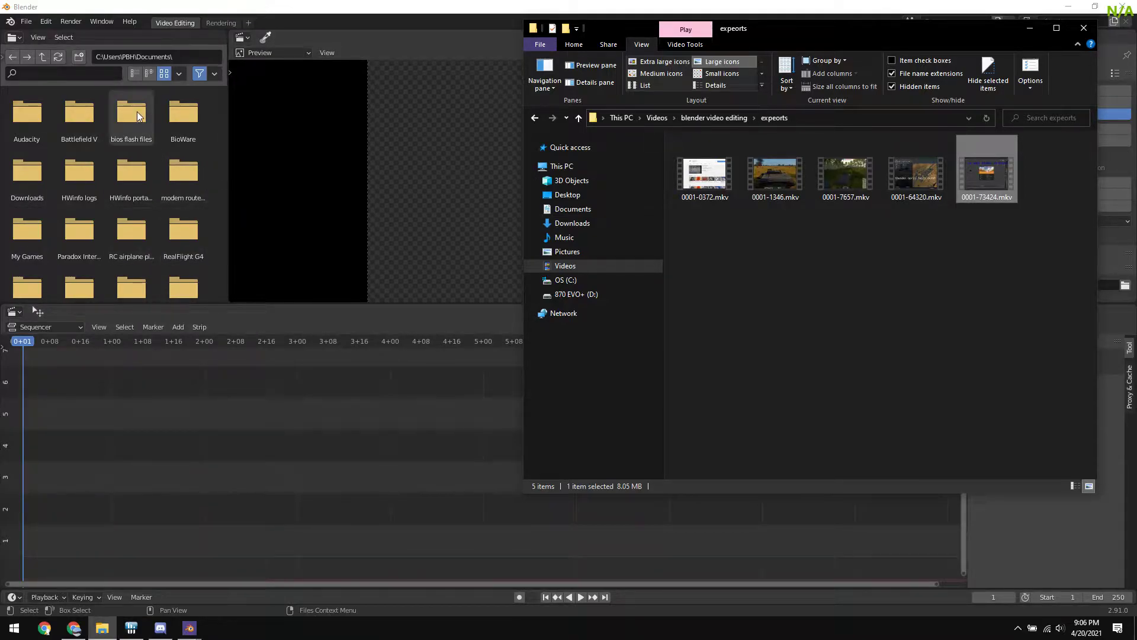
click(566, 266)
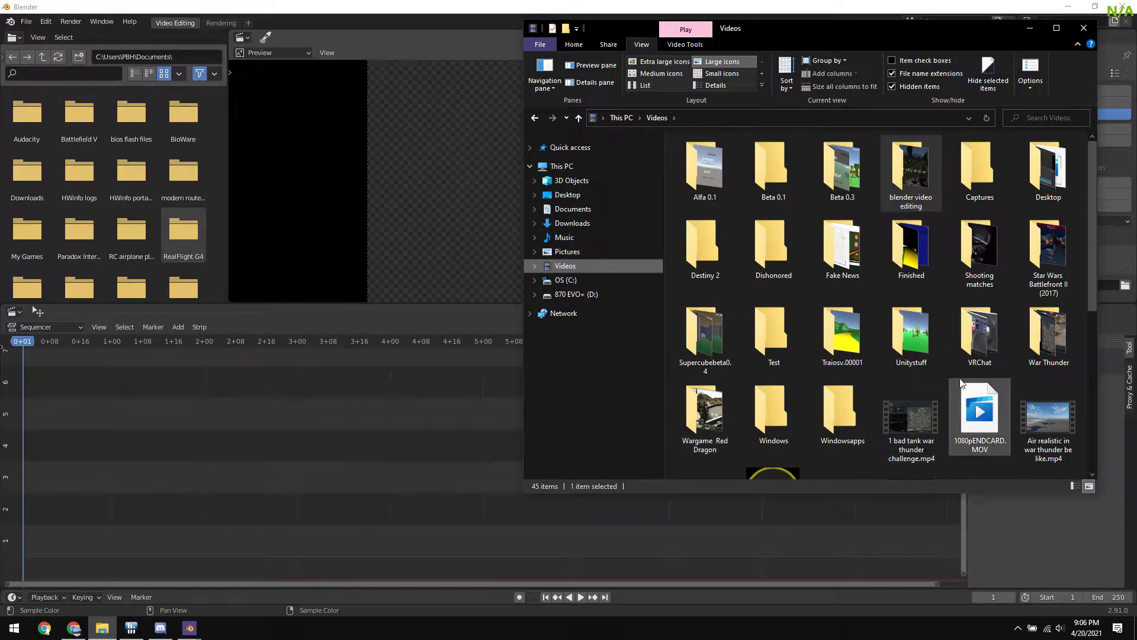
click(991, 337)
double_click(990, 336)
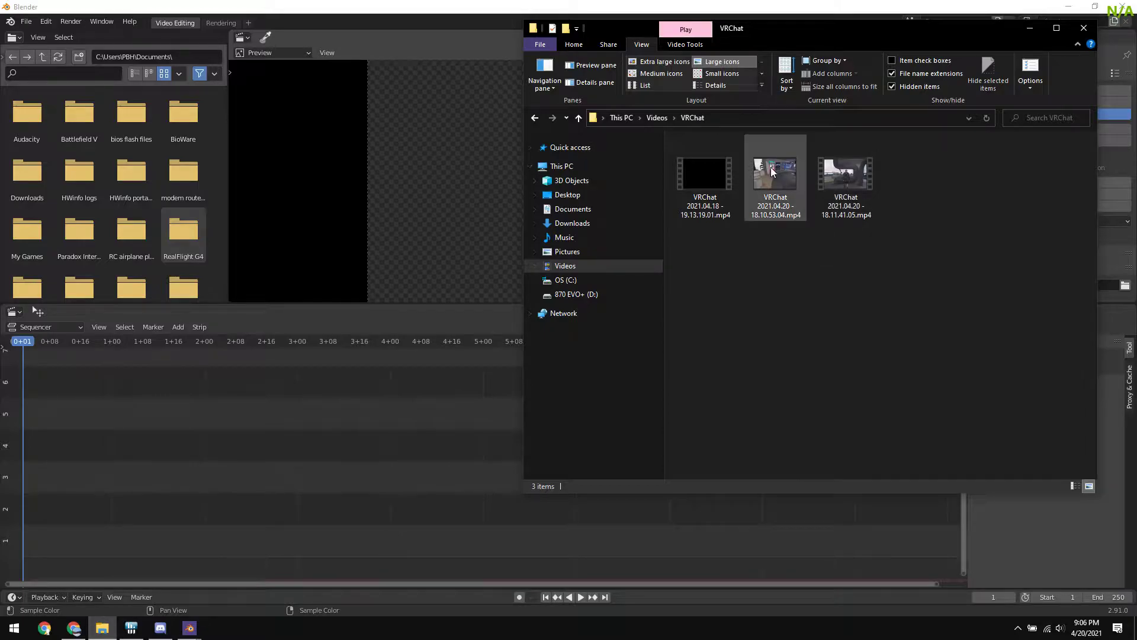
drag(782, 176, 157, 485)
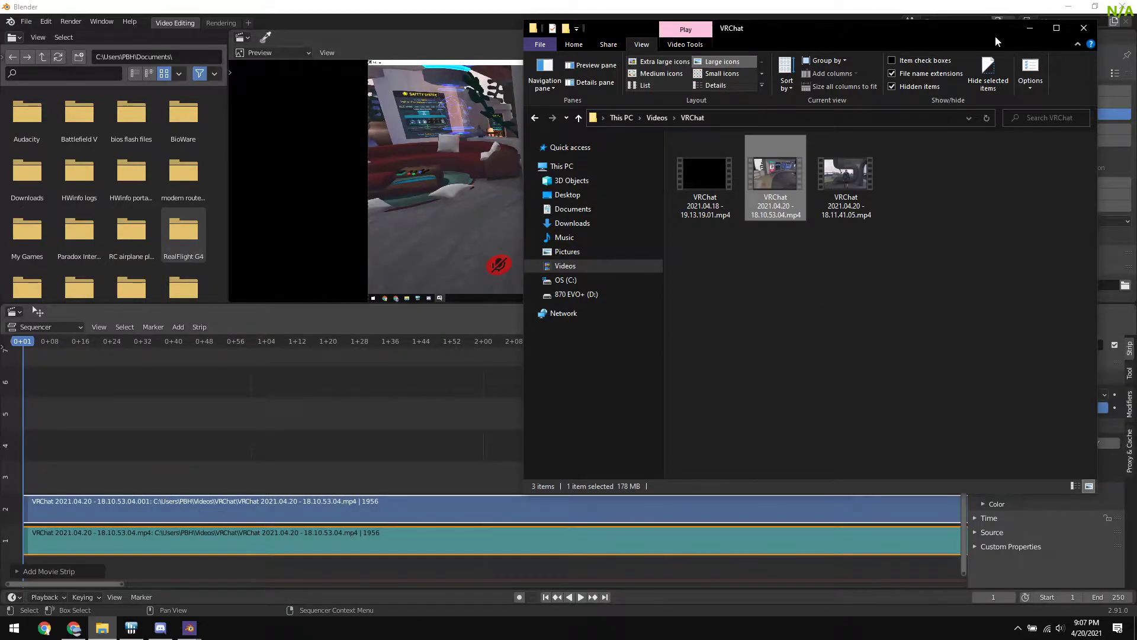
click(1028, 28)
Play the first second of the imported clip in the preview and pause it
middle_drag(290, 526, 267, 526)
scroll(248, 497, down, 3)
scroll(631, 475, down, 3)
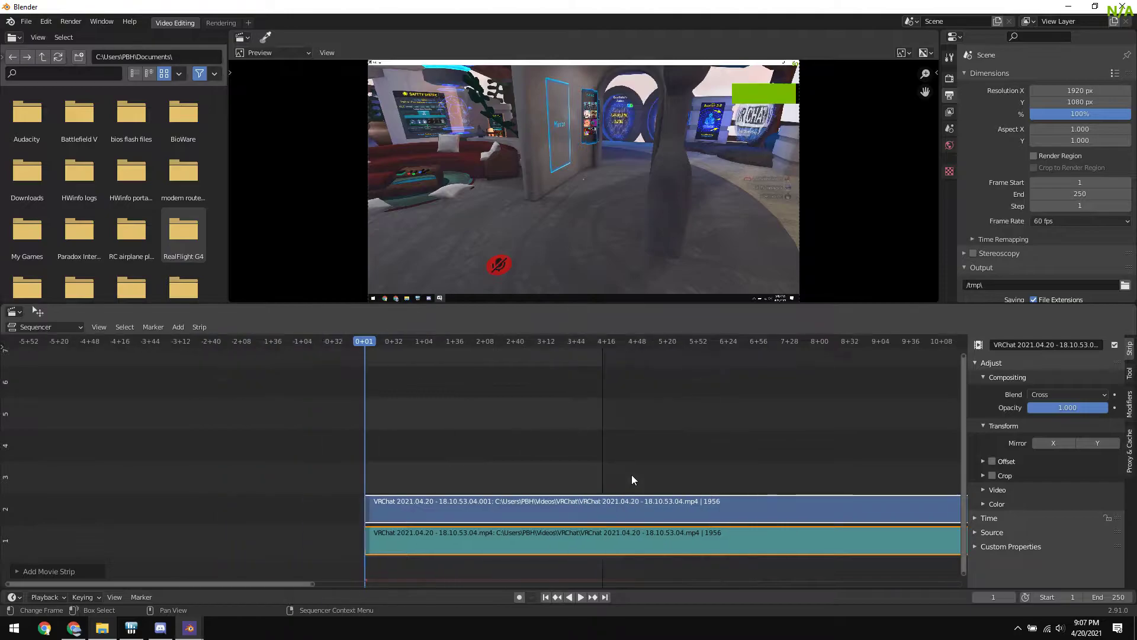
key(space)
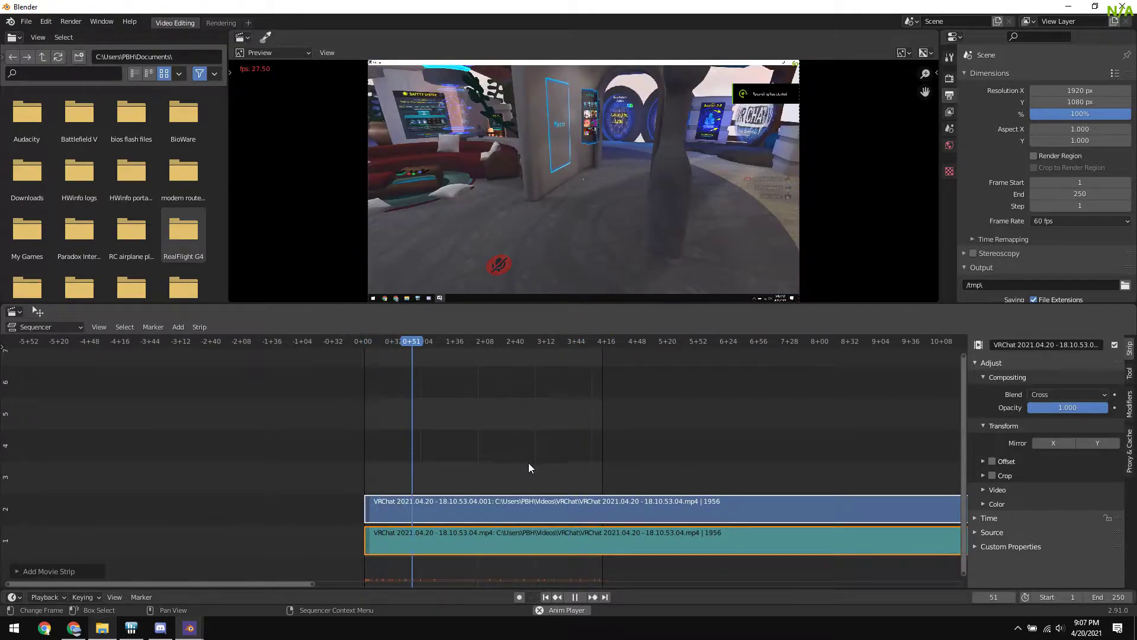
key(space)
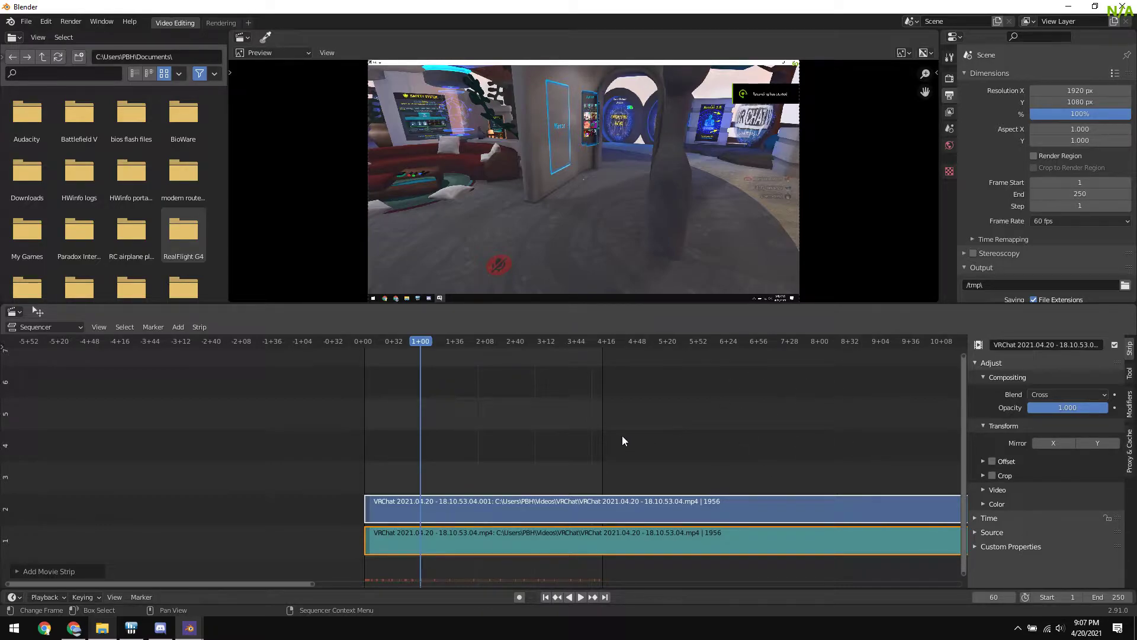
Move the playhead to the end of the imported strips and set the scene's end frame to 1957
middle_drag(591, 487, 448, 477)
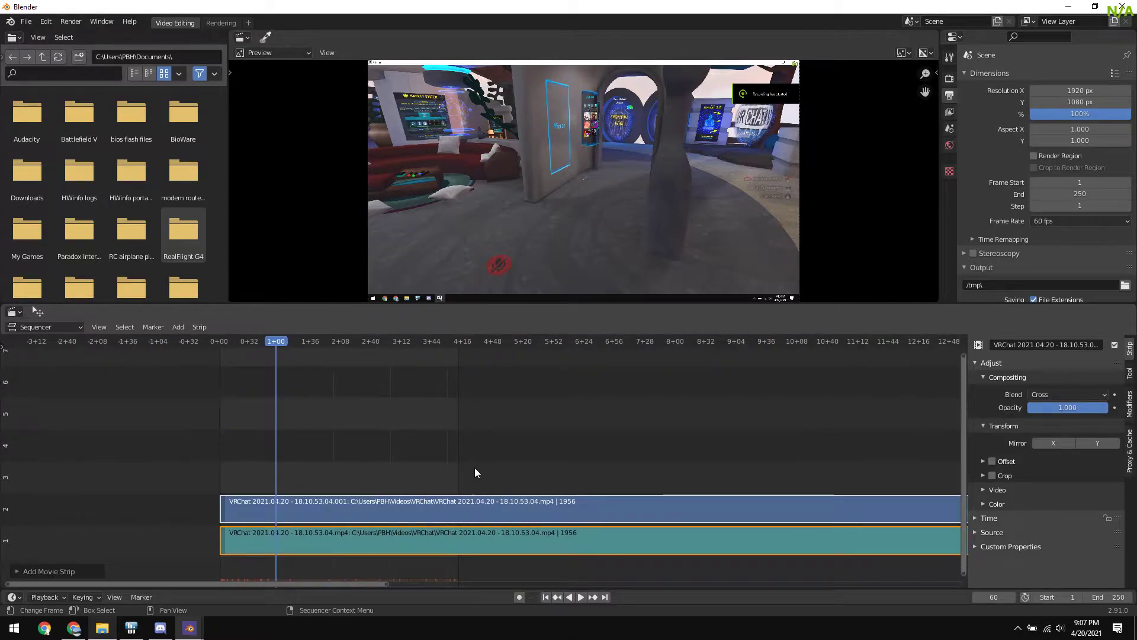
key(Page_Up)
scroll(485, 474, down, 12)
middle_drag(709, 492, 284, 485)
middle_drag(668, 483, 450, 468)
scroll(461, 468, up, 6)
scroll(444, 492, down, 1)
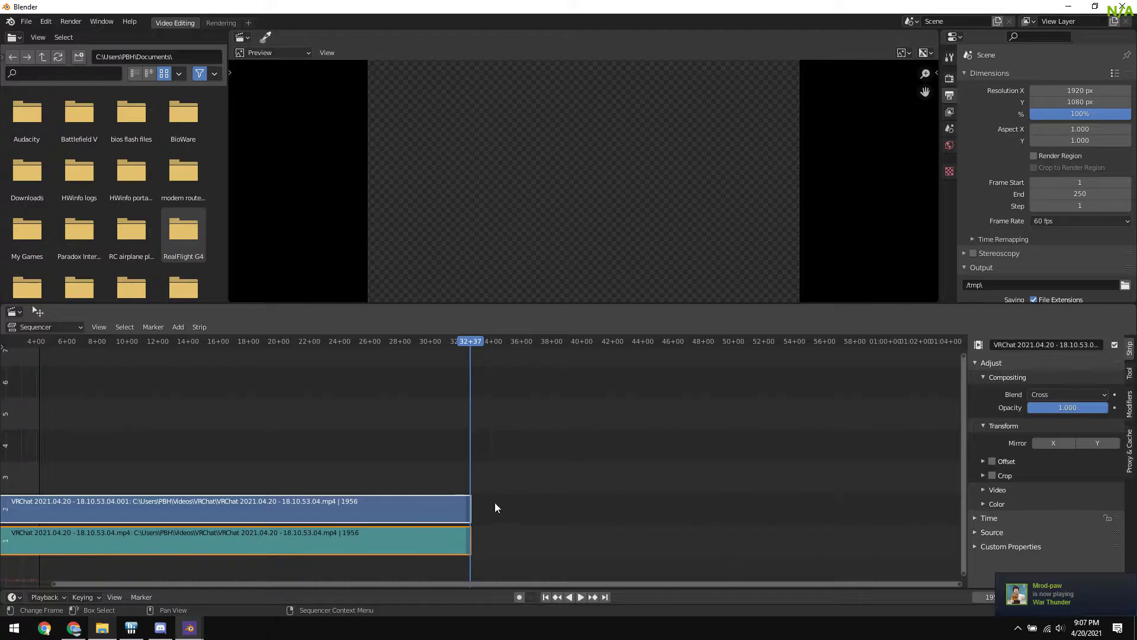
scroll(496, 502, down, 1)
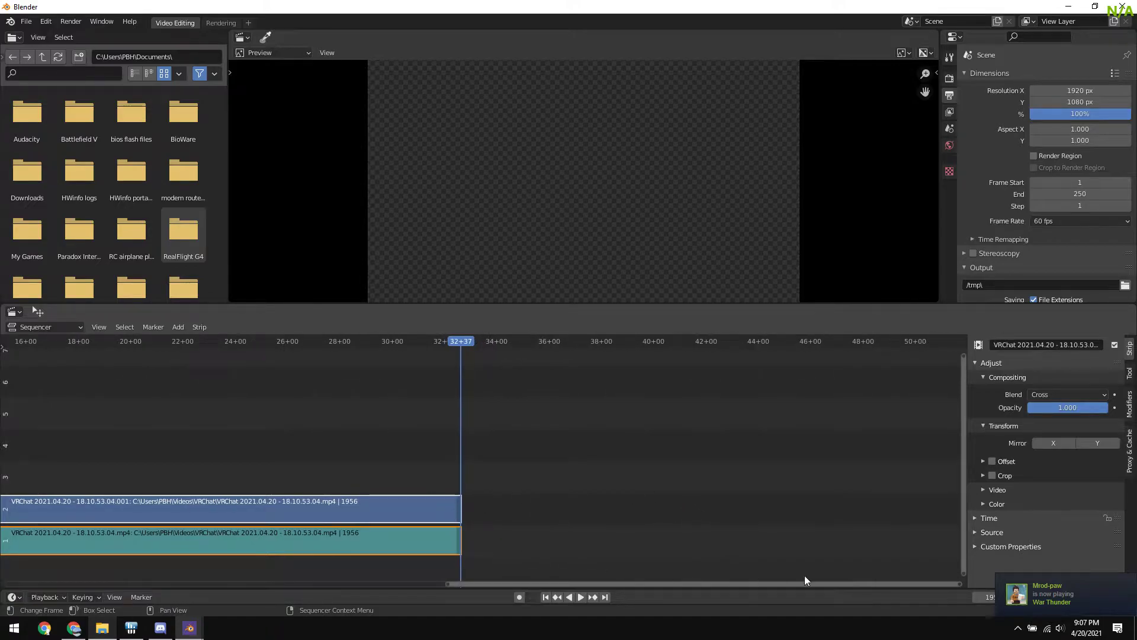
click(998, 598)
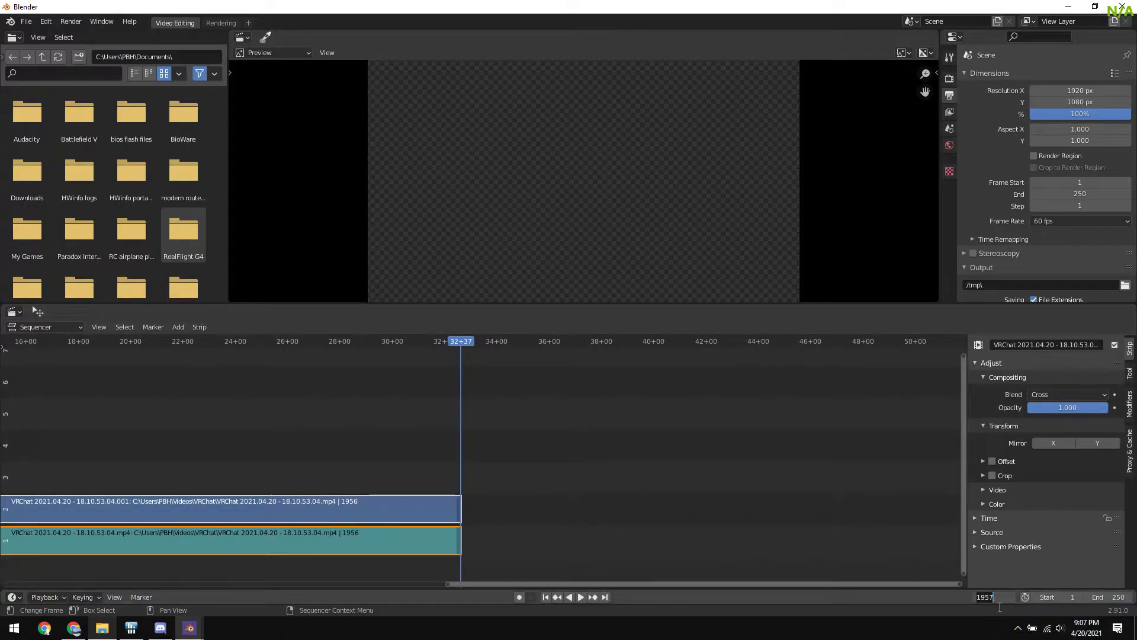
click(1112, 598)
text(1957)
key(Return)
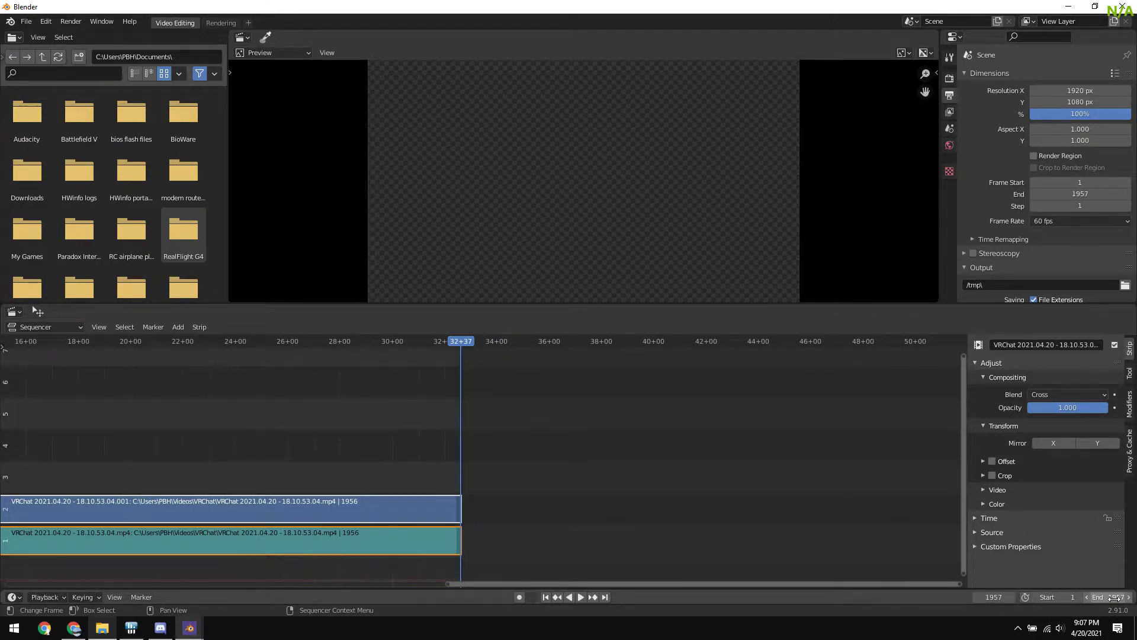
Play and scrub through the whole clip to review its footage
key(Home)
drag(577, 352, 310, 392)
key(space)
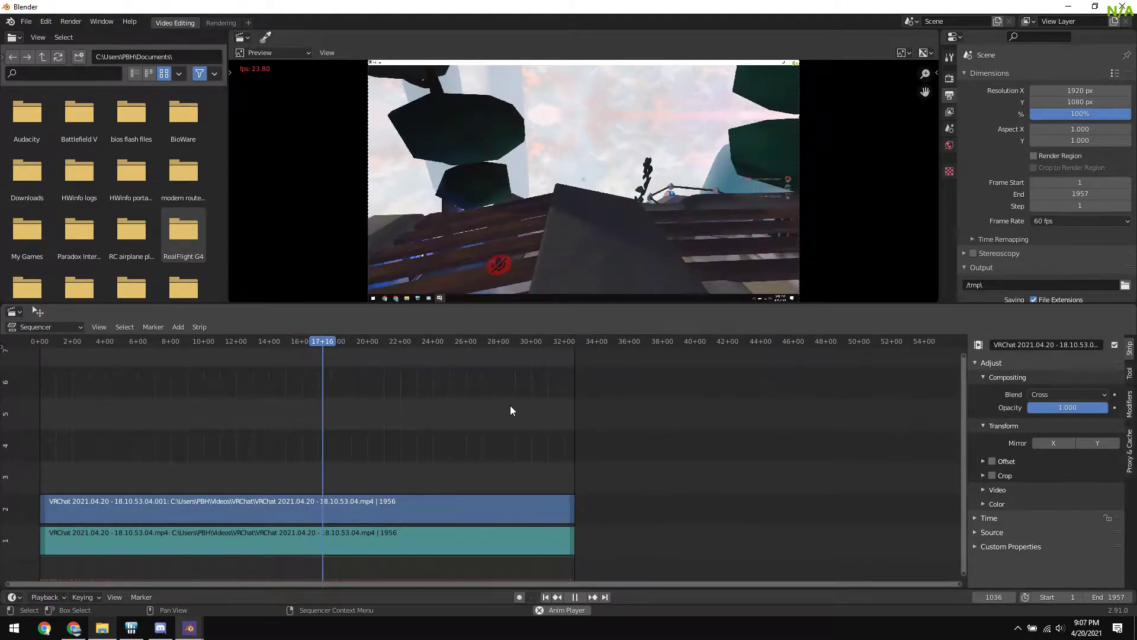
drag(356, 341, 453, 357)
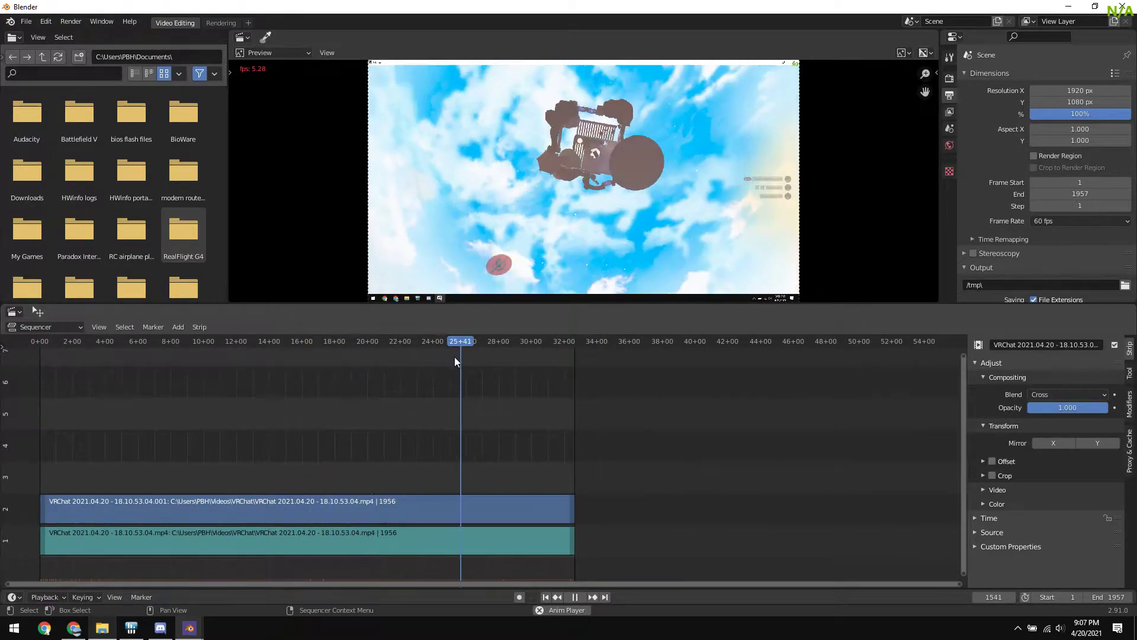
click(532, 357)
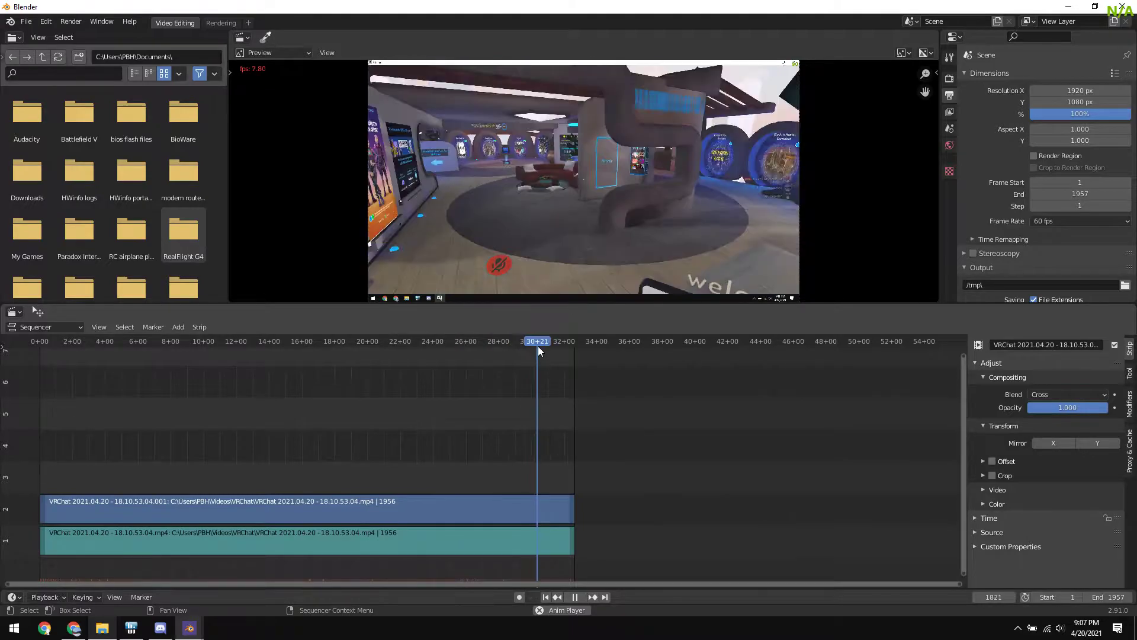
key(space)
drag(77, 413, 37, 412)
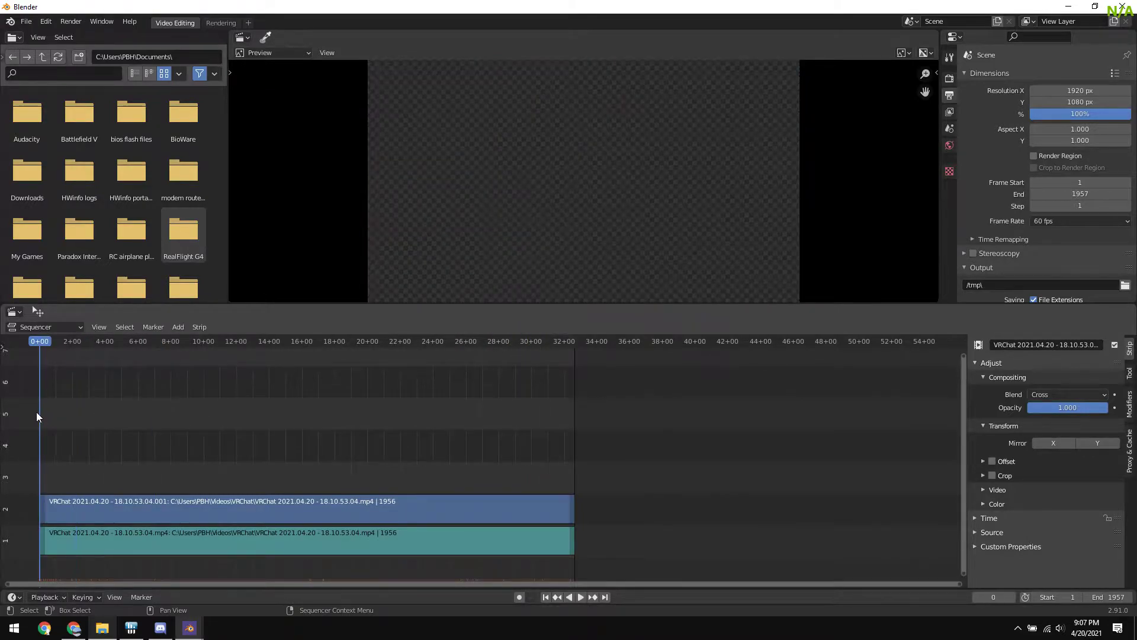
key(space)
drag(496, 392, 532, 346)
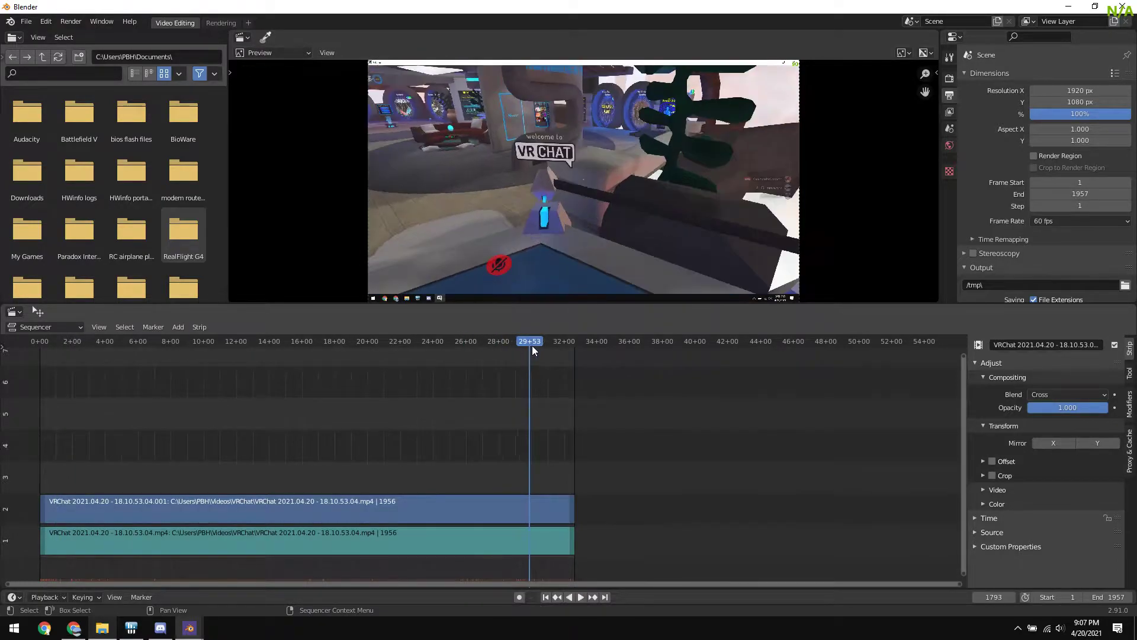
Review the last seconds of the clip and place the playhead at the cut point, 28+12 (frame 1692)
middle_drag(269, 473, 546, 454)
scroll(310, 503, down, 1)
scroll(310, 503, up, 9)
middle_drag(627, 468, 357, 444)
middle_drag(830, 479, 532, 482)
scroll(578, 502, up, 1)
scroll(578, 503, up, 7)
middle_drag(657, 518, 512, 493)
key(space)
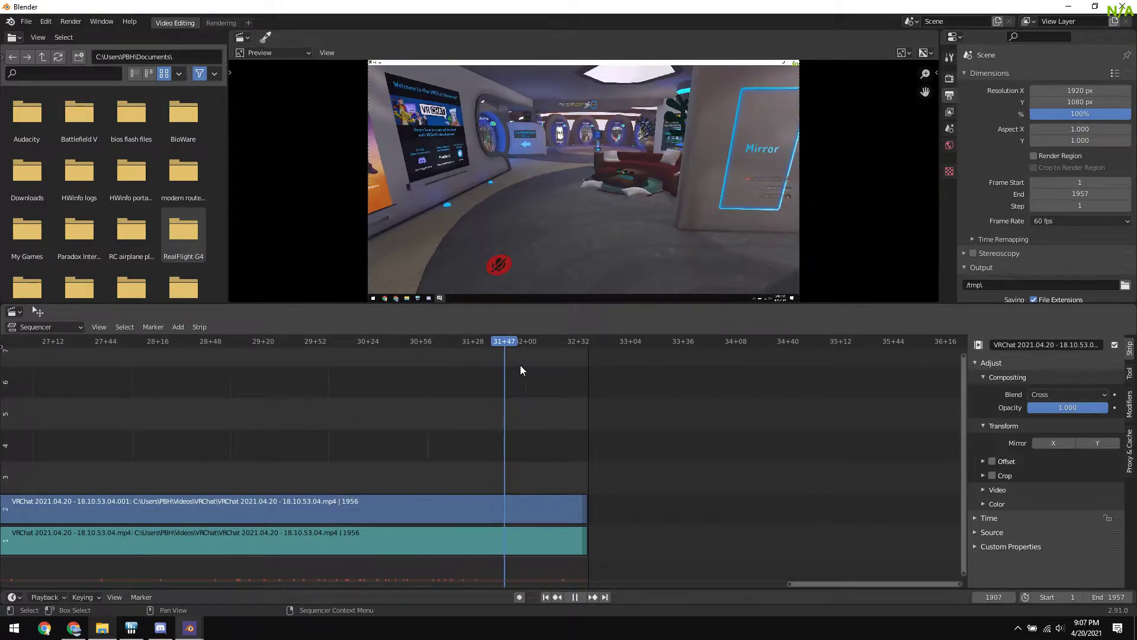
drag(587, 360, 267, 378)
drag(184, 368, 151, 360)
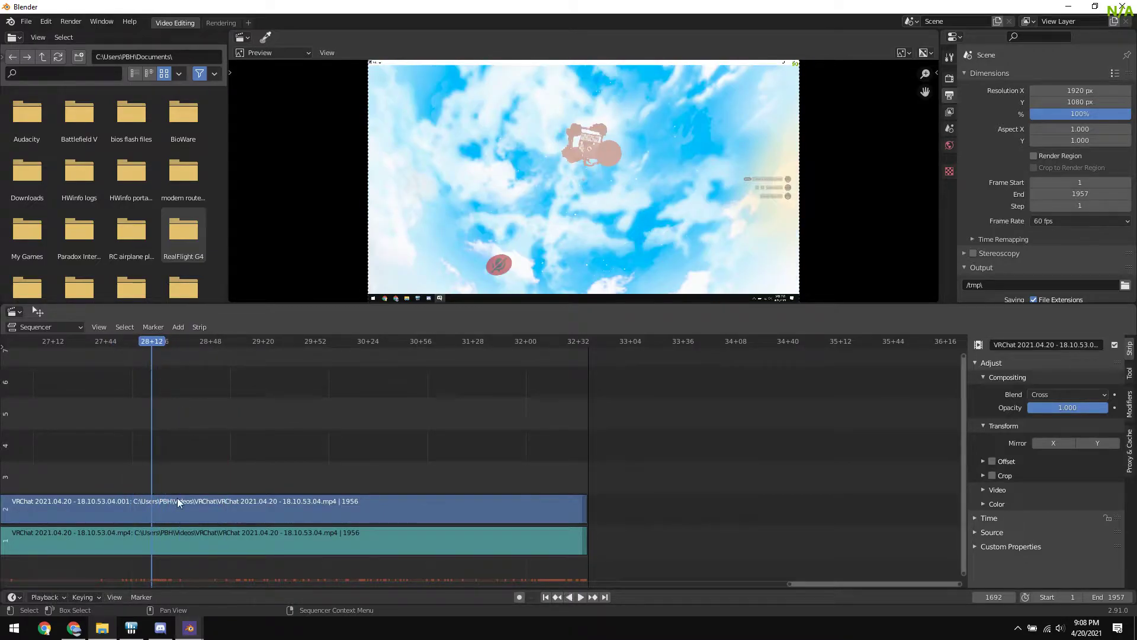
Trim the end of the video strip back to the playhead at 28+12
click(323, 500)
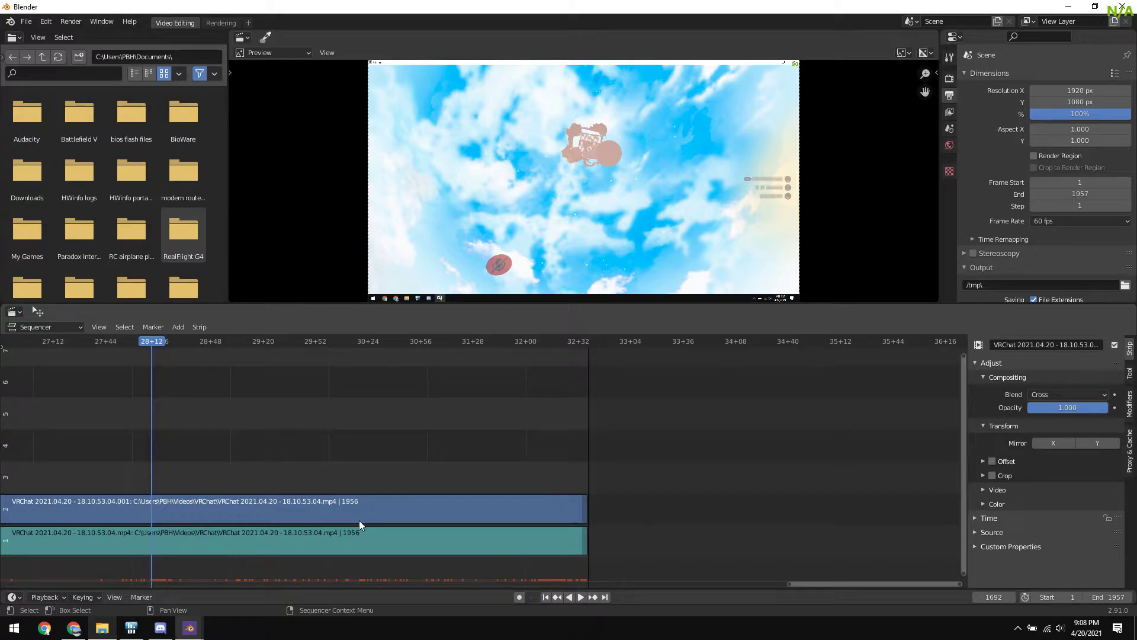
shift+click(455, 538)
click(583, 514)
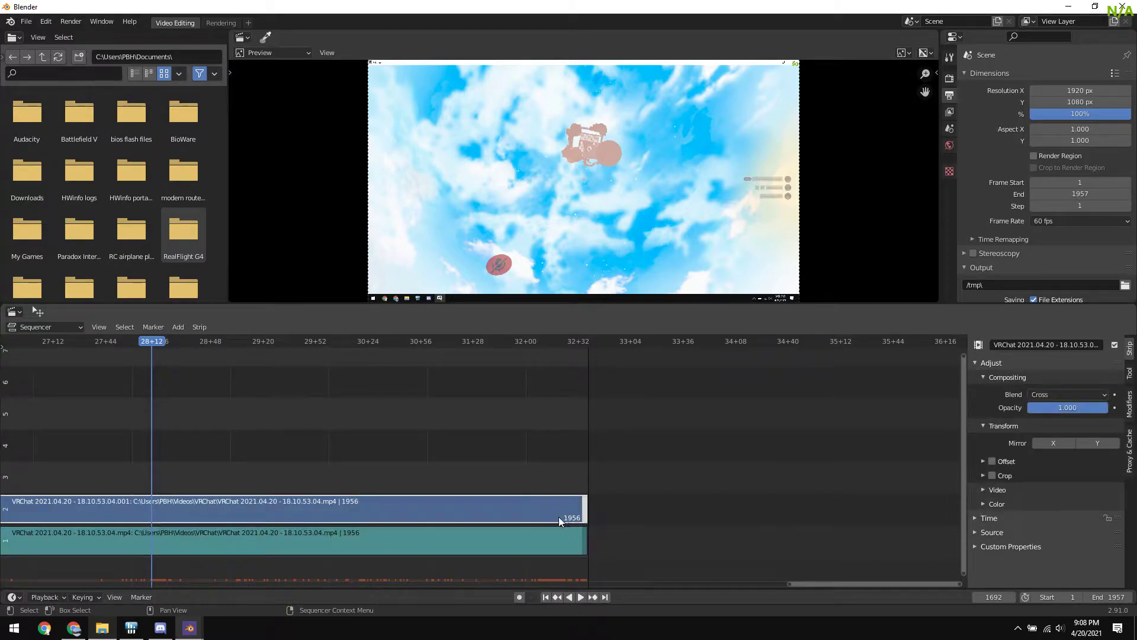
click(399, 450)
click(308, 506)
click(584, 513)
drag(585, 513, 151, 514)
Trim the end of the sound strip back to the playhead and check its alignment with the video strip
click(584, 540)
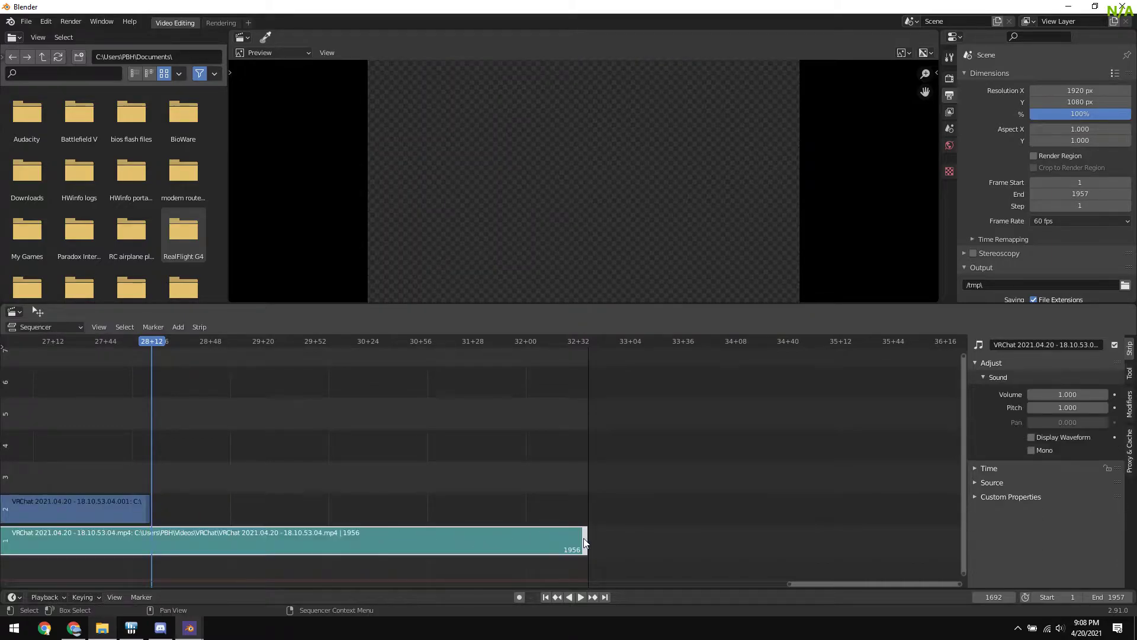
drag(585, 542, 151, 536)
scroll(142, 533, up, 5)
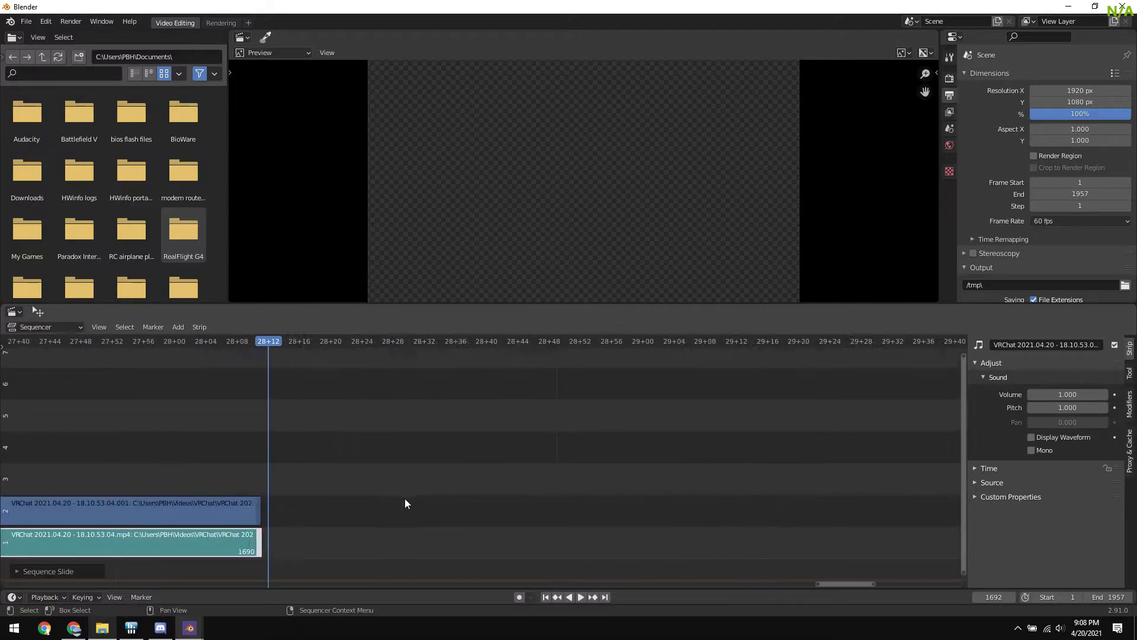
middle_drag(254, 517, 450, 511)
scroll(381, 531, down, 20)
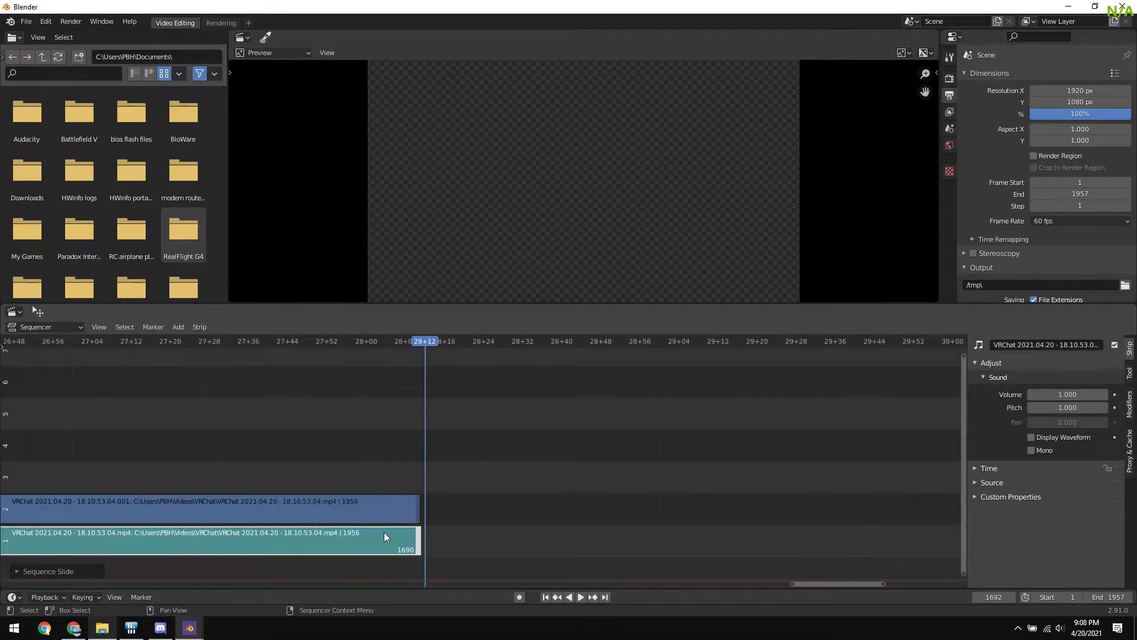
middle_drag(529, 511, 331, 502)
scroll(335, 502, down, 7)
Undo the separate end trims of the sound and video strips
key(ctrl+z)
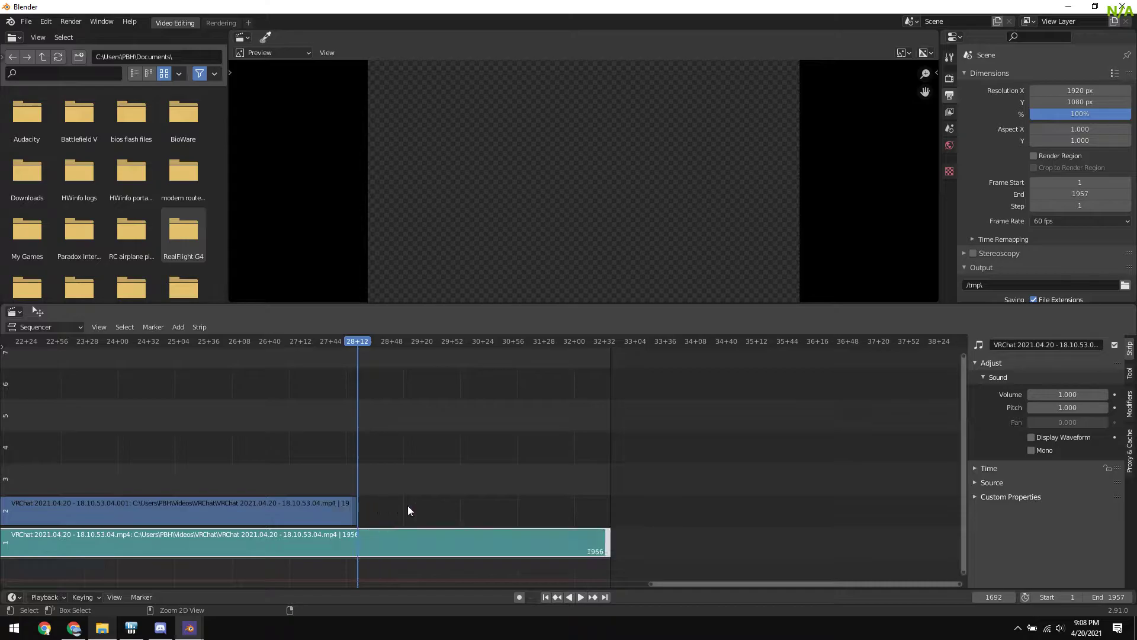
click(409, 510)
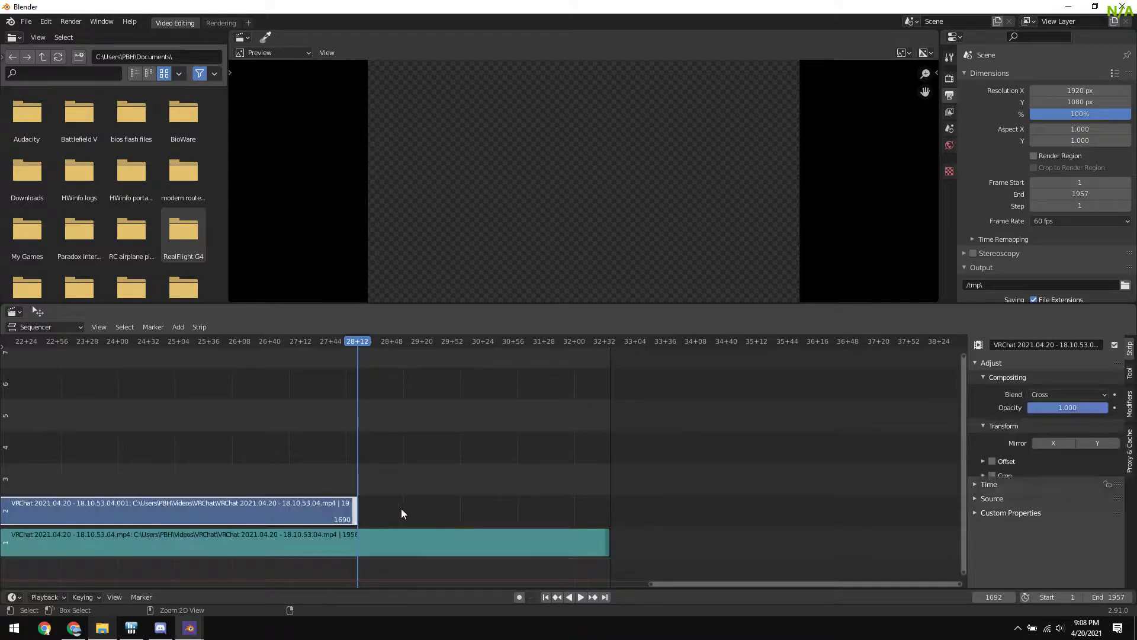
key(ctrl+z)
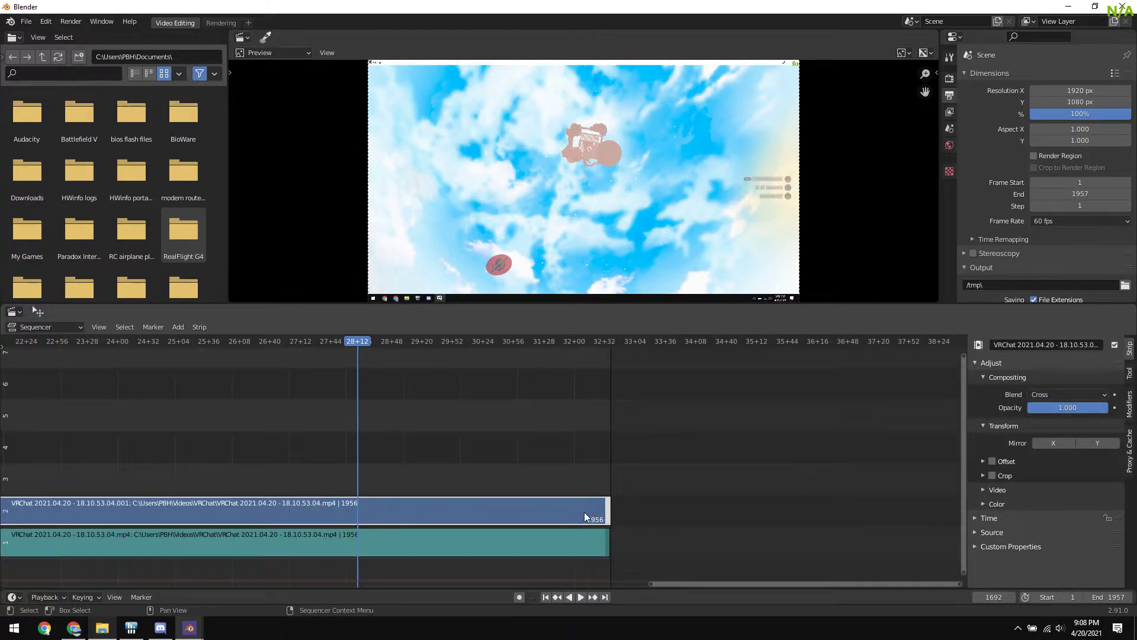
Select the end handles of both the video and sound strips and trim them together to the playhead, about 1689 frames long
shift+click(570, 545)
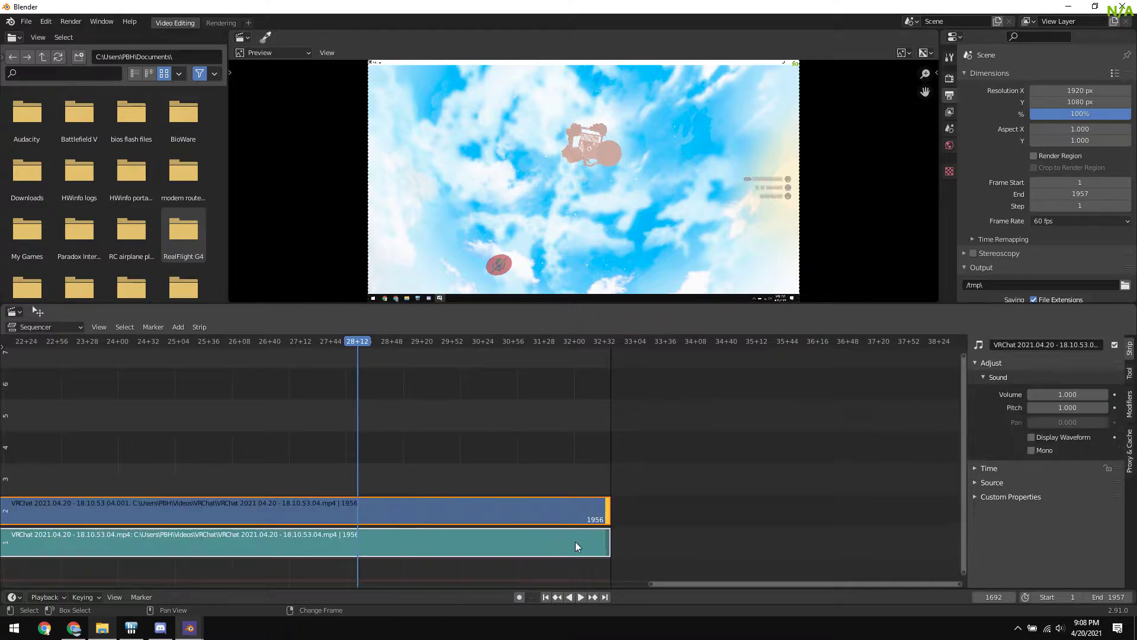
click(608, 543)
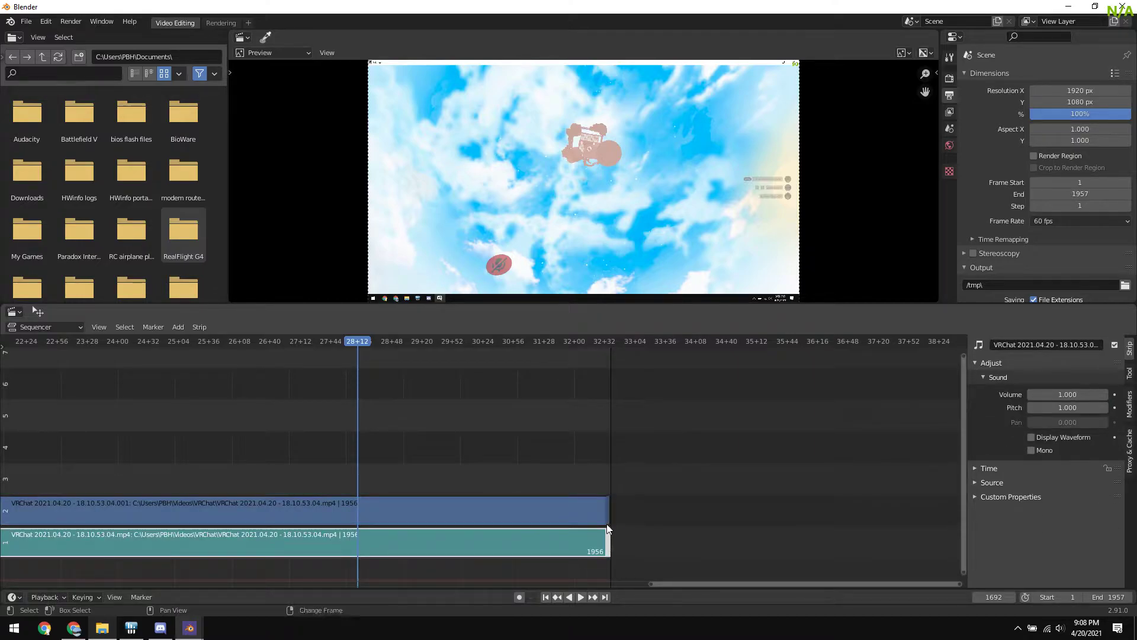
shift+click(602, 515)
shift+click(606, 518)
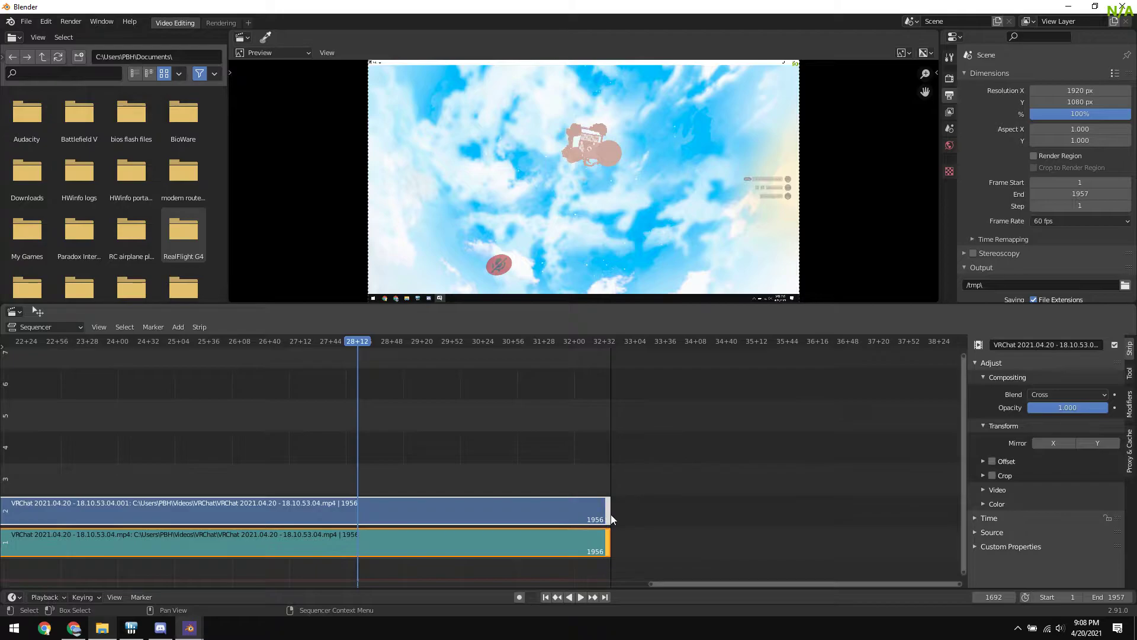
key(g)
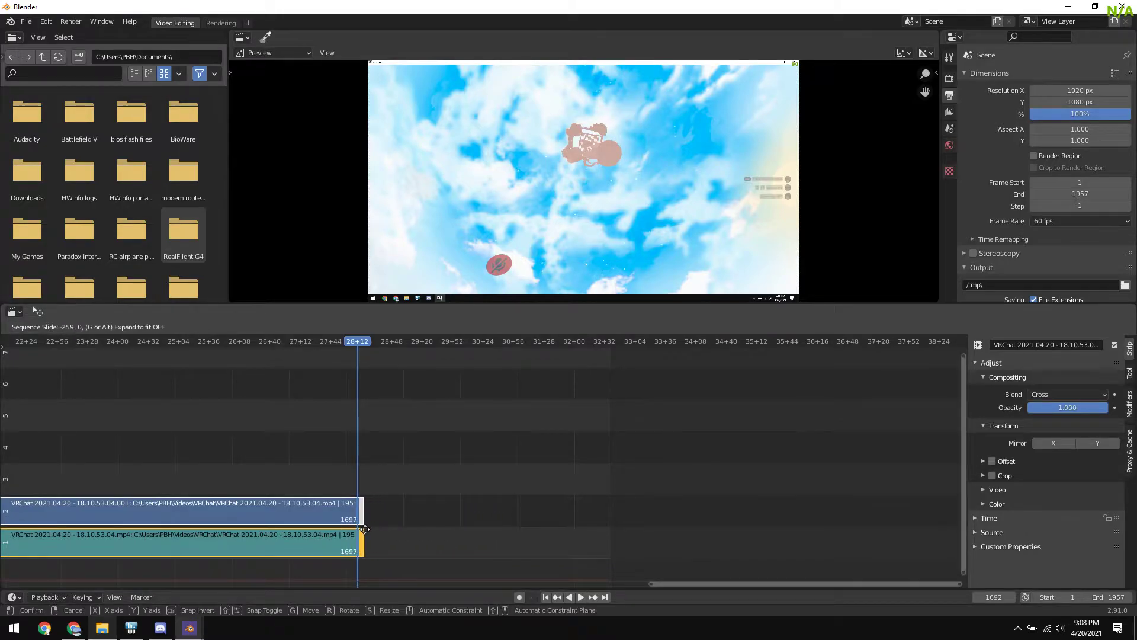
click(348, 525)
Play the trimmed clip from its beginning to check it
scroll(369, 516, down, 3)
middle_drag(369, 516, 770, 505)
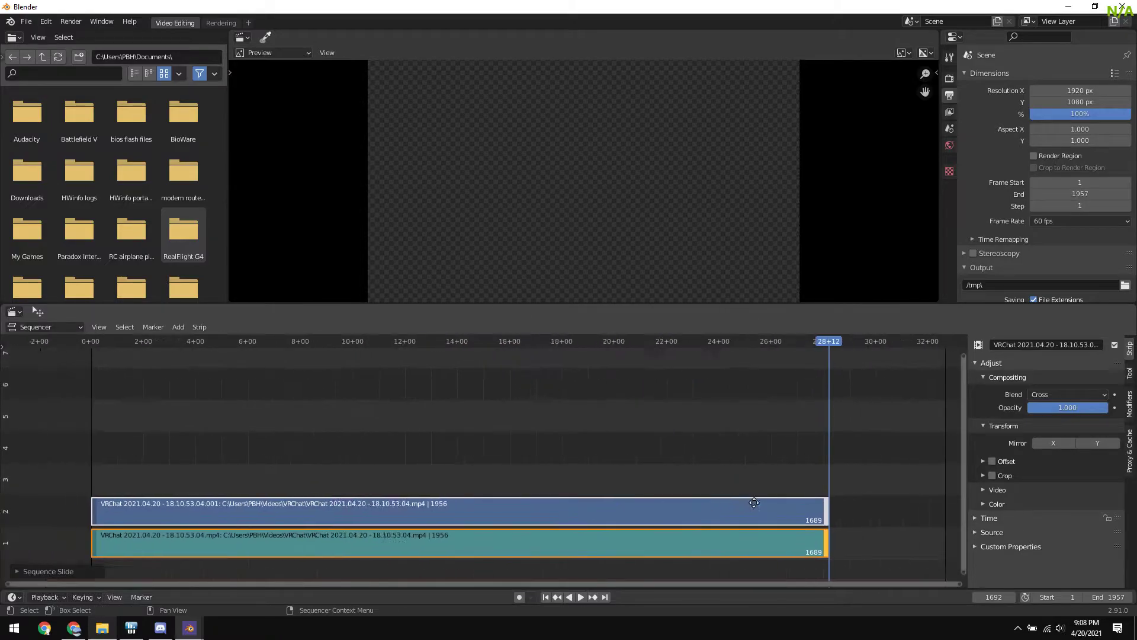
key(space)
click(768, 345)
shift+right_click(109, 457)
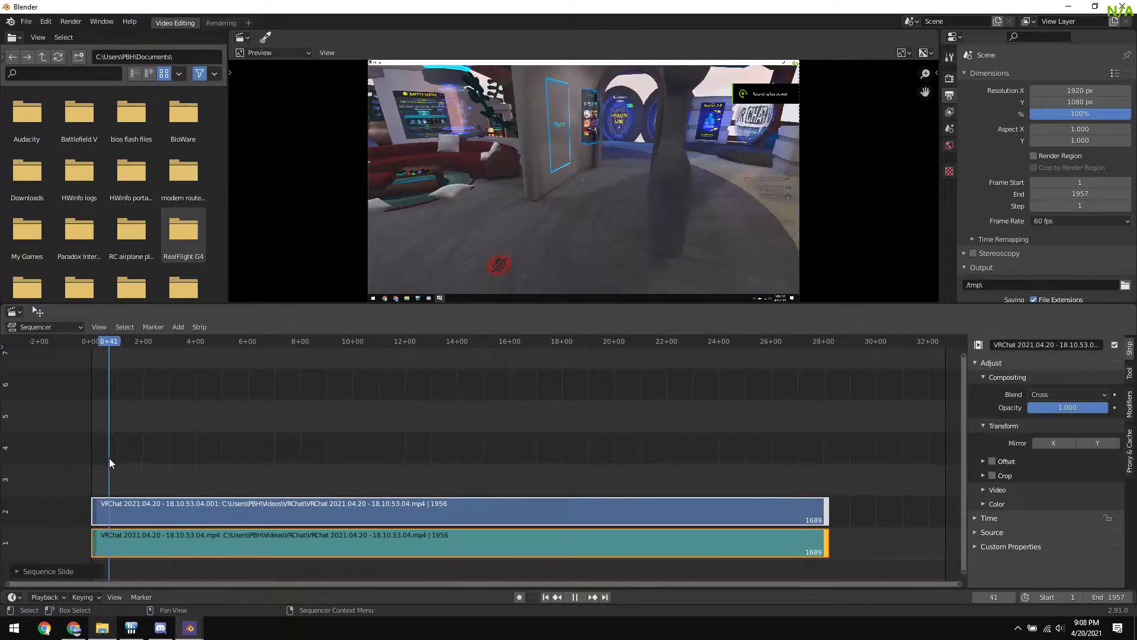
shift+right_click(81, 468)
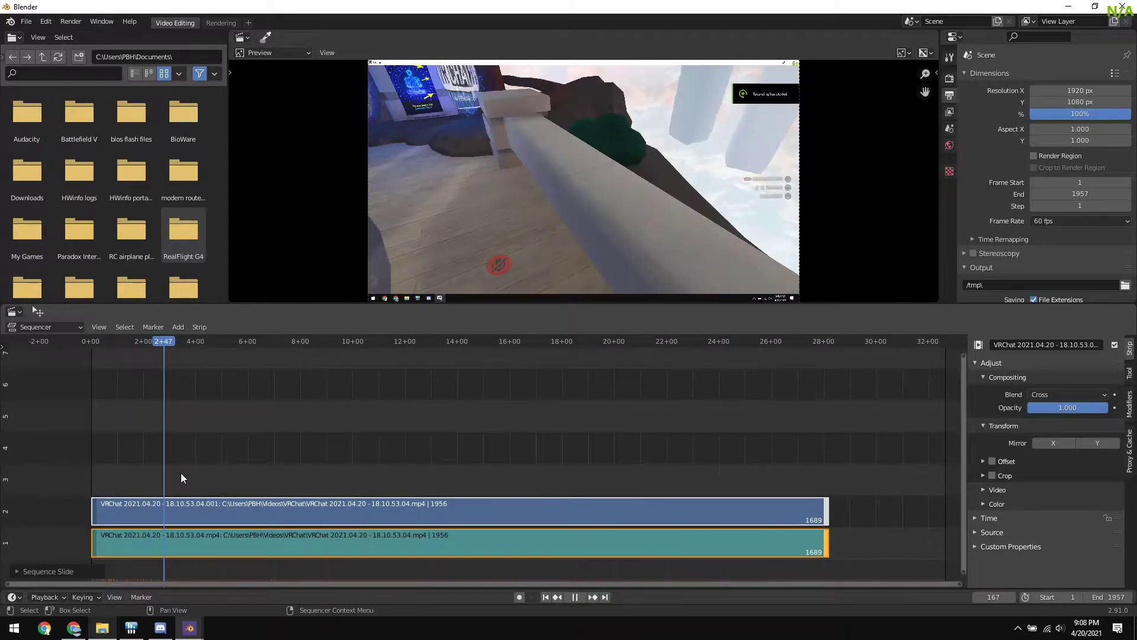
Split the video and sound strips together at frame 109 and delete the pieces before the cut
key(space)
shift+right_drag(159, 486, 139, 532)
middle_drag(367, 519, 631, 518)
scroll(380, 515, up, 10)
middle_drag(275, 512, 450, 510)
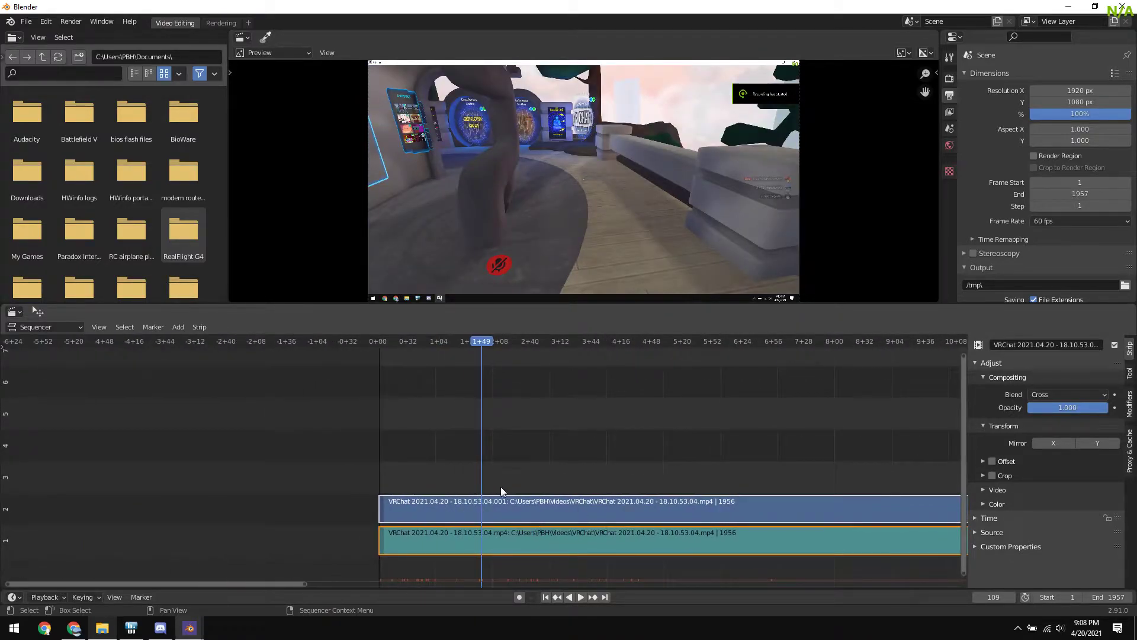
click(545, 474)
mouse_move(316, 441)
mouse_down()
mouse_move(467, 562)
mouse_move(331, 447)
mouse_up()
drag(288, 403, 448, 539)
drag(250, 417, 488, 576)
key(k)
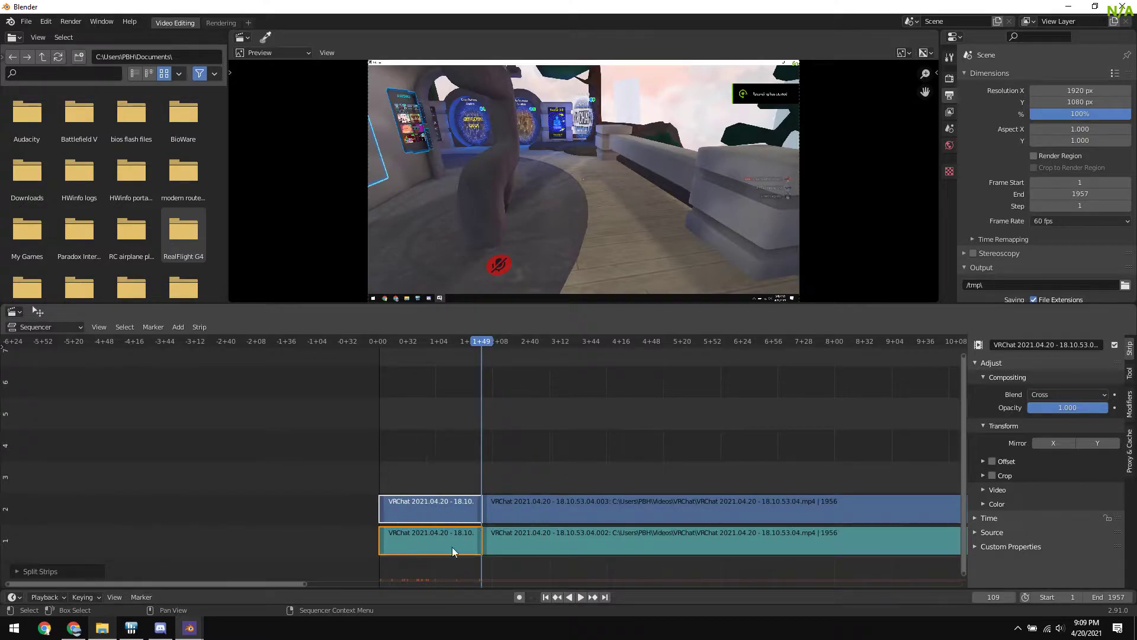
key(Delete)
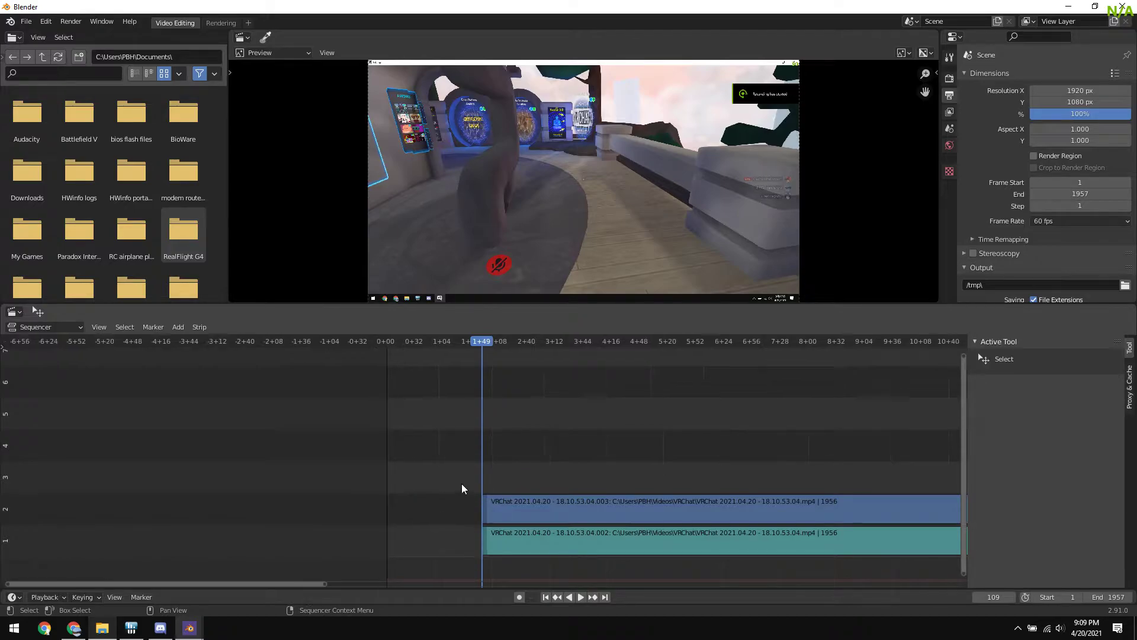
Move the remaining video and sound strips together back to the start of the timeline
drag(422, 428, 600, 571)
drag(595, 511, 500, 508)
scroll(490, 374, down, 3)
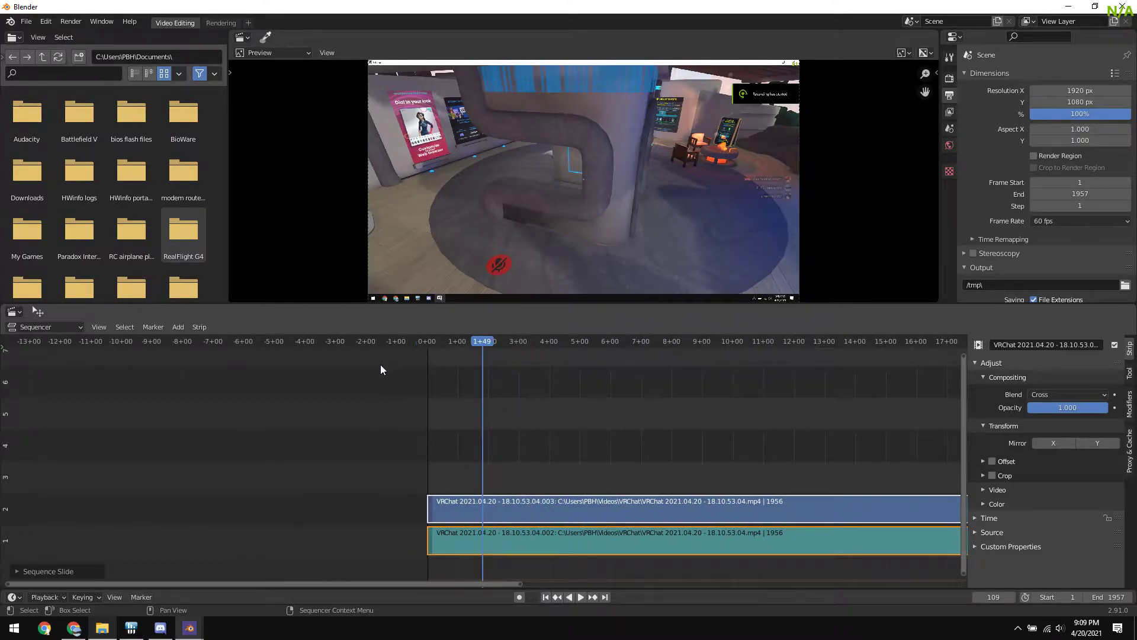
Play the shifted clip from the start of the timeline to check it, stopping at frame 70
key(shift+Left)
key(space)
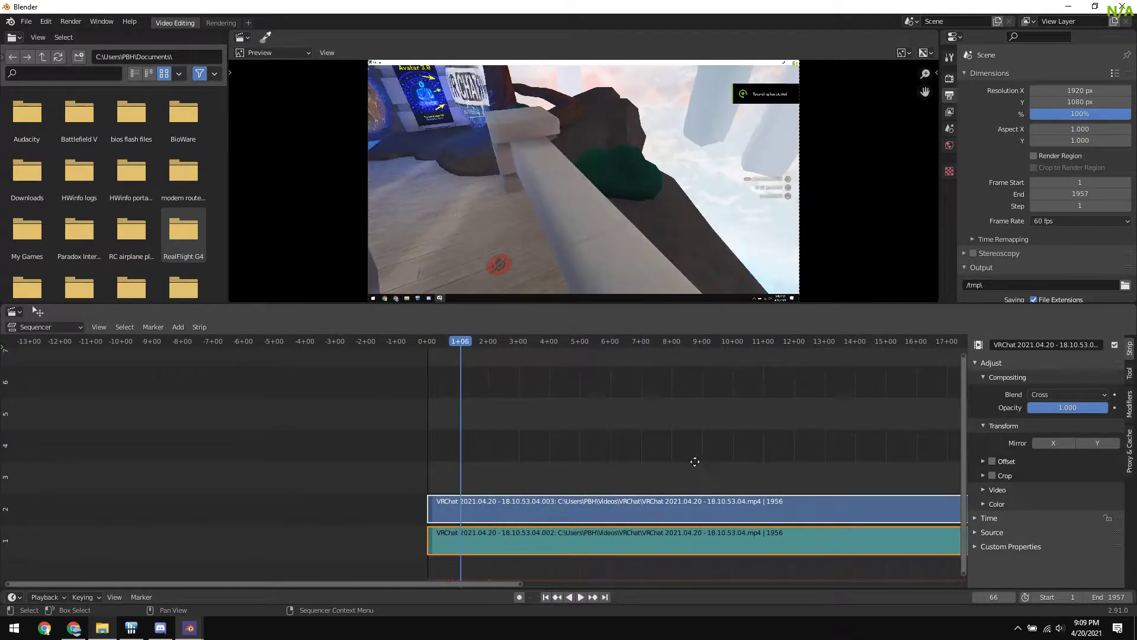
middle_drag(702, 454, 282, 466)
scroll(279, 466, down, 3)
middle_drag(536, 491, 612, 378)
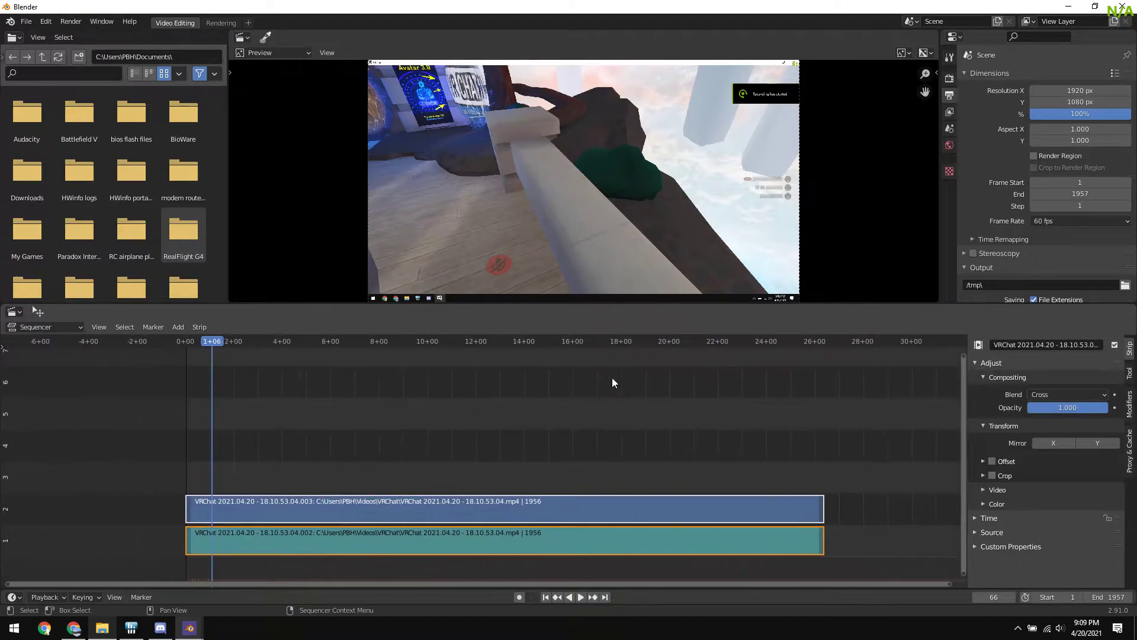
middle_drag(382, 468, 526, 462)
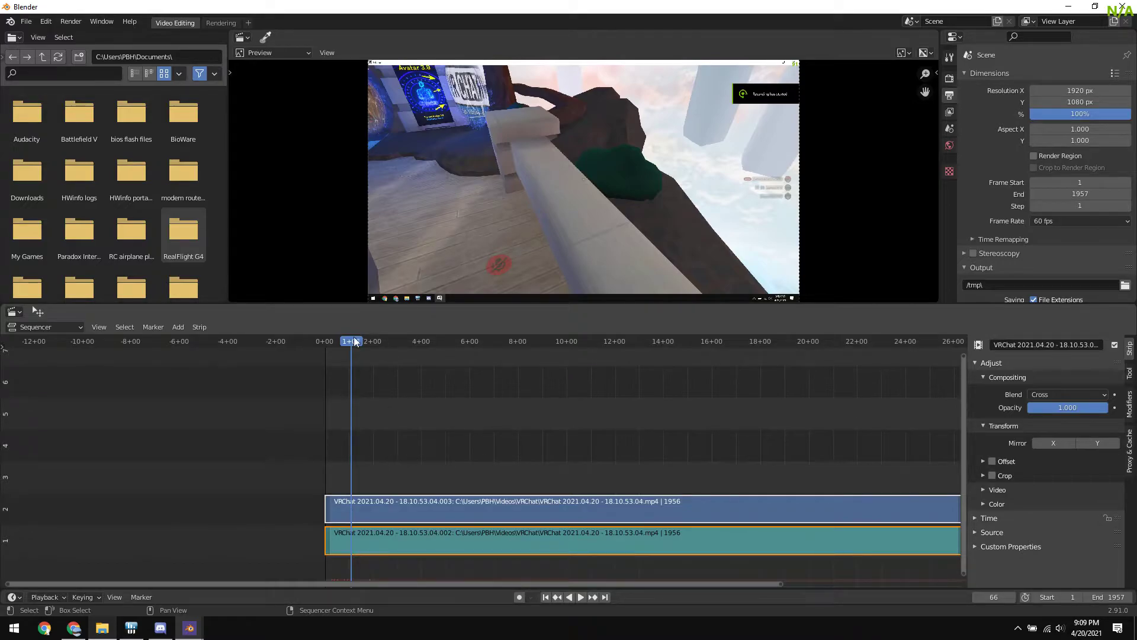
click(314, 348)
key(space)
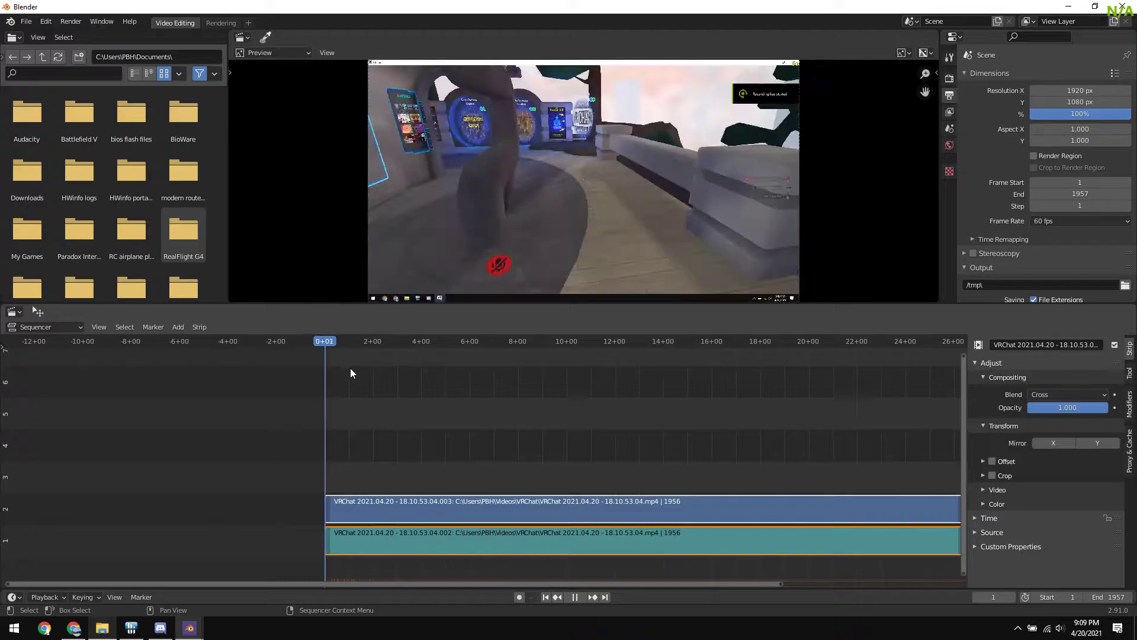
shift+right_click(350, 446)
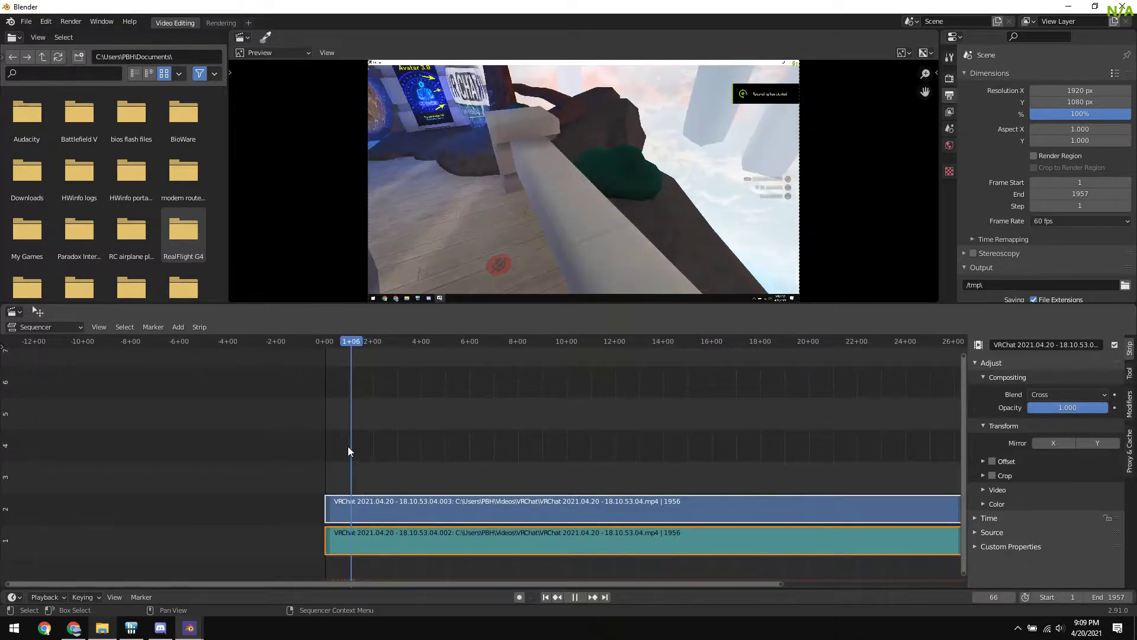
key(space)
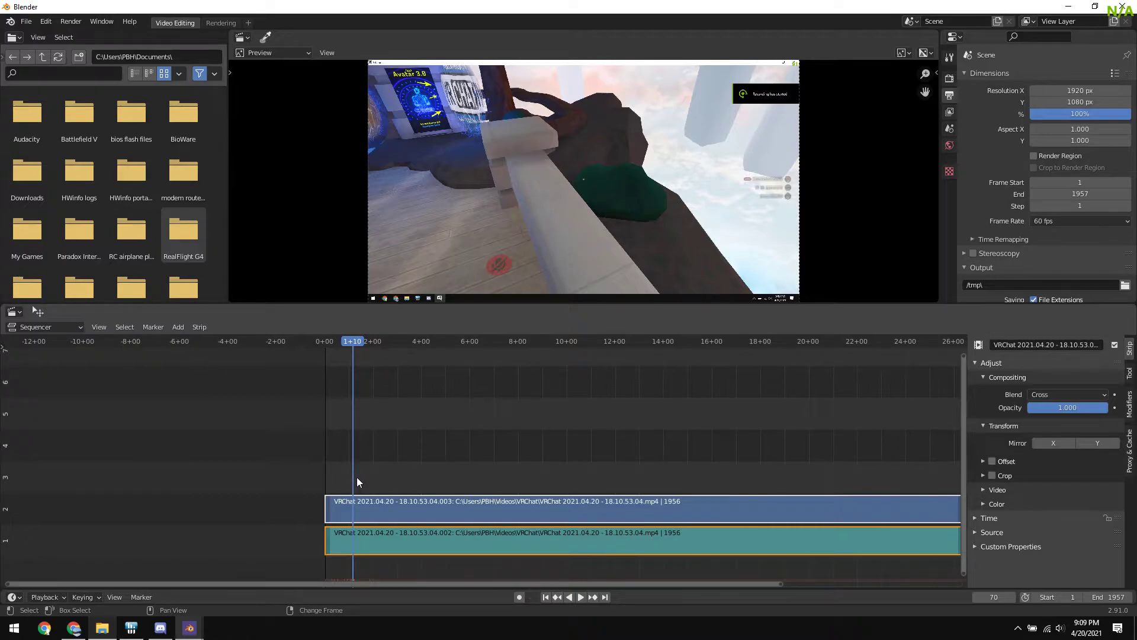
Add a text strip at frame 70 above the video strip
key(shift+a)
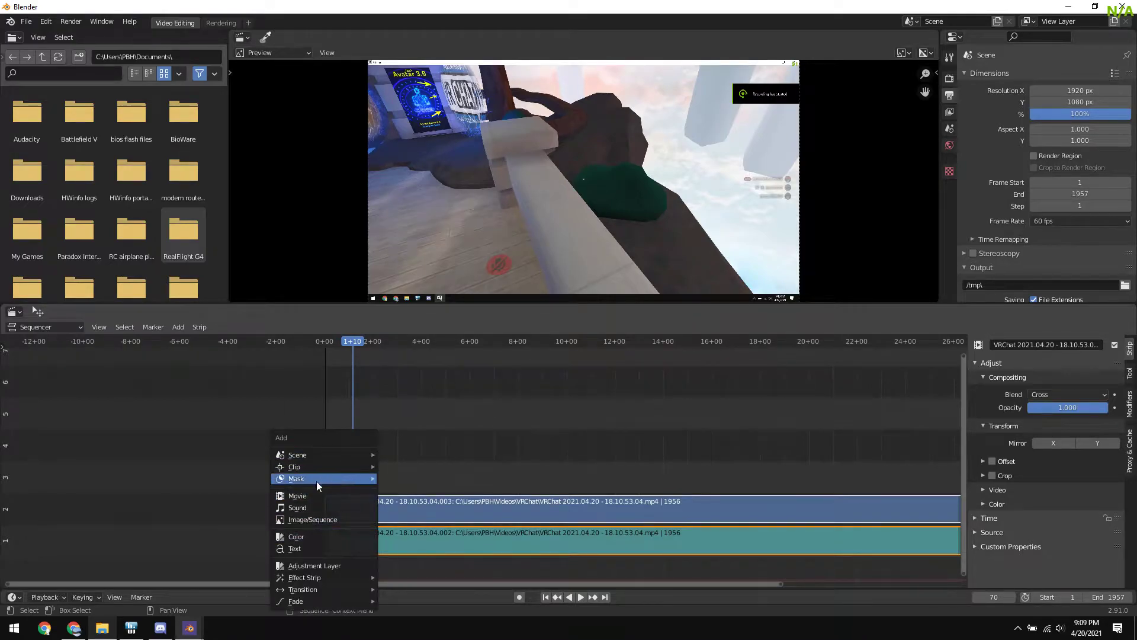
key(Escape)
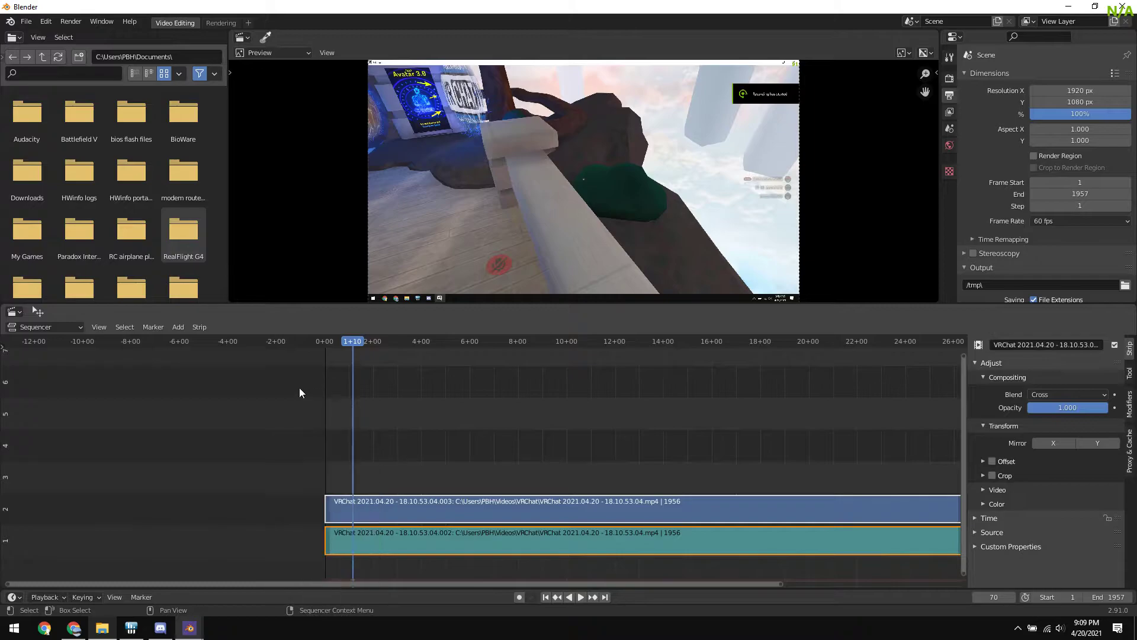
click(178, 326)
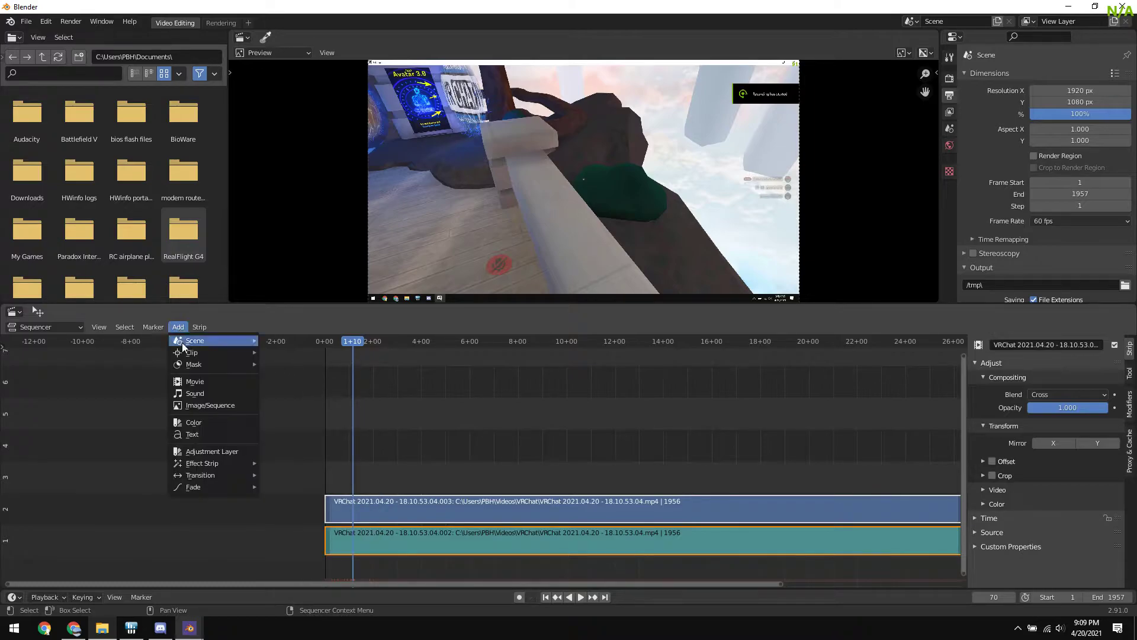
key(shift+a)
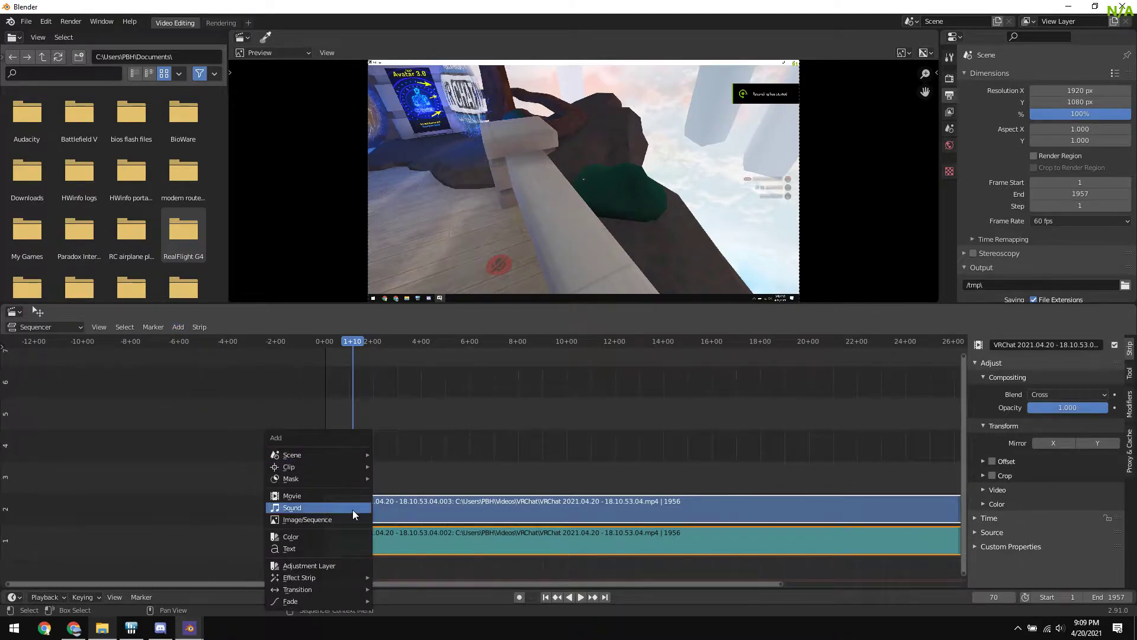
click(296, 548)
Extend the end of the text strip to frame 205
scroll(252, 467, up, 3)
middle_drag(253, 467, 478, 484)
scroll(478, 483, up, 12)
middle_drag(722, 487, 433, 491)
scroll(432, 491, up, 9)
click(372, 482)
click(461, 481)
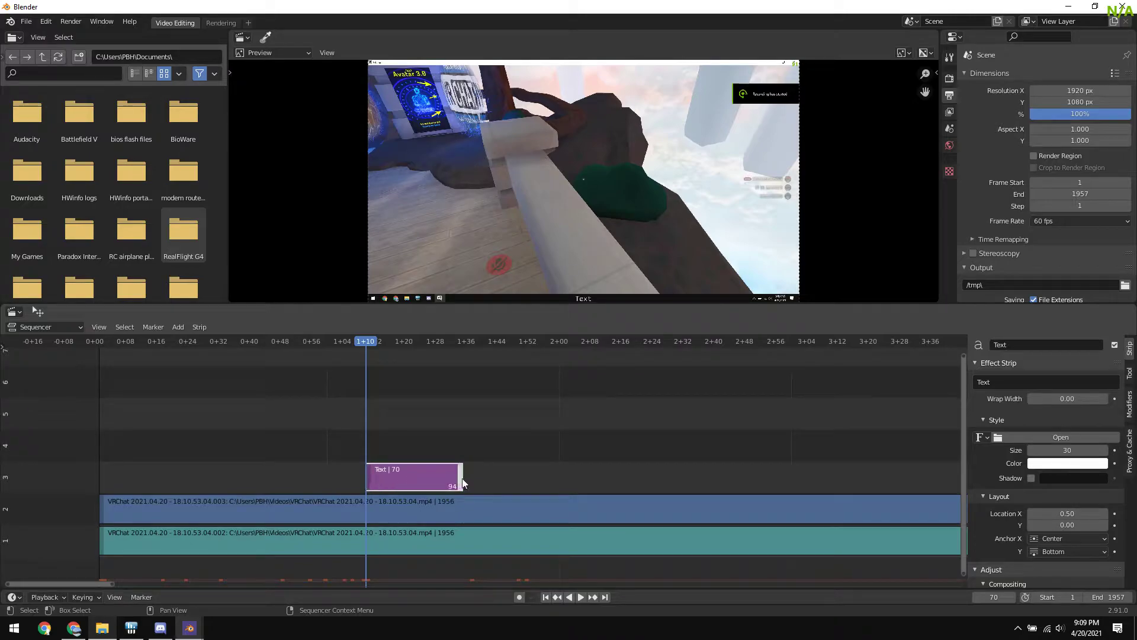
drag(461, 474, 892, 476)
scroll(736, 510, down, 5)
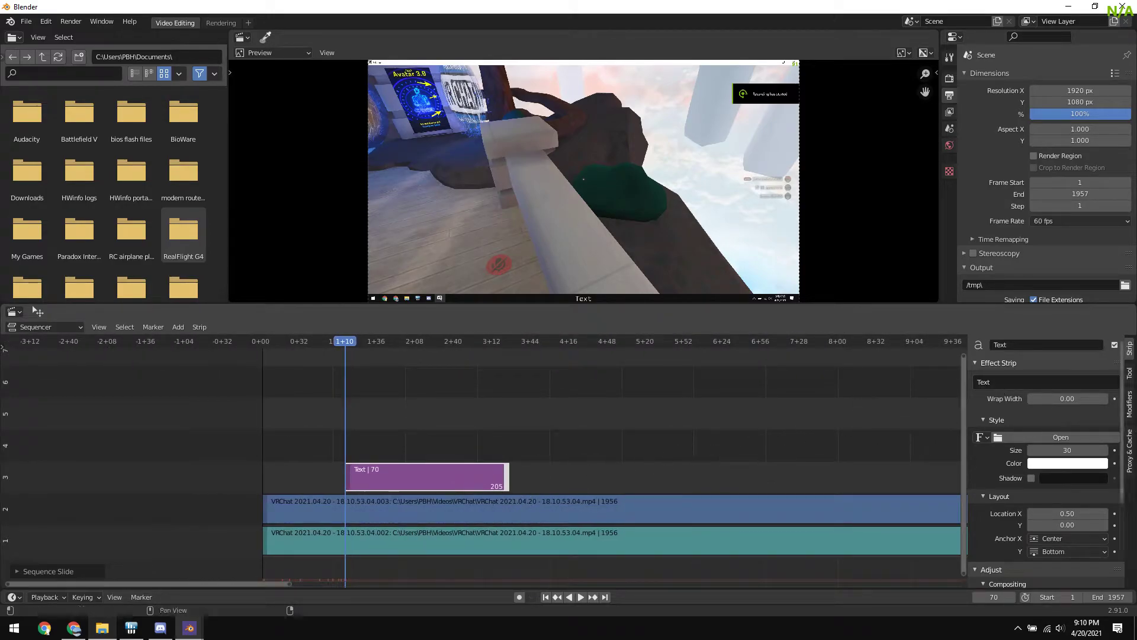
Replace the text strip's content with "hello!"
click(997, 382)
key(BackSpace)
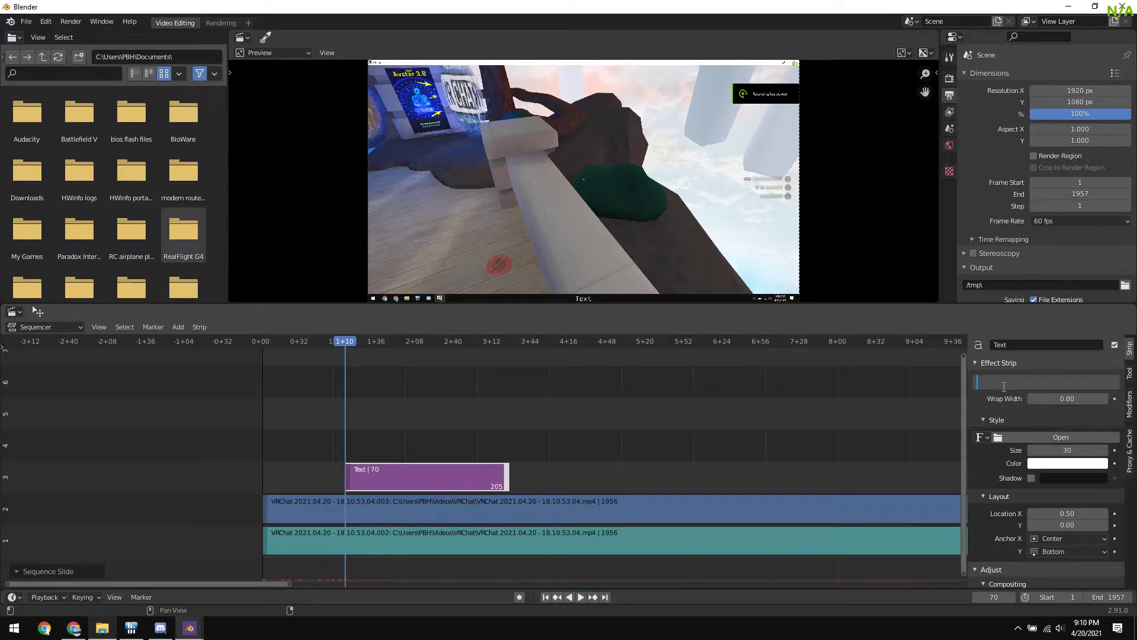
text(hello!)
key(Return)
Set the "hello!" text's size to 193 and its location to X 0.26, Y 0.64, previewing it at frame 122
click(407, 342)
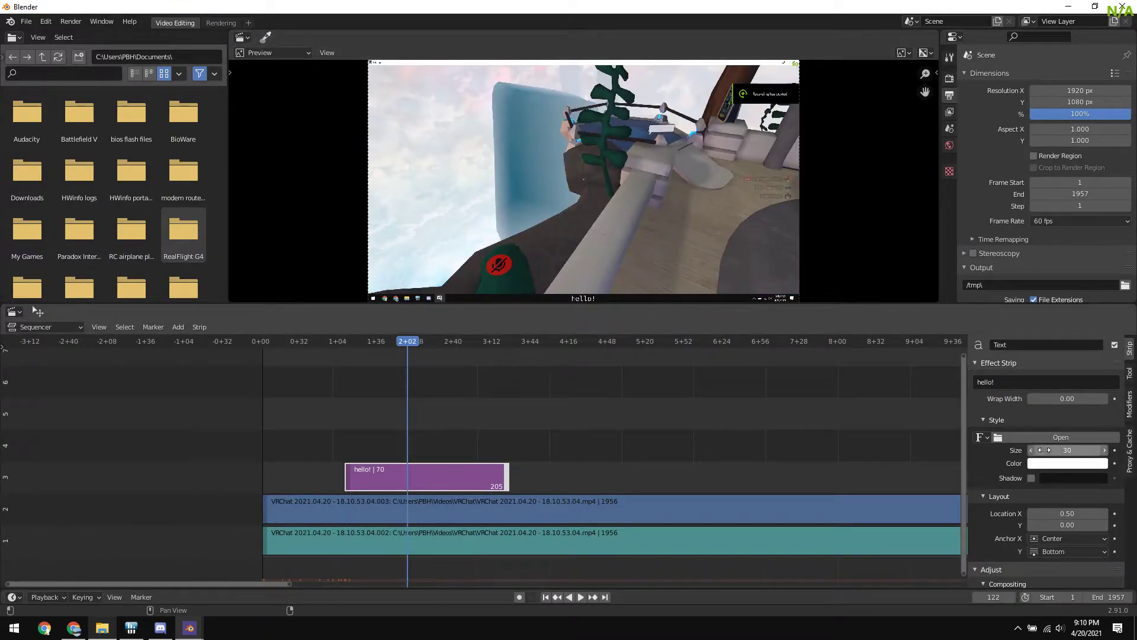
mouse_move(1057, 452)
mouse_down()
mouse_move(1120, 451)
mouse_move(1072, 450)
mouse_up()
mouse_move(1066, 525)
mouse_down()
mouse_move(1103, 525)
mouse_move(1049, 513)
mouse_up()
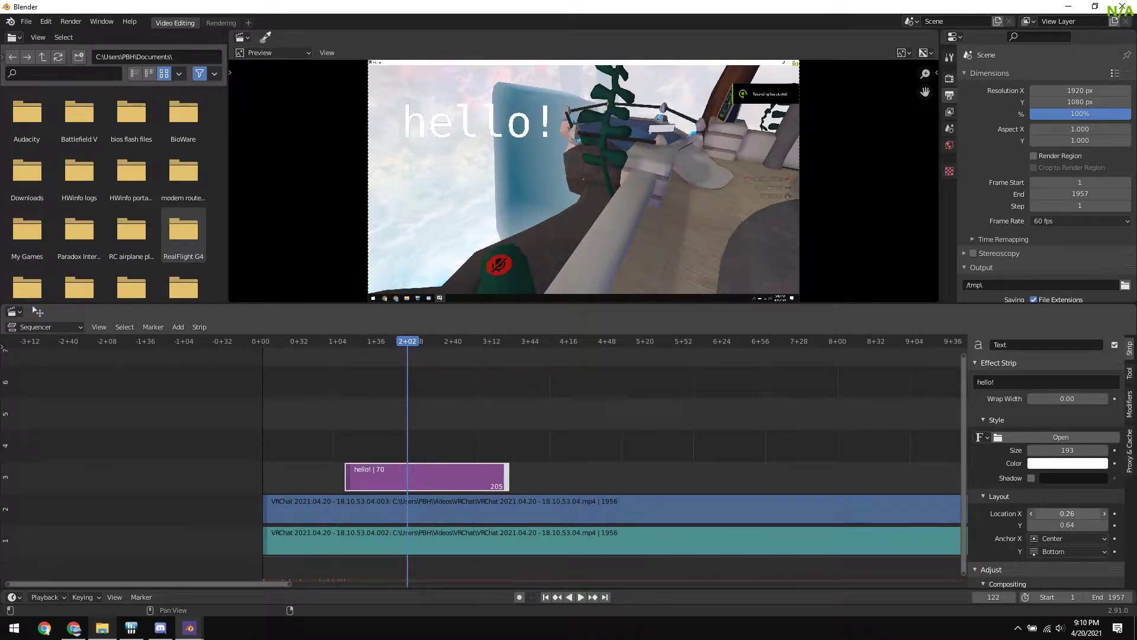
Enable the shadow on the "hello!" text and change the text color to bright green
click(1034, 478)
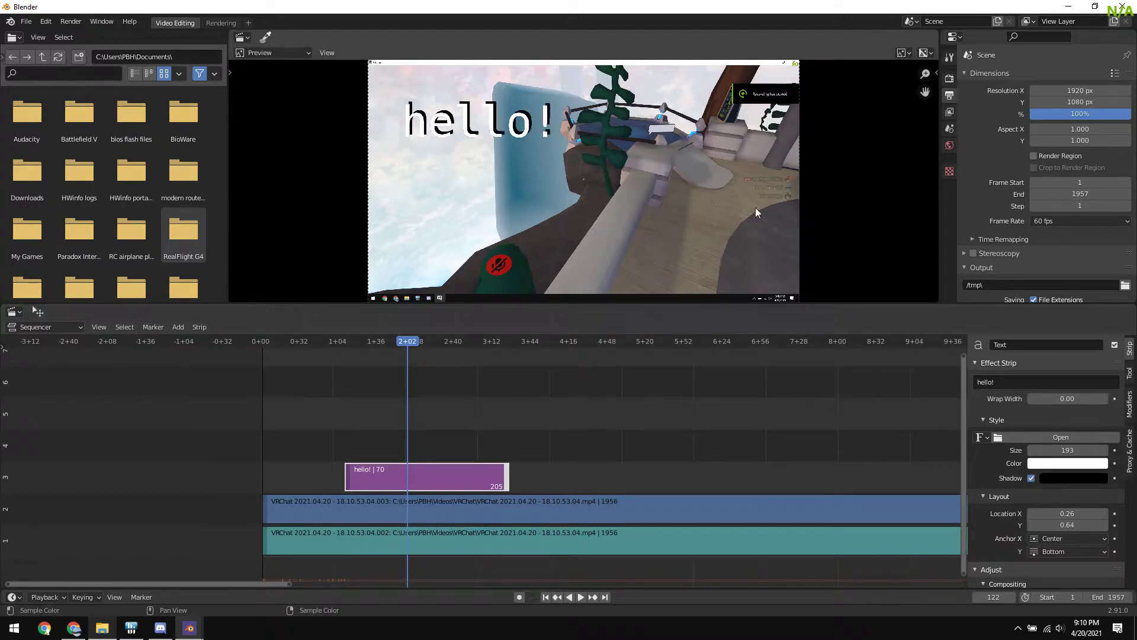
click(1075, 464)
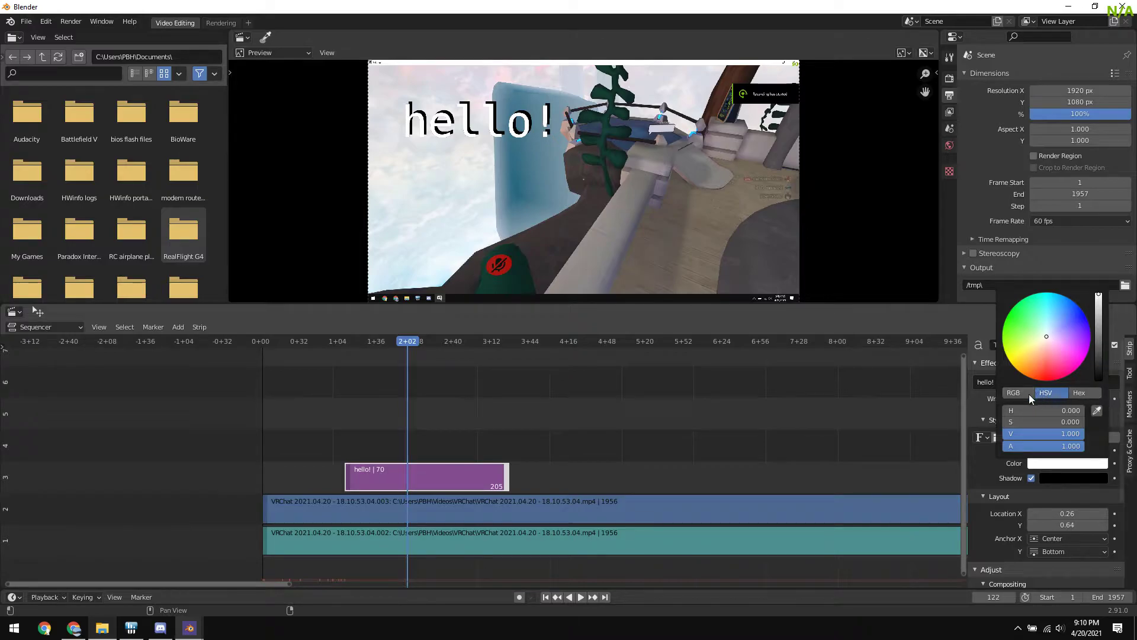
click(1077, 463)
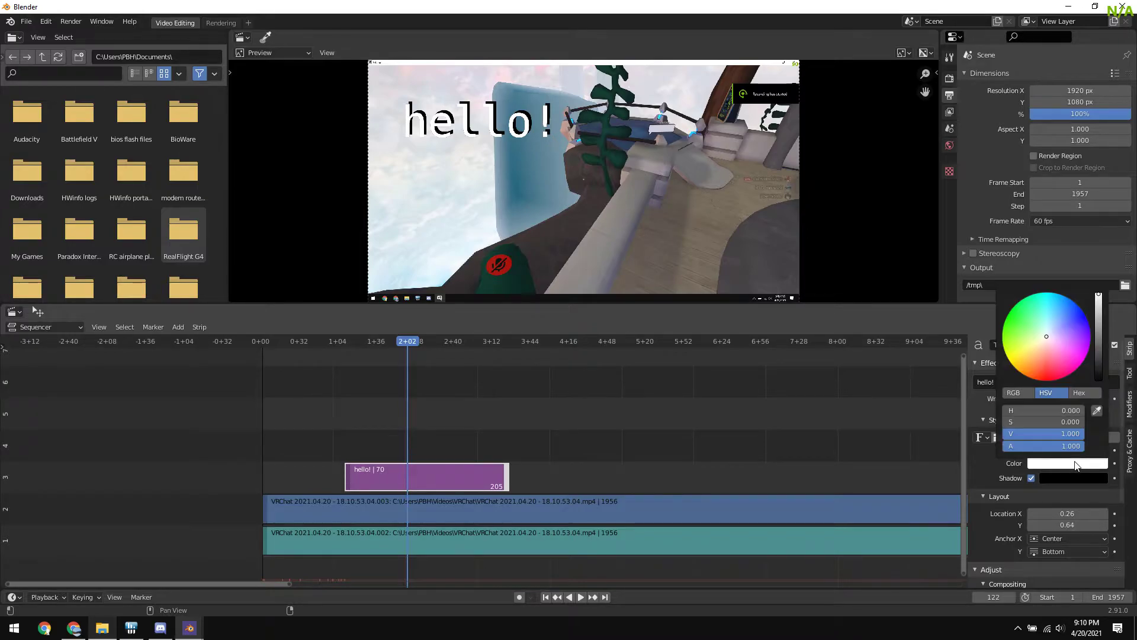
click(1080, 394)
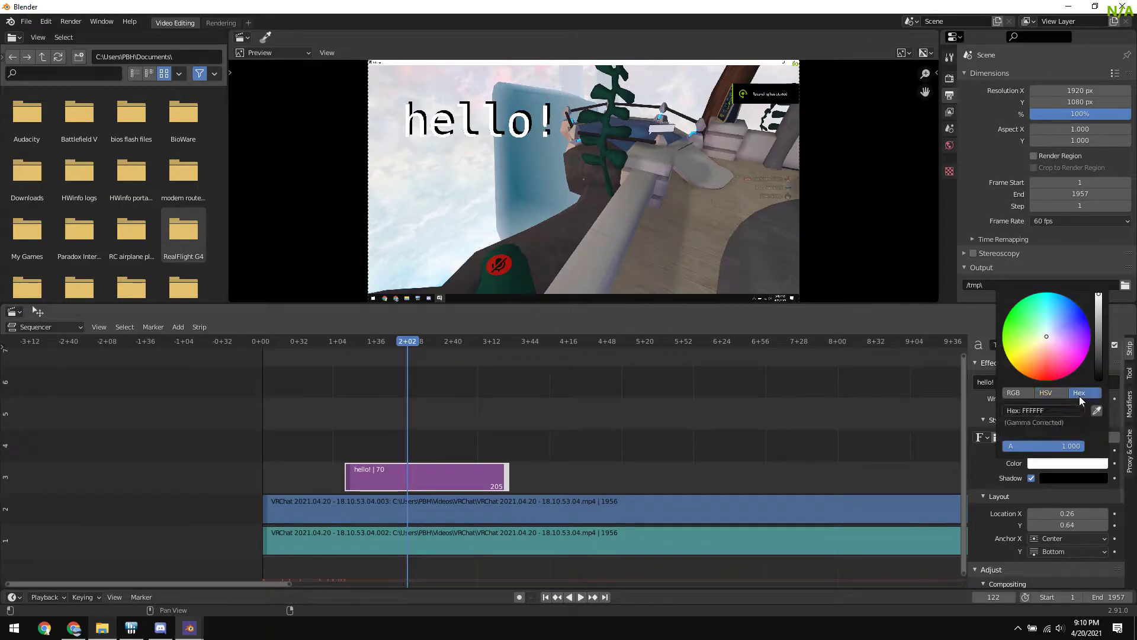
click(1013, 394)
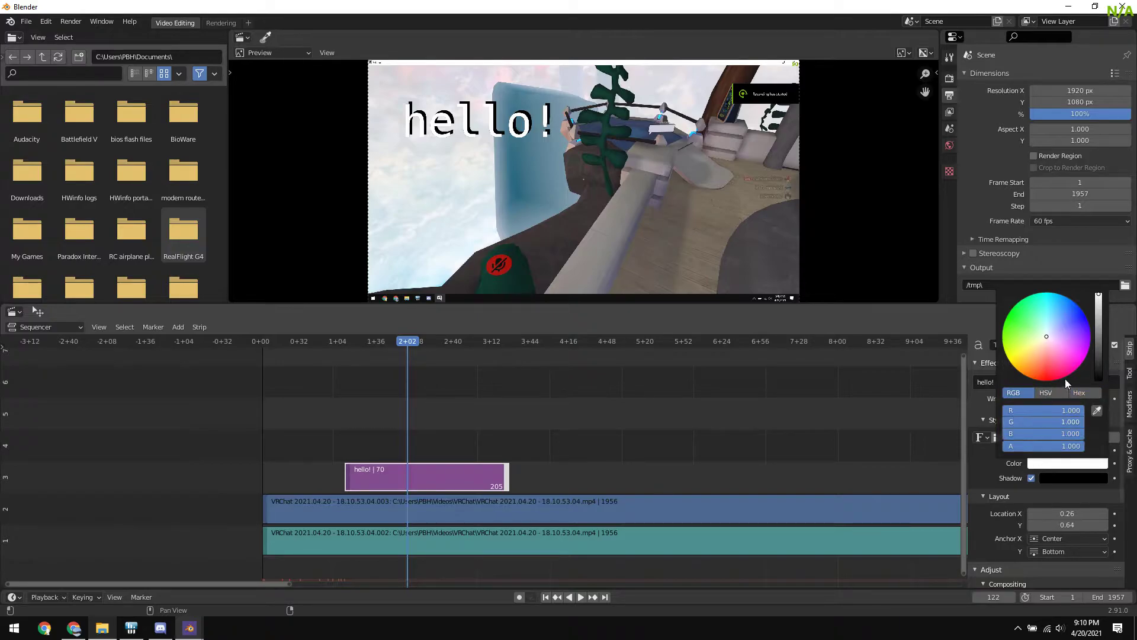
mouse_move(1045, 336)
mouse_down()
mouse_move(1026, 327)
mouse_move(1054, 313)
mouse_move(1068, 347)
mouse_move(1032, 301)
mouse_move(1066, 350)
mouse_move(1043, 345)
mouse_move(1060, 370)
mouse_move(1081, 359)
mouse_move(1045, 376)
mouse_move(1047, 305)
mouse_move(1003, 326)
mouse_up()
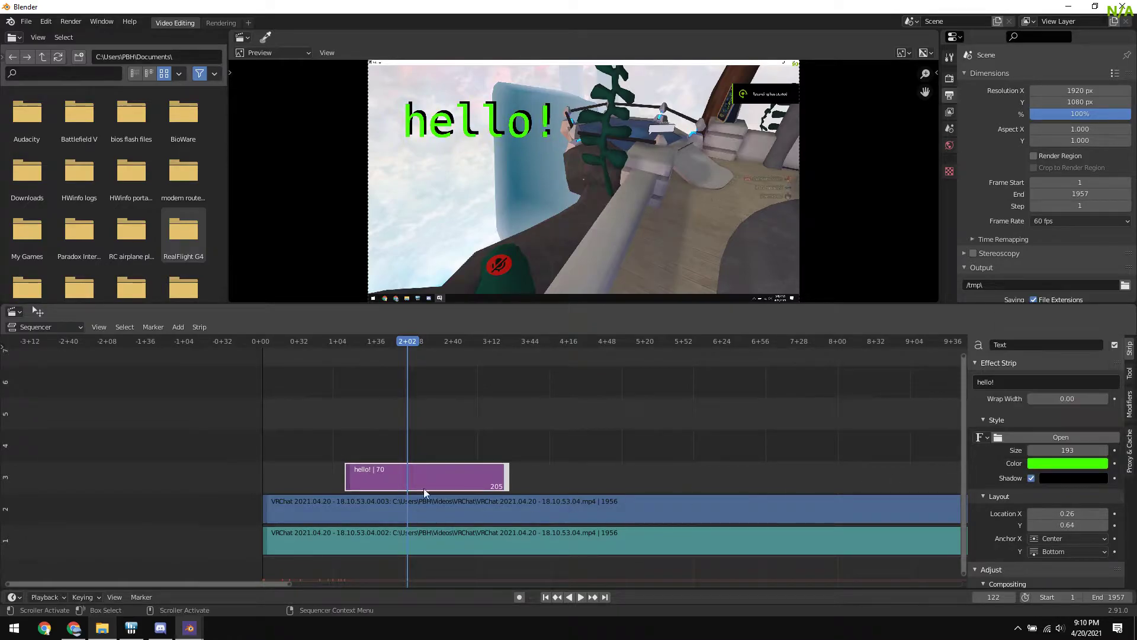
Play the sequence from before the text strip to check the "hello!" title
drag(408, 345, 308, 376)
key(space)
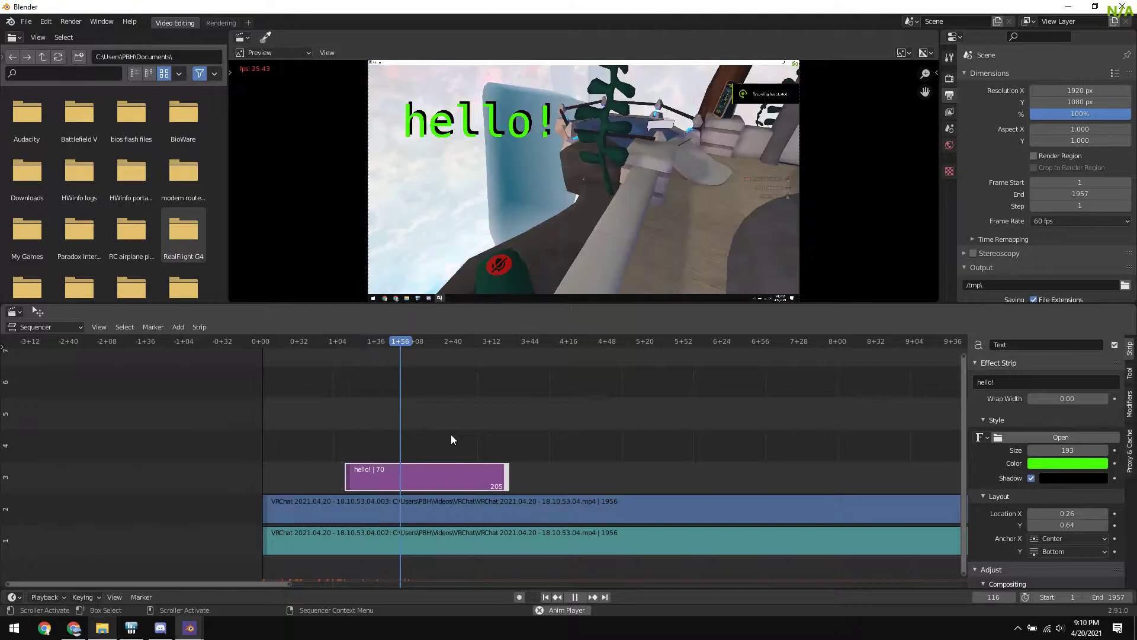
key(space)
Split only the video strip at frame 350, leaving the sound strip whole
scroll(593, 465, down, 1)
click(656, 485)
middle_drag(657, 482, 377, 478)
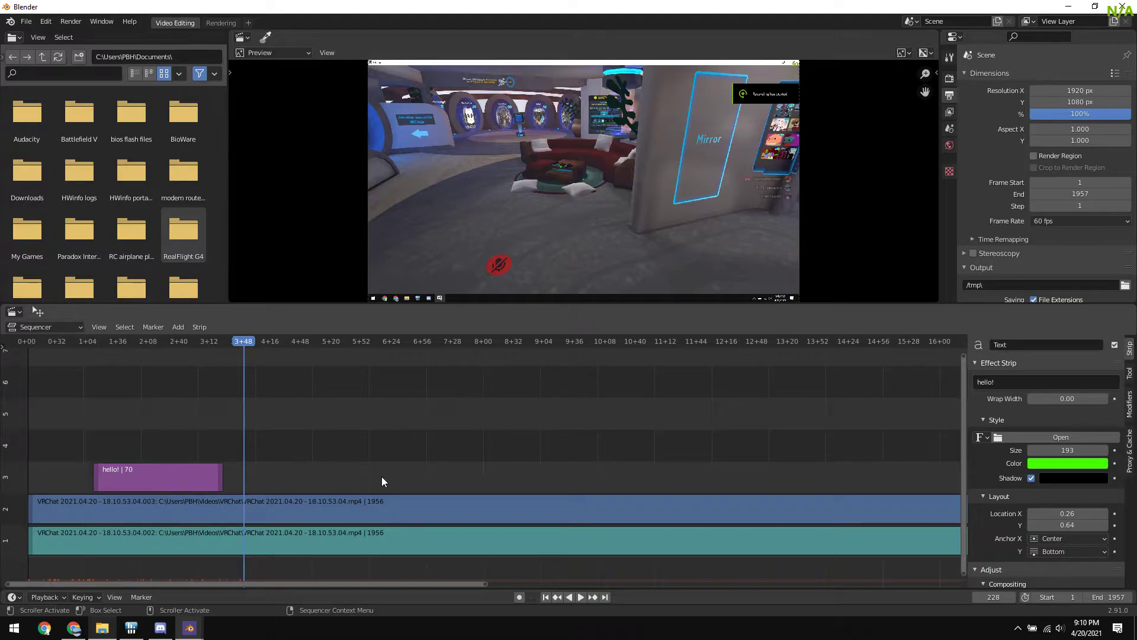
key(space)
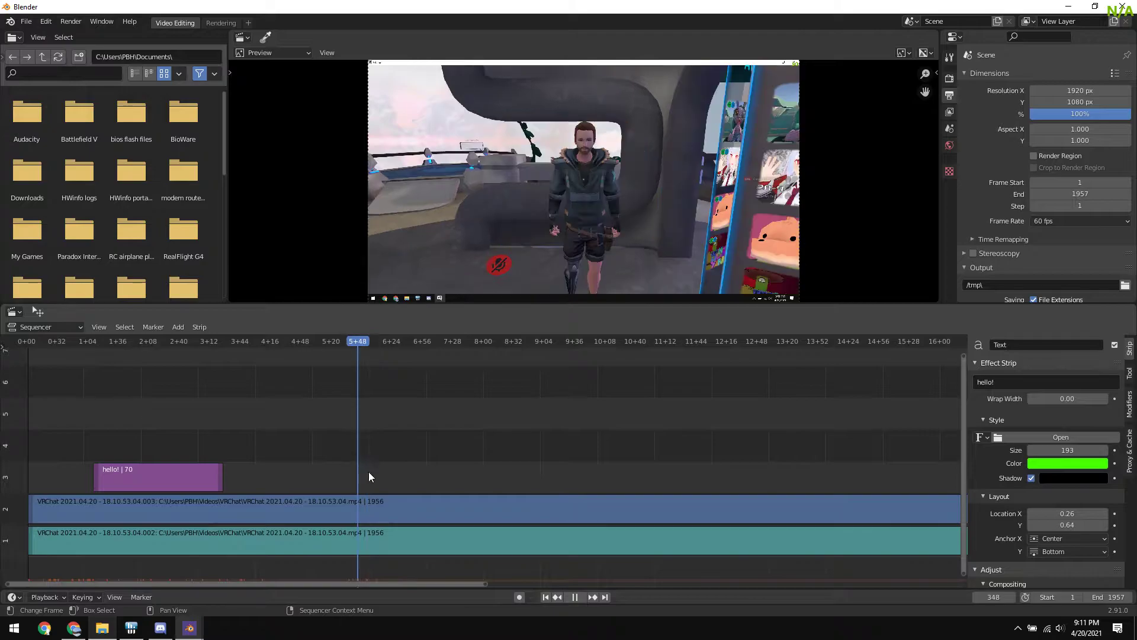
key(space)
click(383, 514)
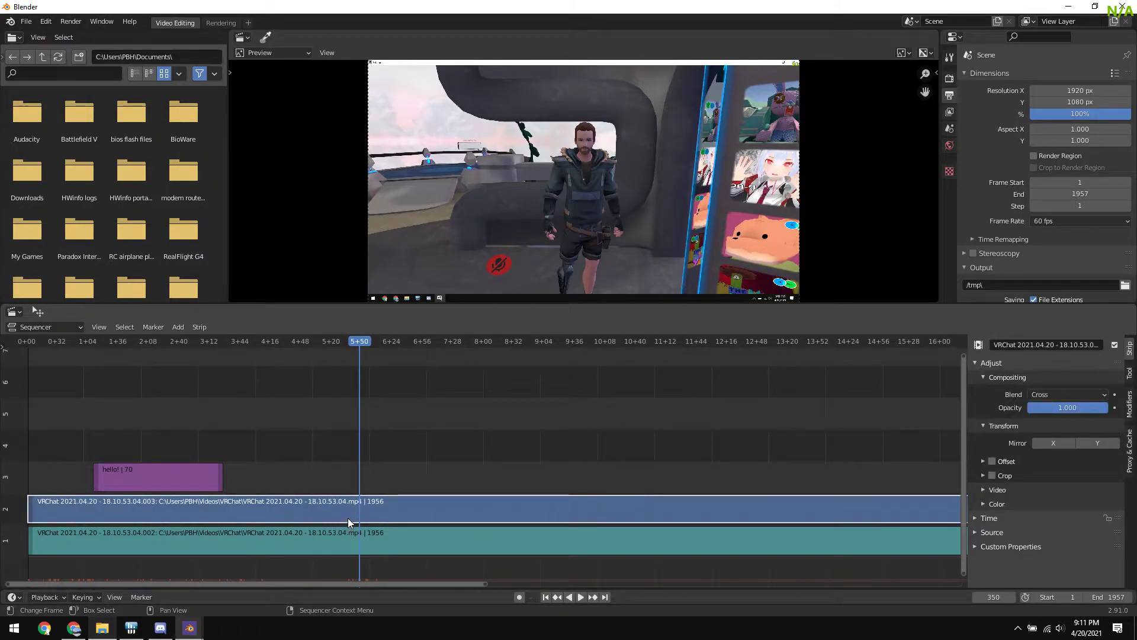
key(k)
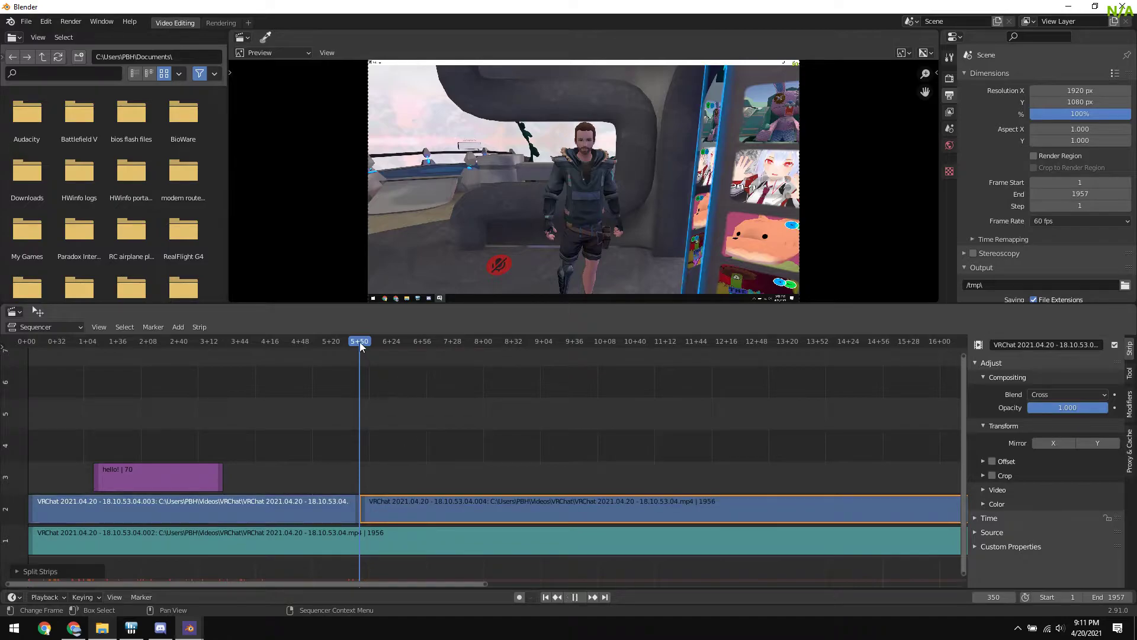
Split the second video piece at frame 611 and select the middle piece
key(space)
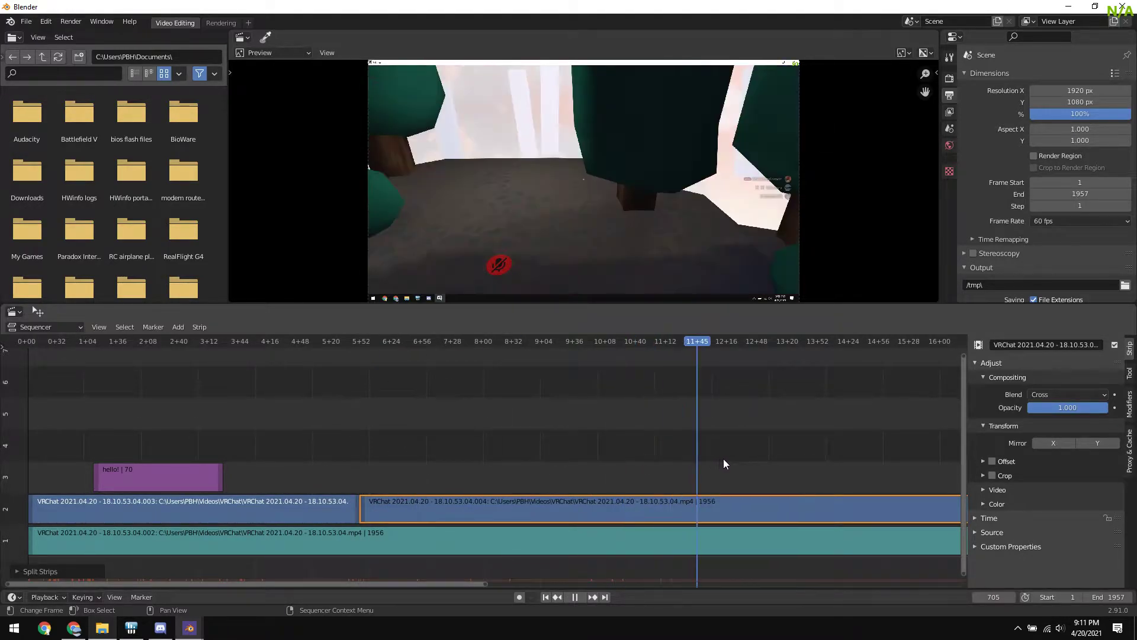
drag(727, 457, 585, 472)
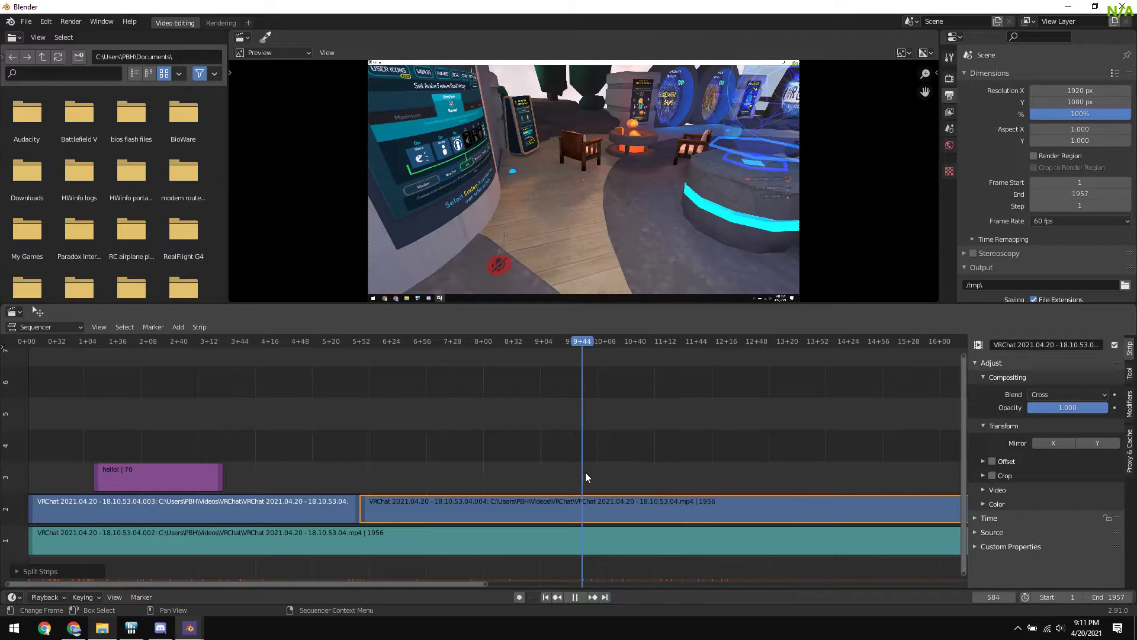
key(space)
key(k)
click(531, 508)
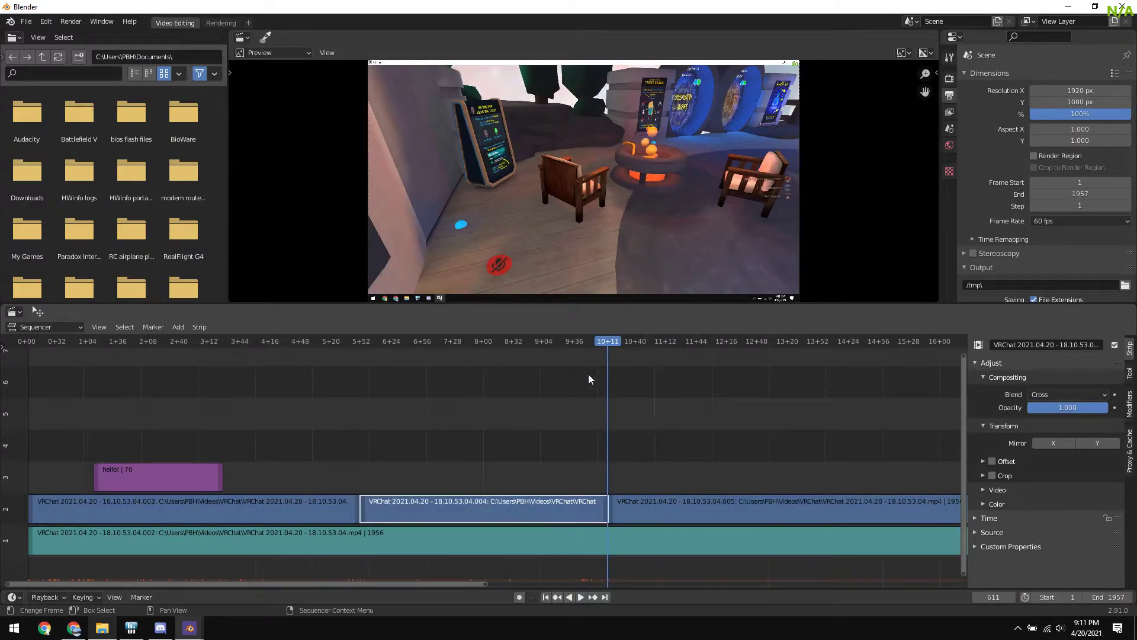
Move the playhead to frame 385 and add a Transform effect strip to the selected middle video piece
drag(598, 343, 393, 413)
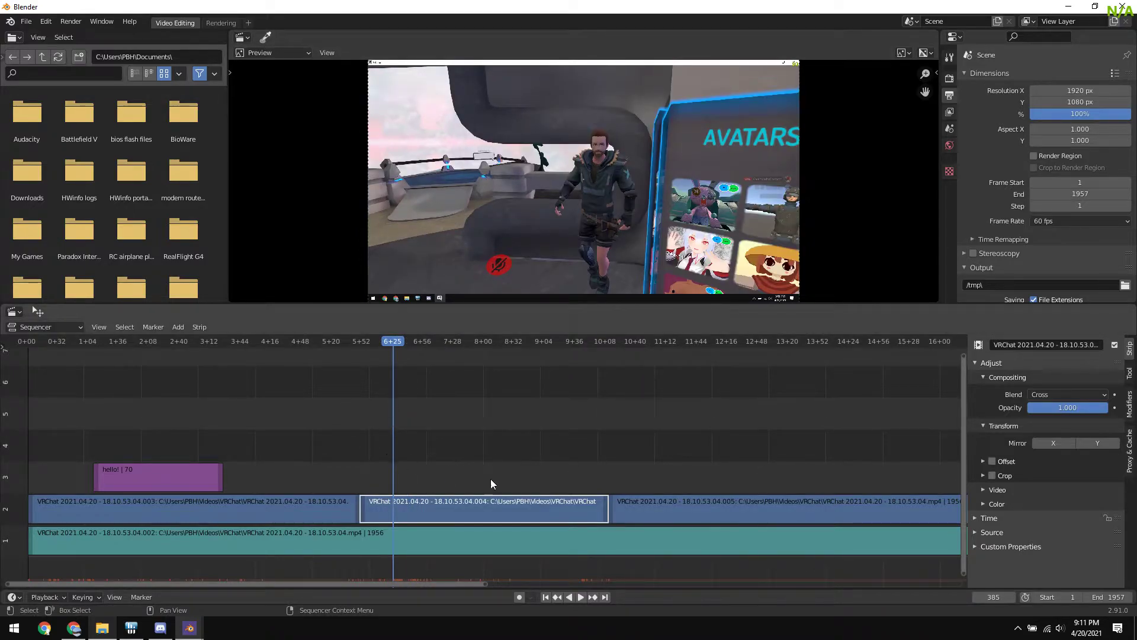
key(shift+a)
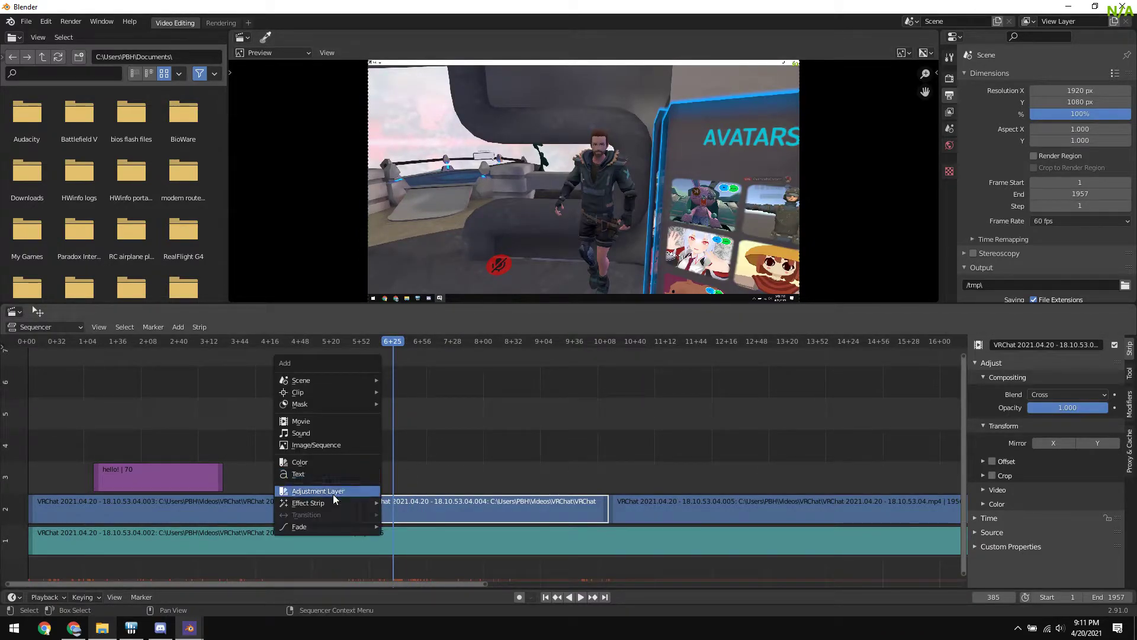
mouse_move(343, 502)
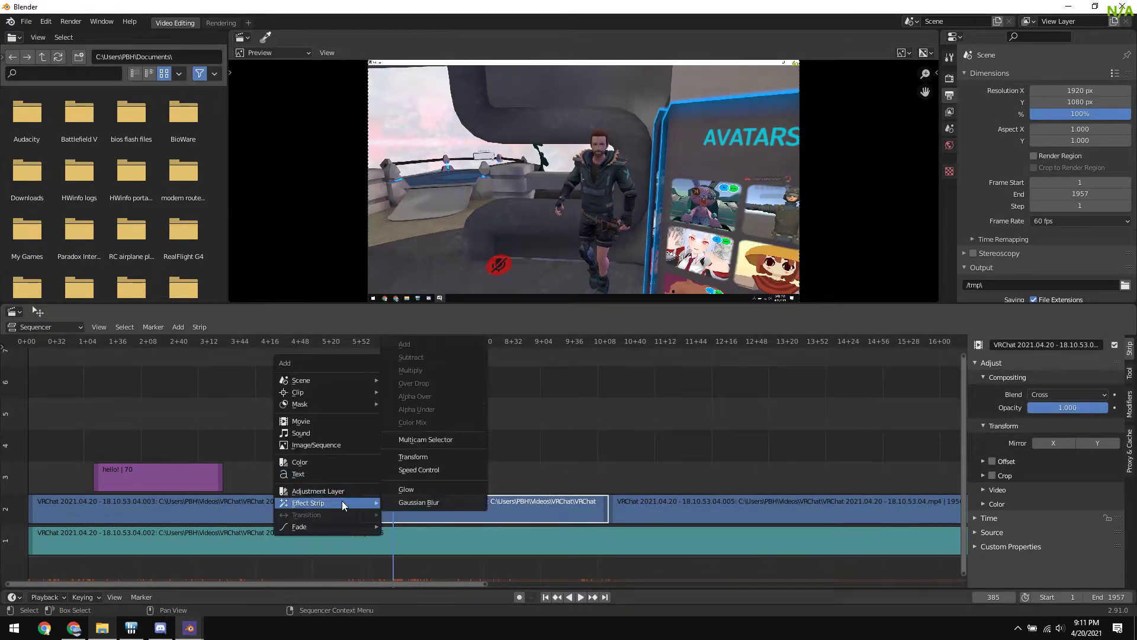
click(435, 459)
scroll(417, 489, up, 3)
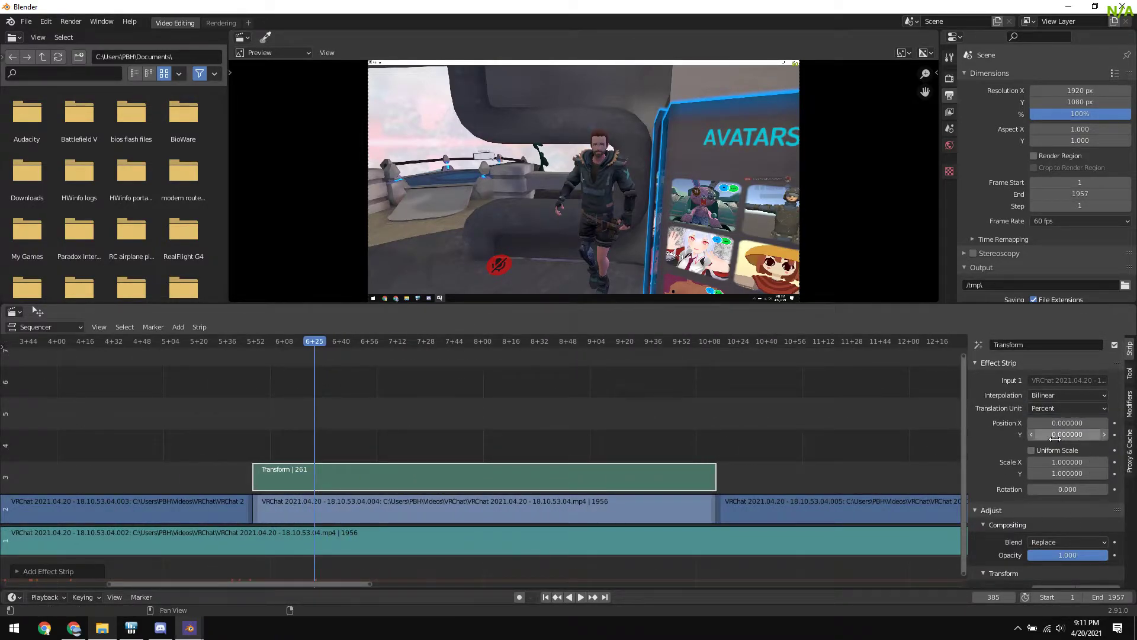
Set the Transform effect's X and Y scale to 5 and shift its position to about X 94.89, Y 164.73 percent
click(1067, 462)
text(1.0)
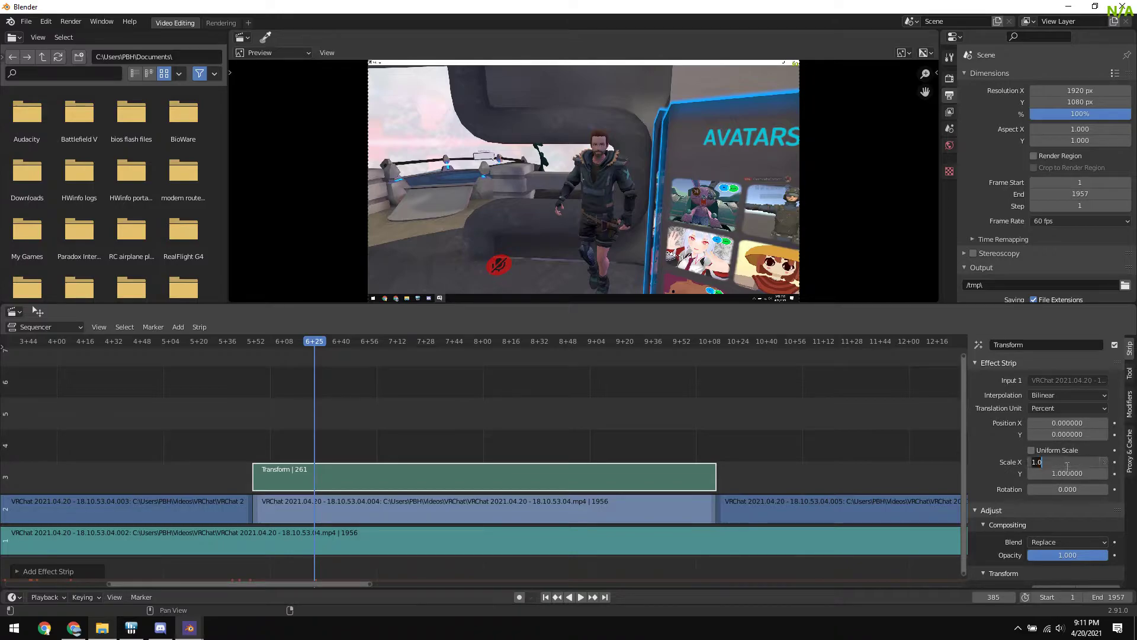
key(Return)
click(1073, 473)
text(1.0)
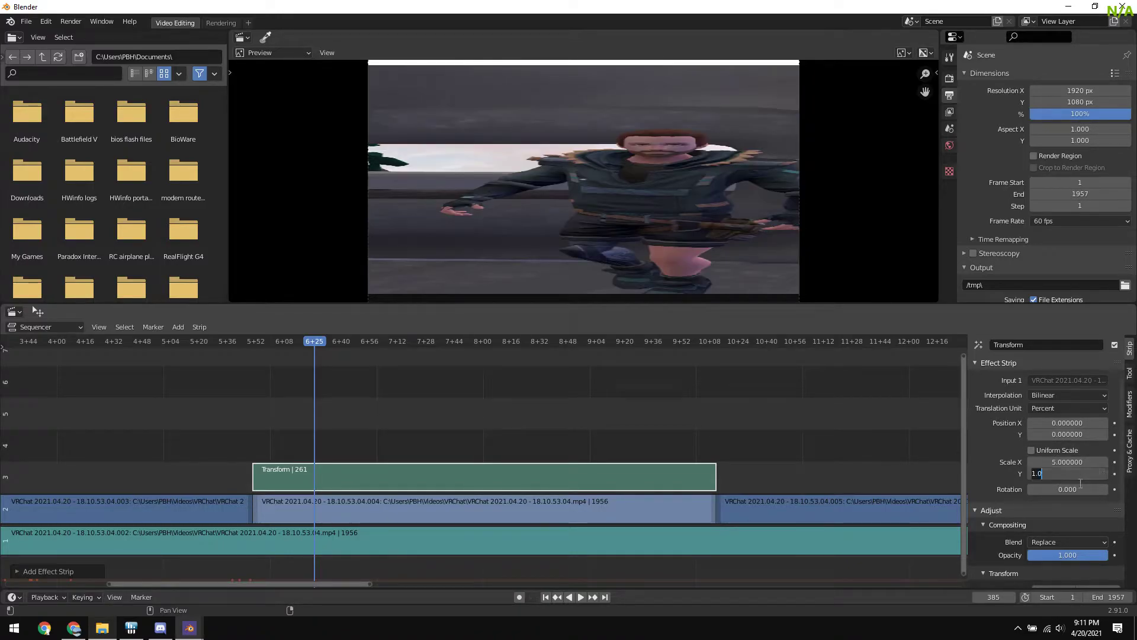
text(5)
key(Return)
mouse_move(1069, 438)
mouse_down()
mouse_move(1118, 437)
mouse_move(1059, 423)
mouse_up()
Play the sequence from frame 345 to check the enlarged Transform section
click(243, 356)
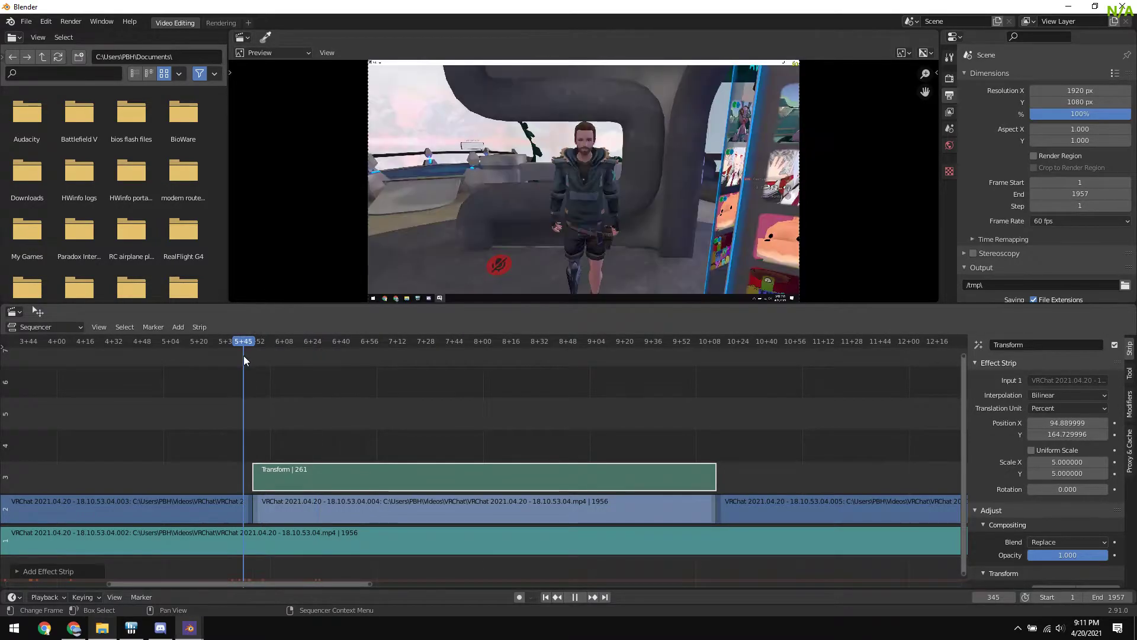
key(space)
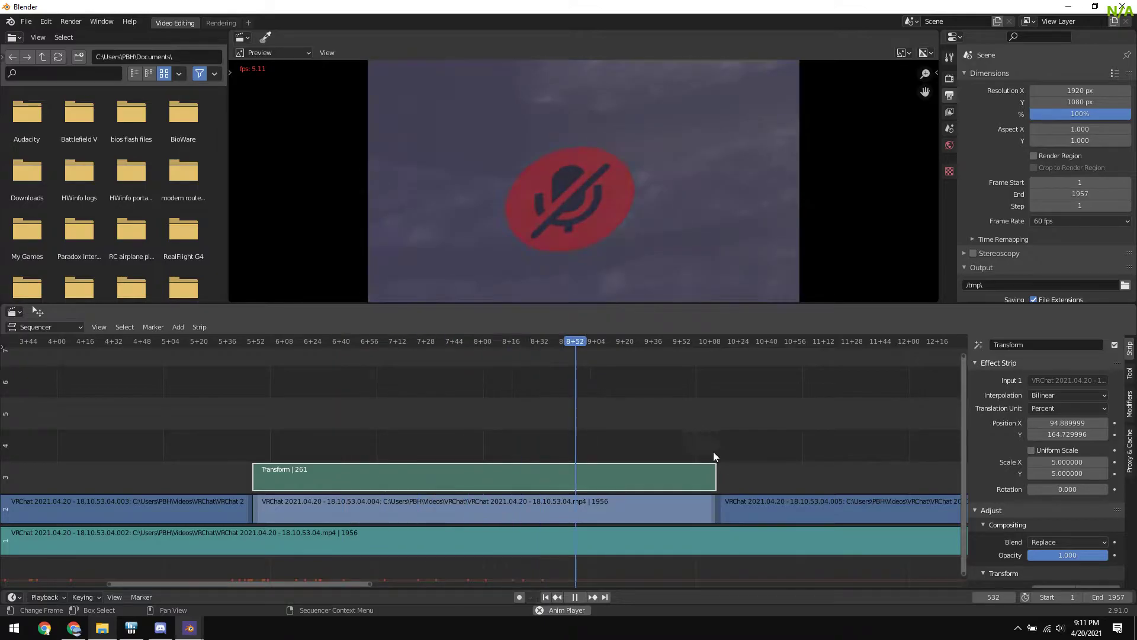
key(space)
Split only the last video piece at frame 1393 and select the part after the cut
middle_drag(776, 470, 223, 467)
scroll(377, 450, down, 11)
scroll(482, 451, down, 14)
middle_drag(554, 452, 346, 424)
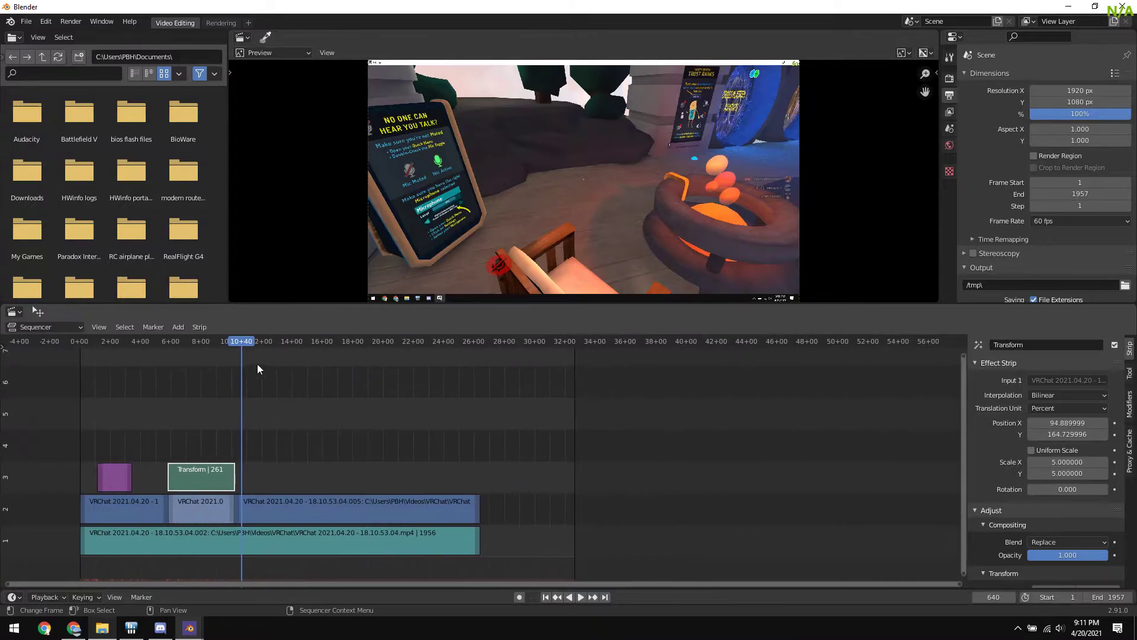
drag(242, 343, 432, 506)
key(space)
scroll(422, 503, up, 18)
middle_drag(282, 489, 418, 490)
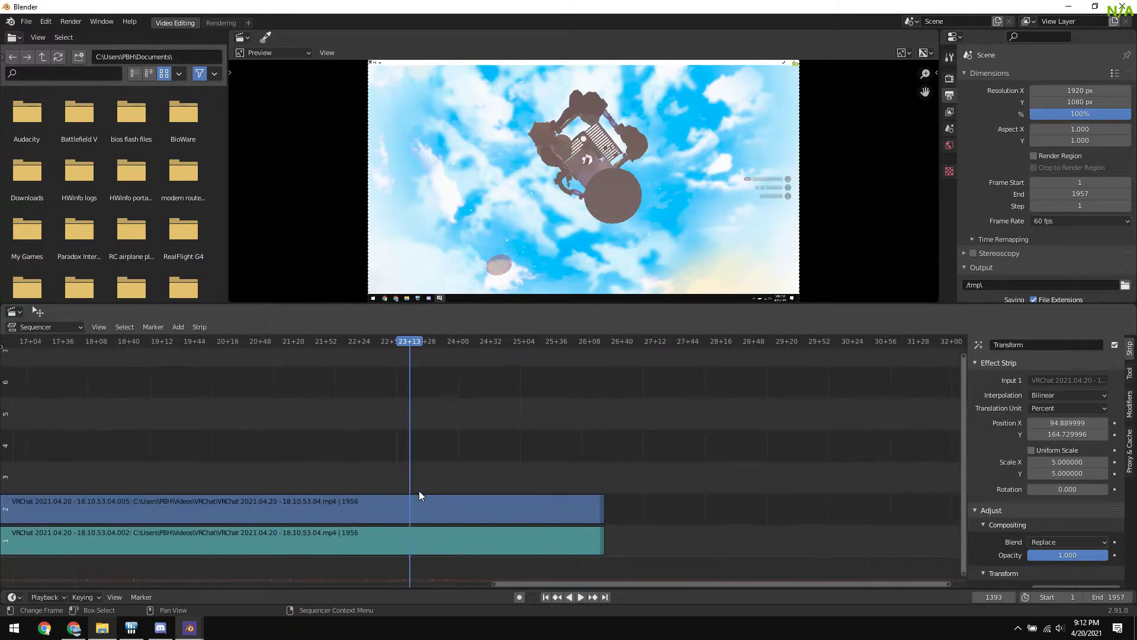
scroll(427, 491, up, 8)
middle_drag(560, 496, 500, 484)
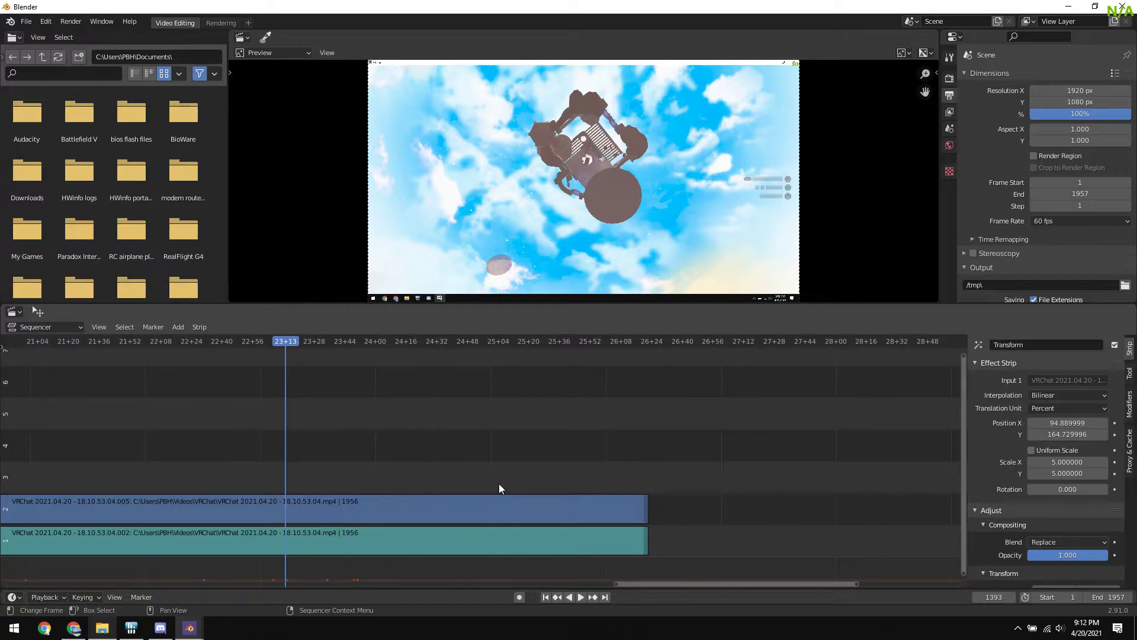
click(309, 511)
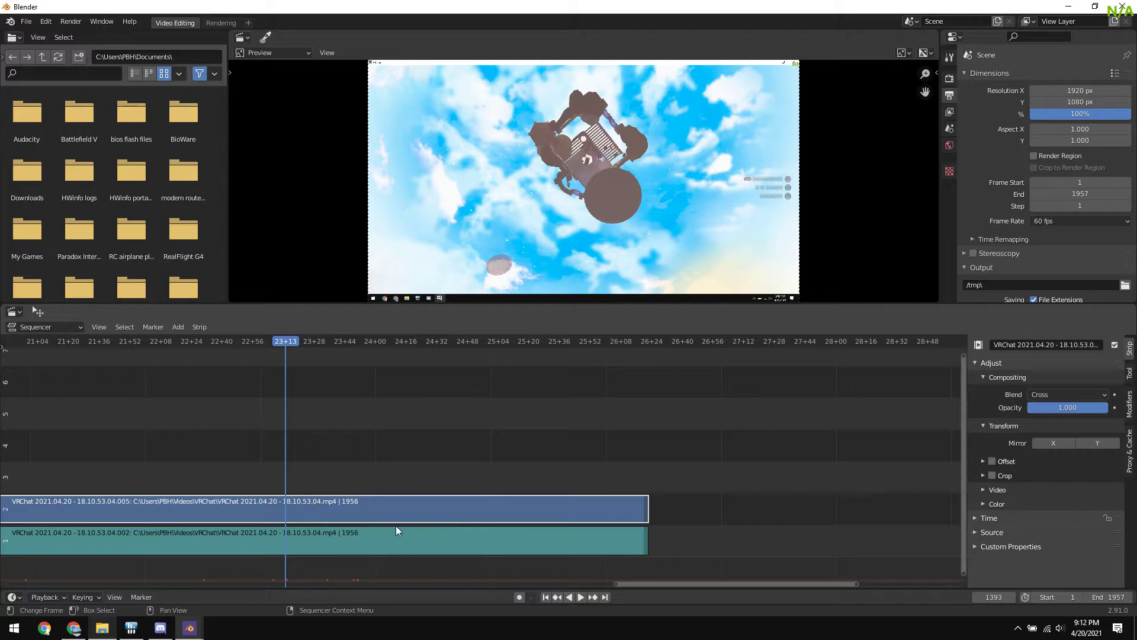
key(k)
click(395, 507)
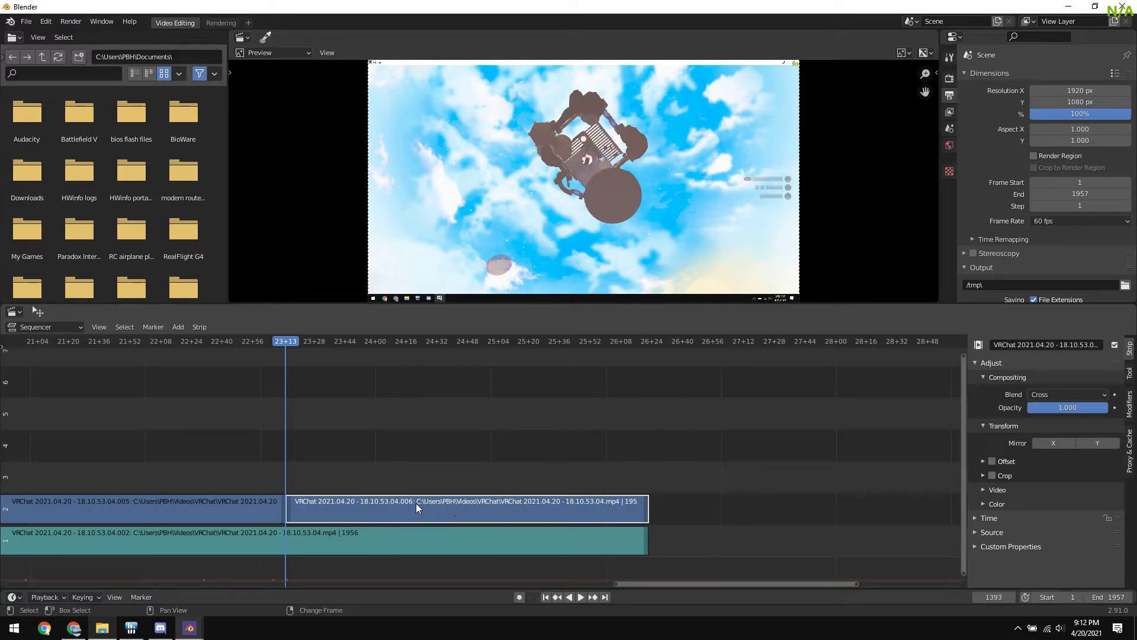
Add a Speed Control effect to the selected end piece and set its speed multiplier to 1.17
key(shift+a)
mouse_move(354, 501)
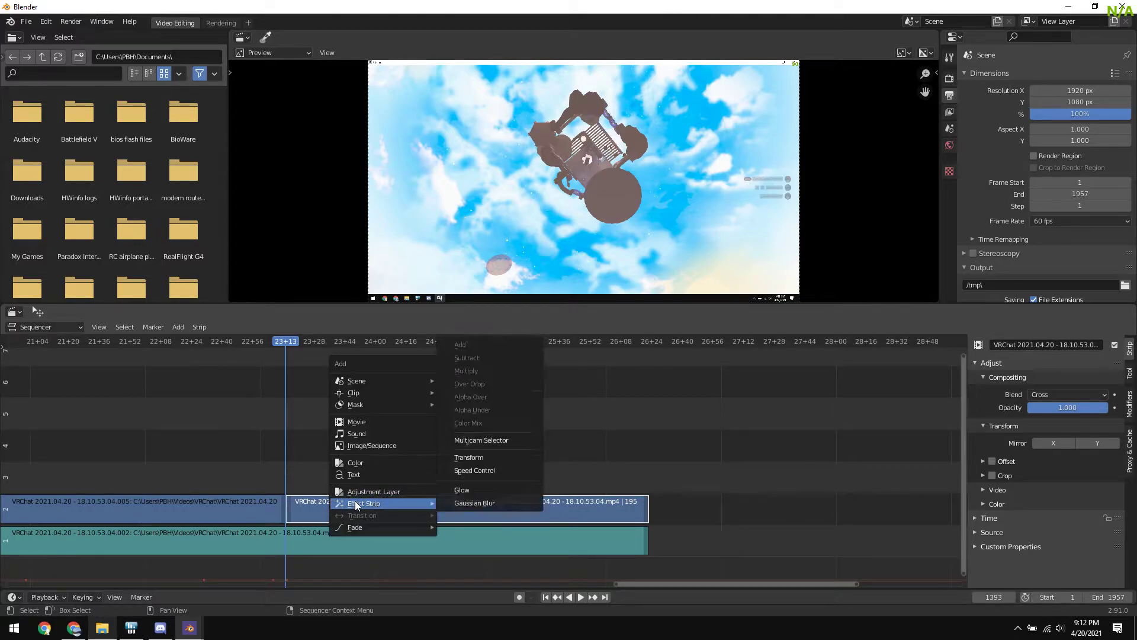
click(502, 470)
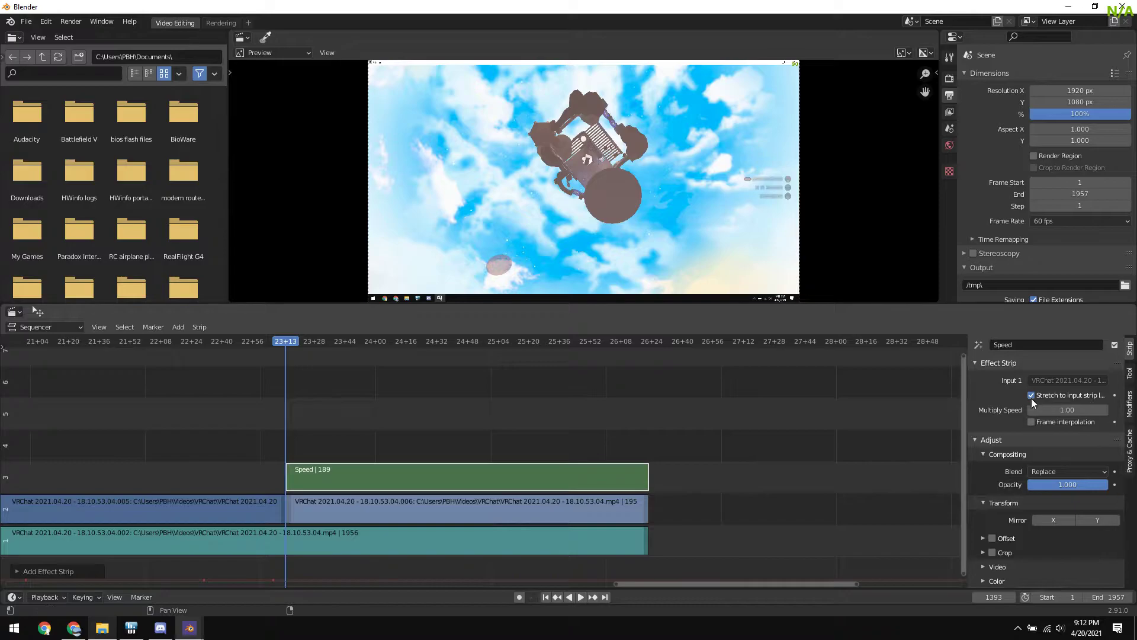
mouse_move(1052, 409)
mouse_down()
mouse_move(1067, 409)
mouse_move(1056, 407)
mouse_up()
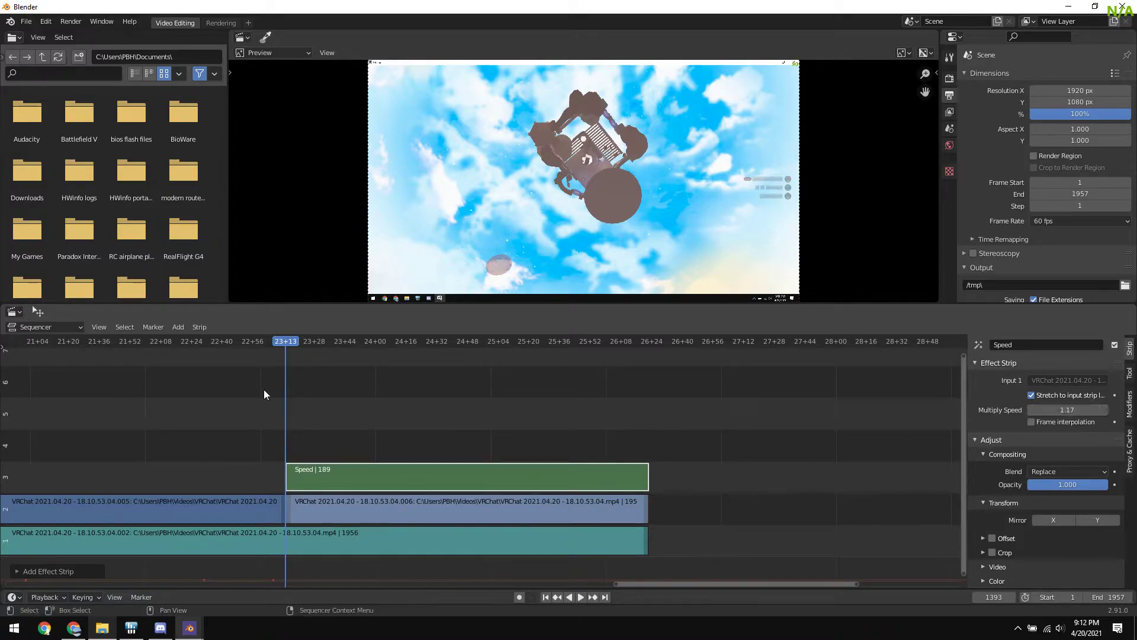
Play the sequence from frame 1364 through the Speed strip to check the sped-up ending
click(230, 346)
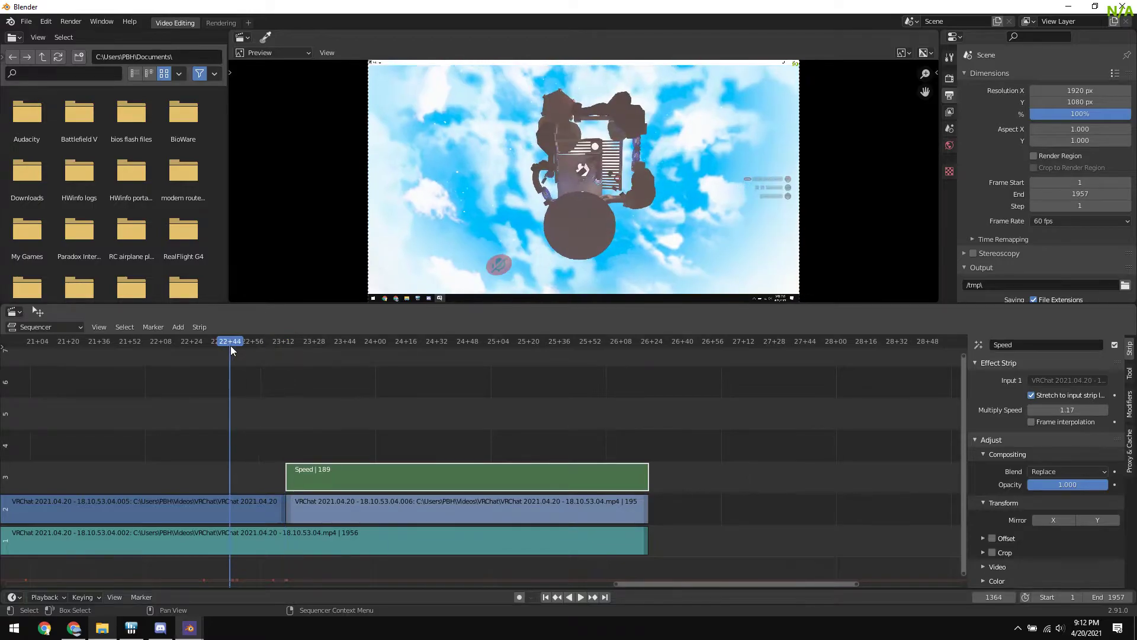
key(space)
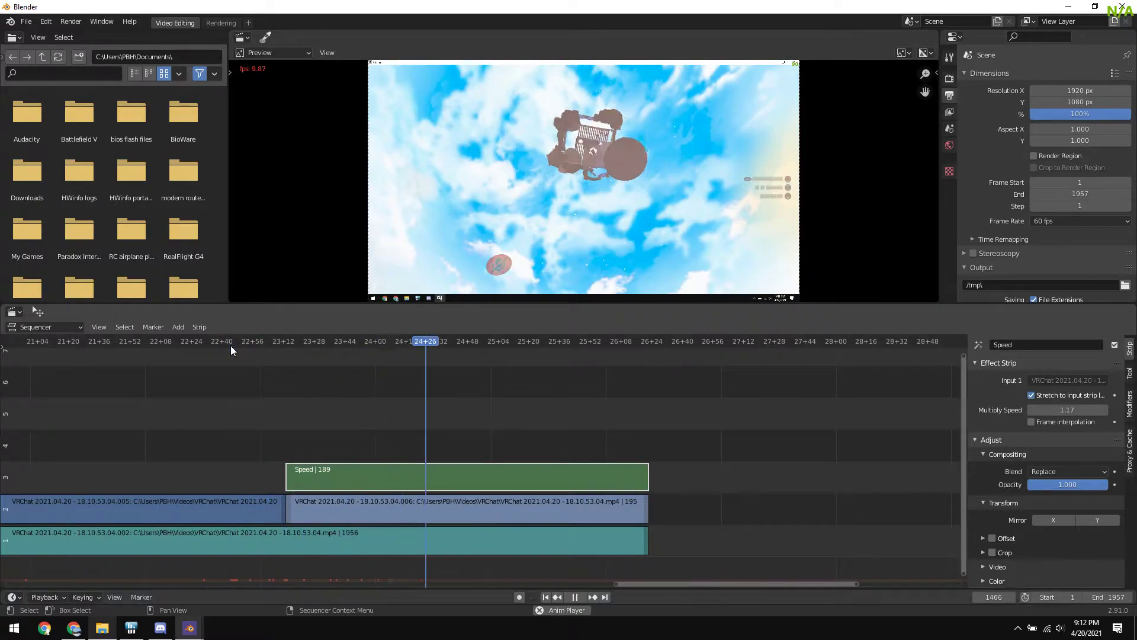
key(space)
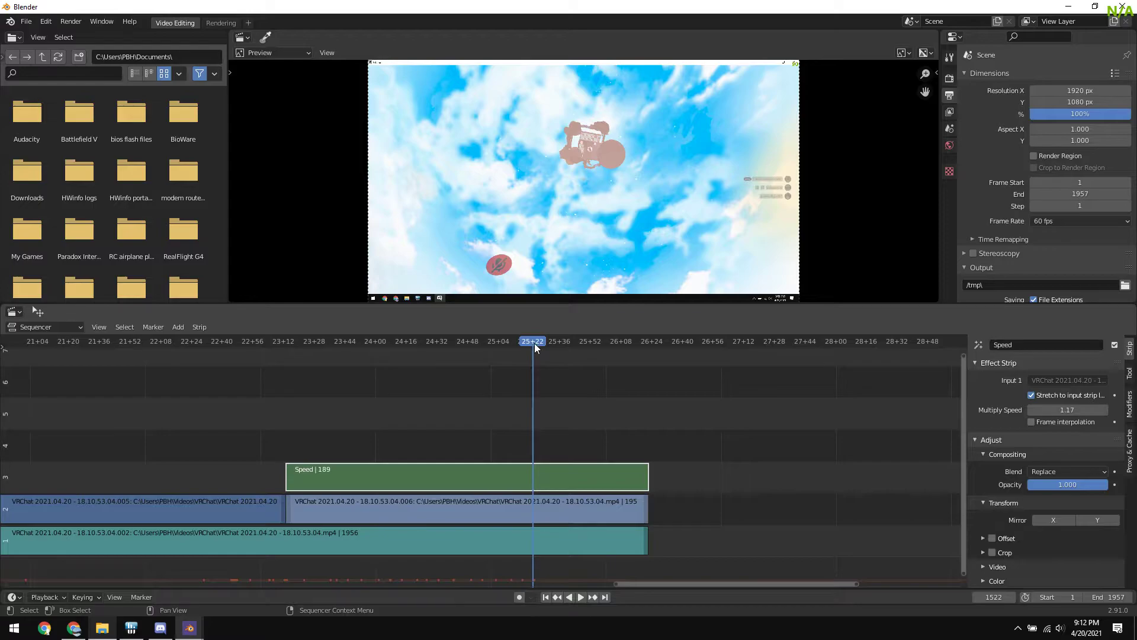
key(space)
key(space)
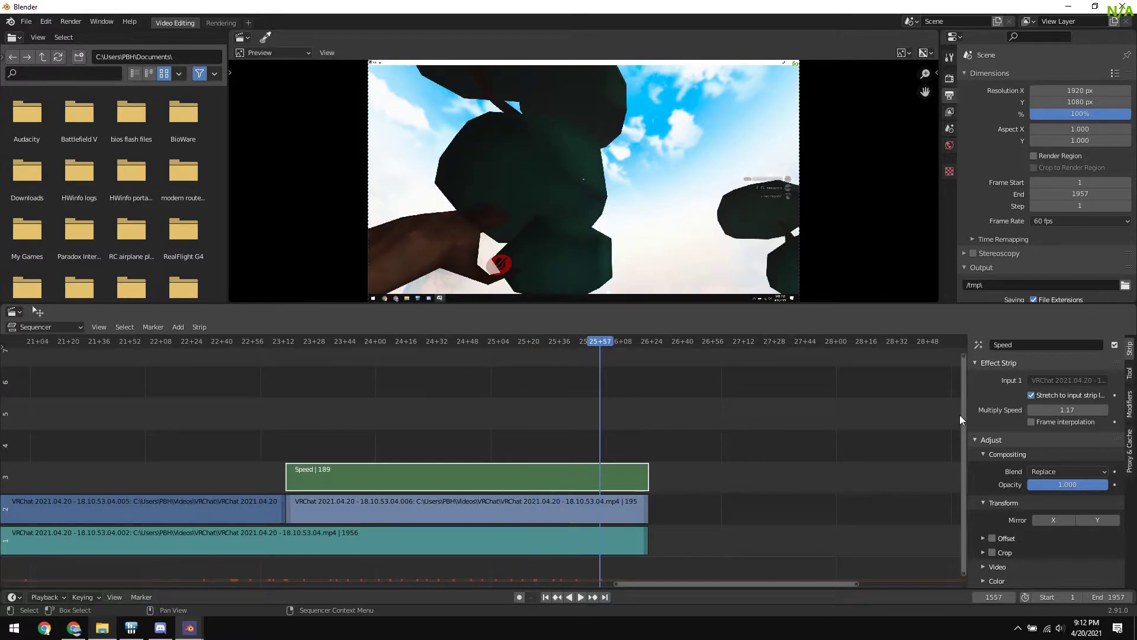
key(space)
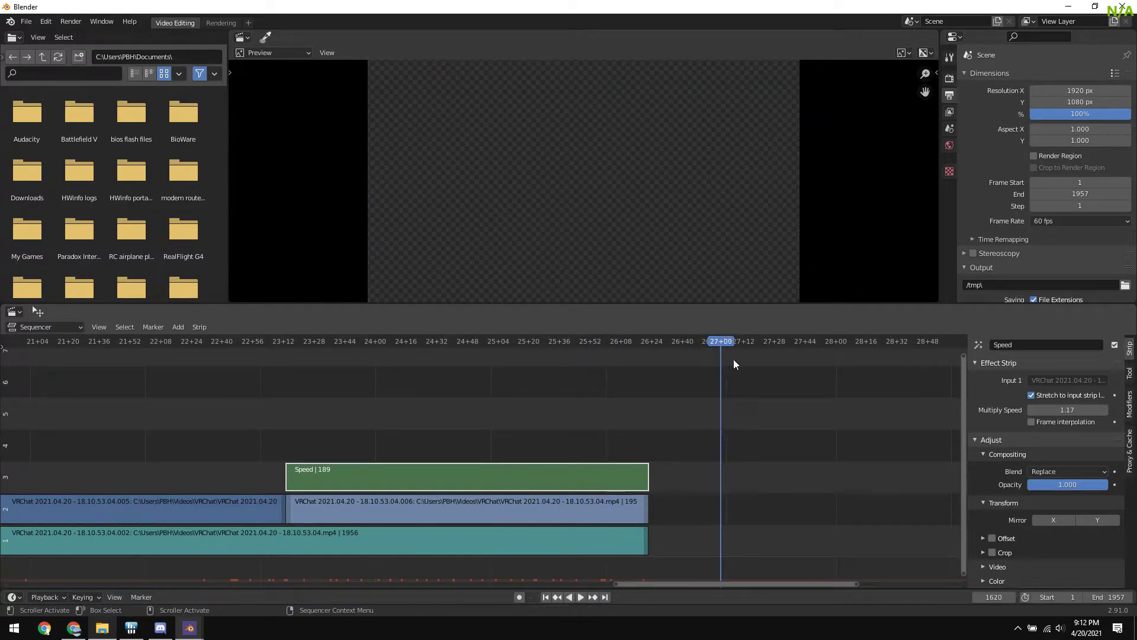
Raise the Speed strip's multiplier to 4.44 and play the ending from before the effect
drag(724, 341, 385, 392)
drag(1060, 410, 1129, 410)
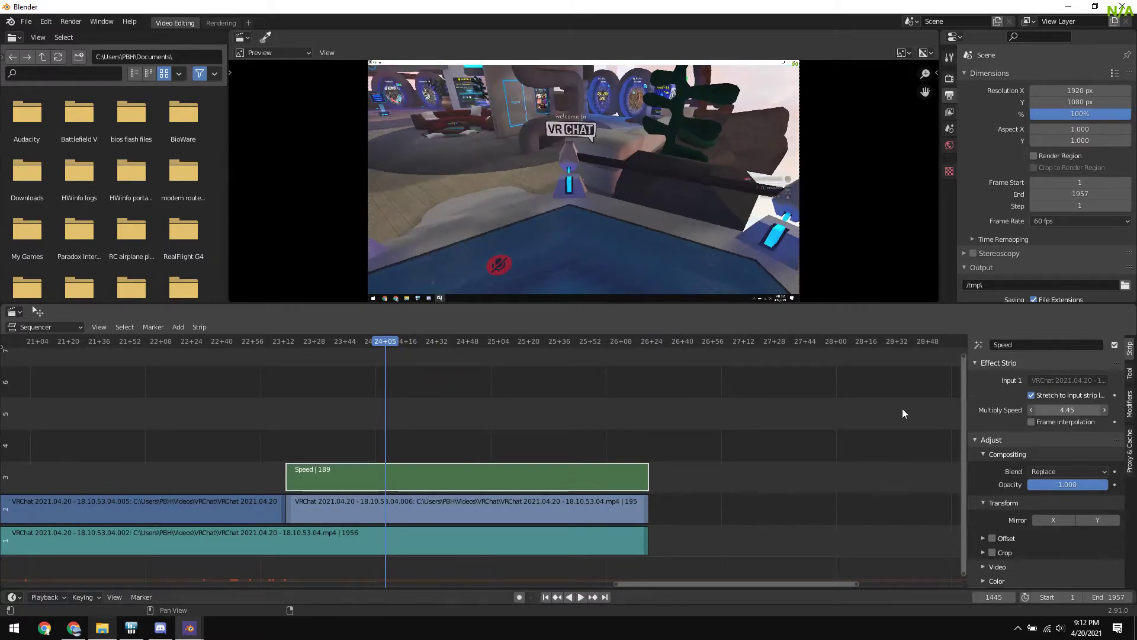
drag(389, 349, 180, 364)
key(space)
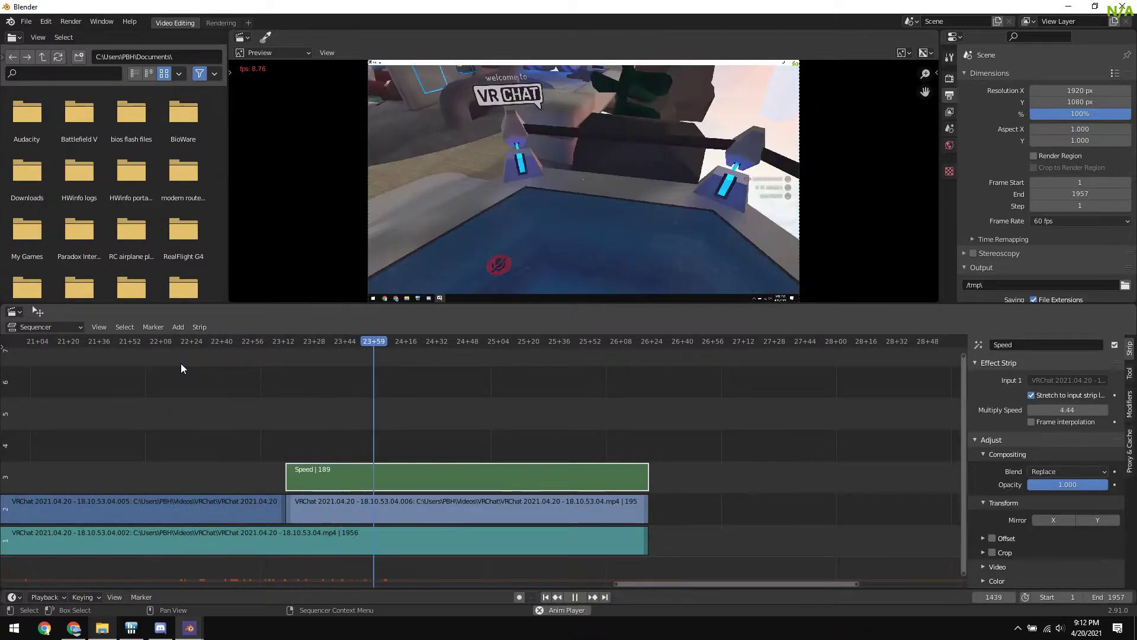
key(space)
Set the Speed strip's multiplier to 5.84 and play the ending from before the effect
mouse_move(1048, 409)
mouse_down()
mouse_move(1096, 410)
mouse_move(1054, 410)
mouse_up()
drag(420, 346, 250, 356)
key(space)
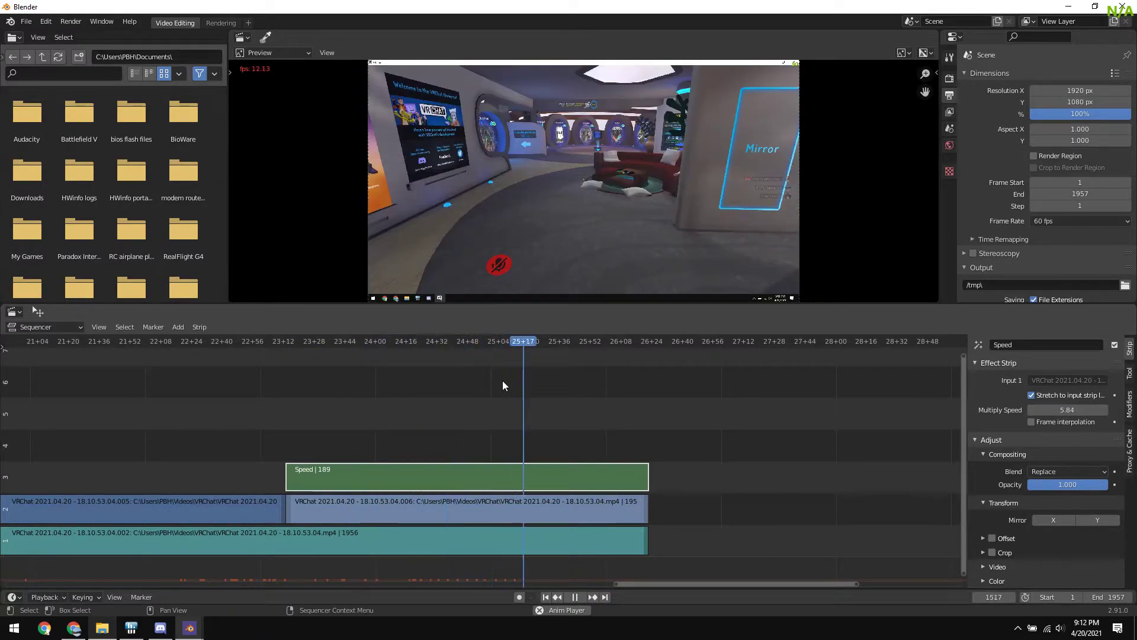
key(space)
Split the long video piece between the Transform and Speed effects at frame 813 and select the part after the cut
scroll(456, 475, down, 20)
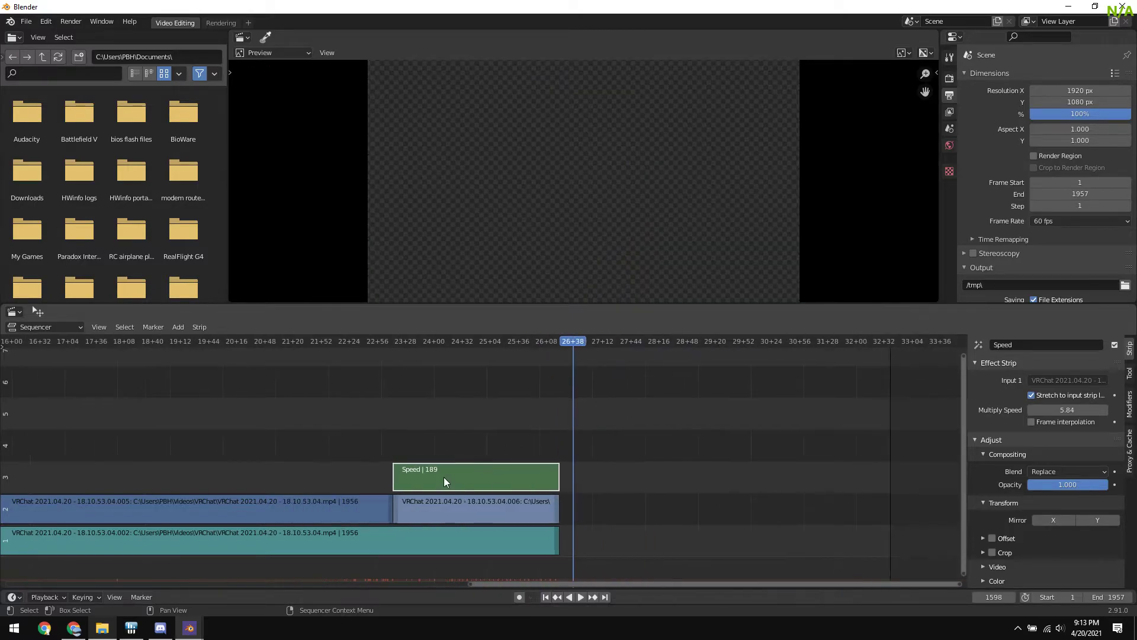
middle_drag(267, 439, 550, 442)
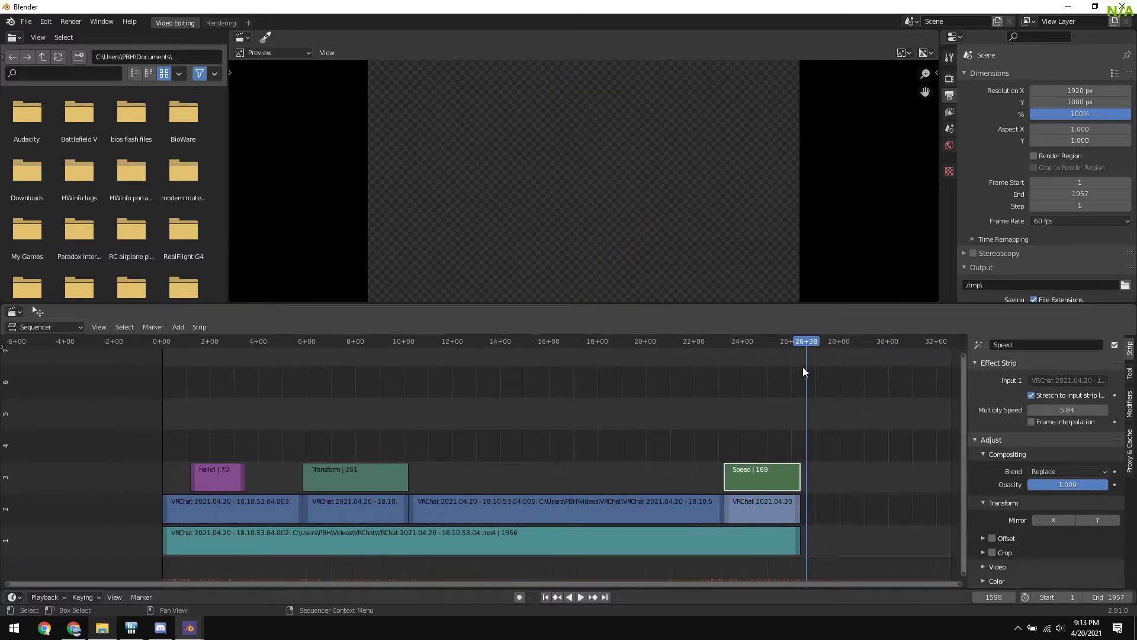
drag(788, 343, 436, 410)
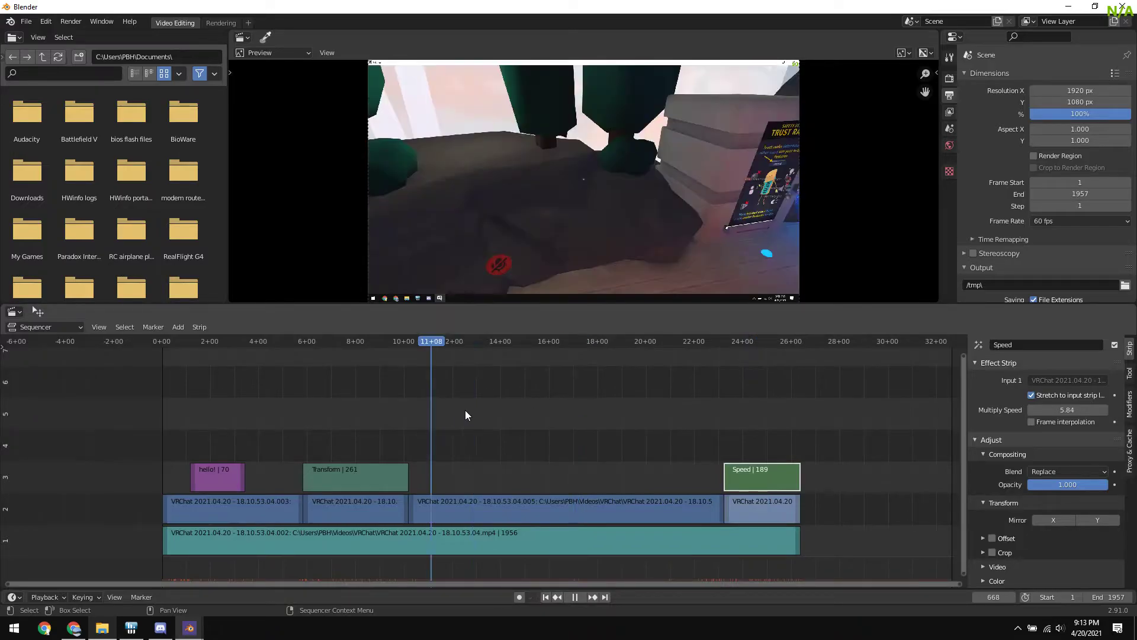
key(space)
scroll(484, 494, up, 2)
scroll(488, 494, up, 11)
click(533, 510)
middle_drag(552, 506, 261, 478)
scroll(351, 478, down, 9)
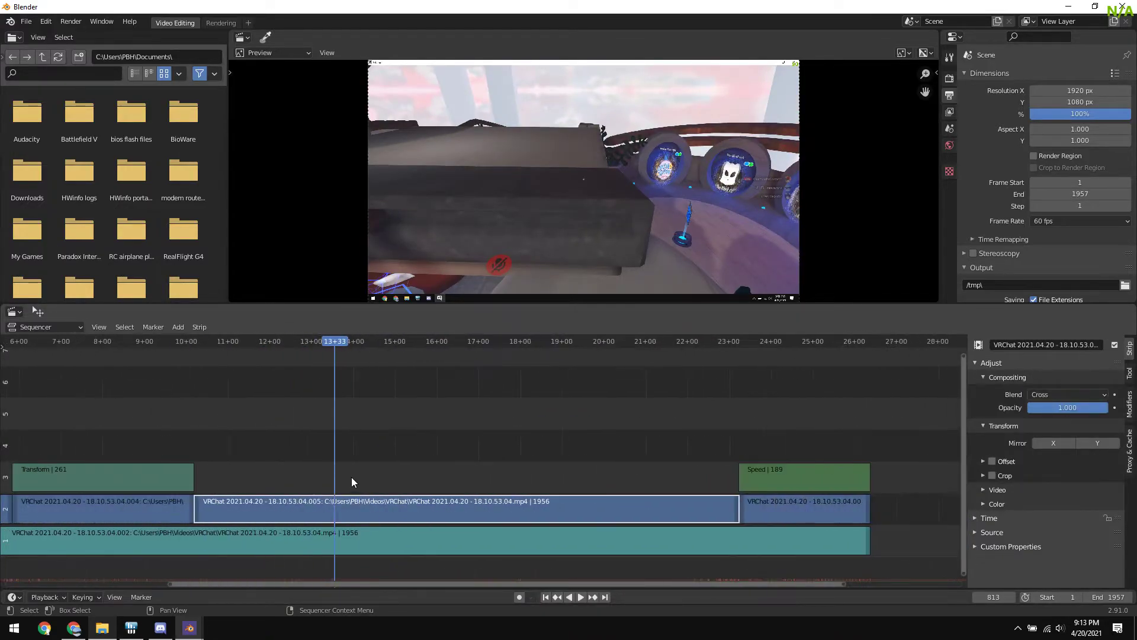
middle_drag(352, 481, 394, 487)
key(k)
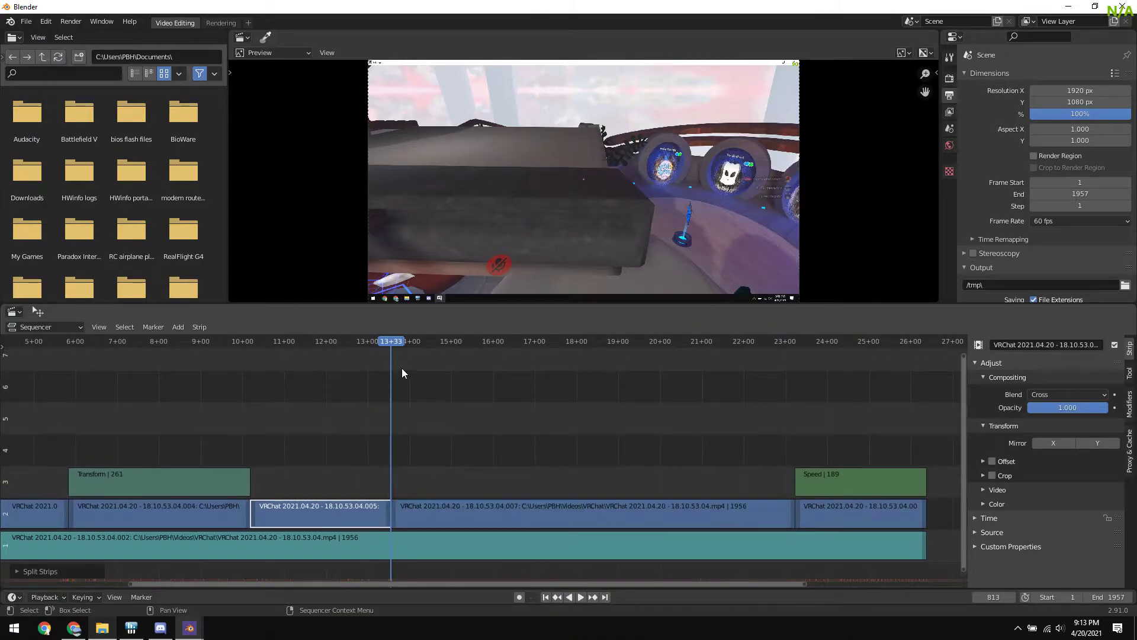
click(430, 513)
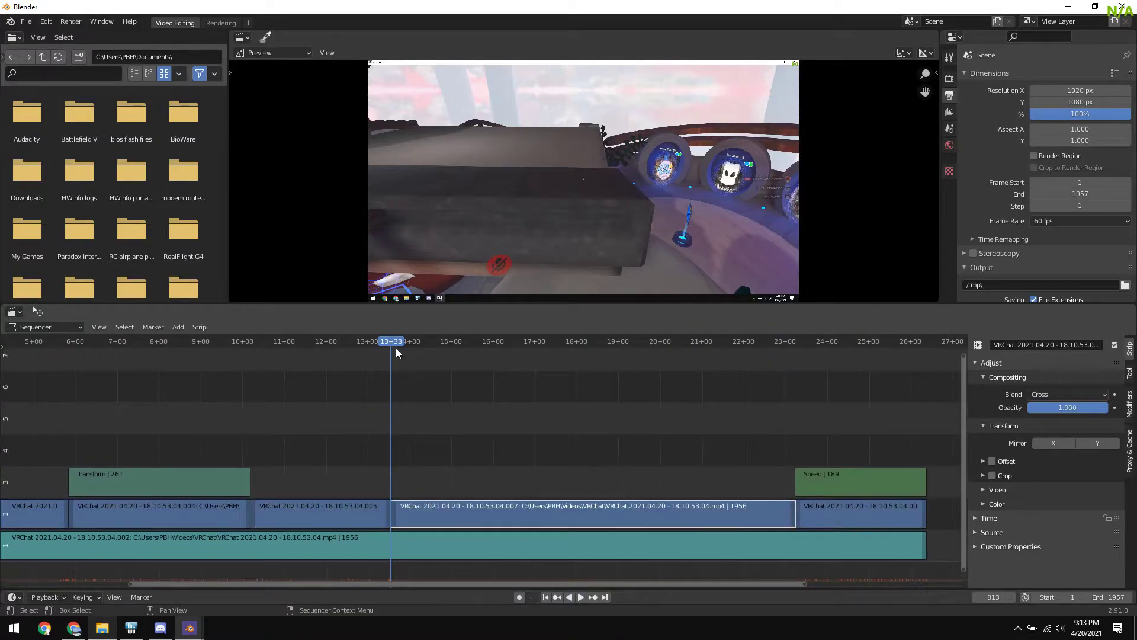
Split the selected video piece at frame 981 and select the part before the cut
drag(434, 375, 507, 449)
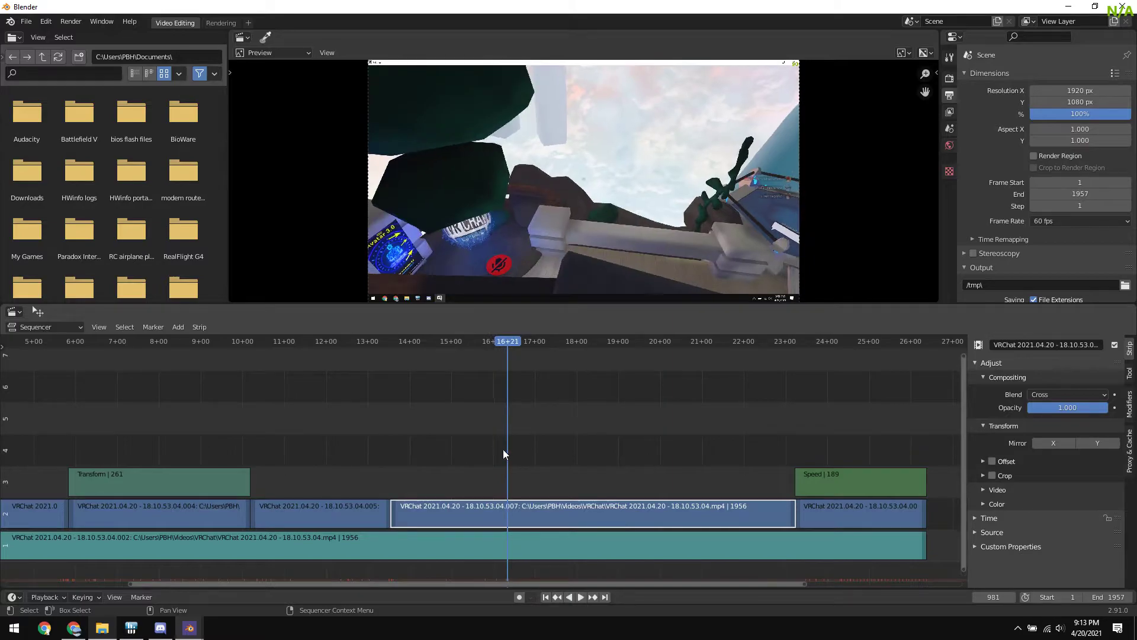
key(k)
click(498, 398)
click(460, 508)
scroll(396, 486, up, 16)
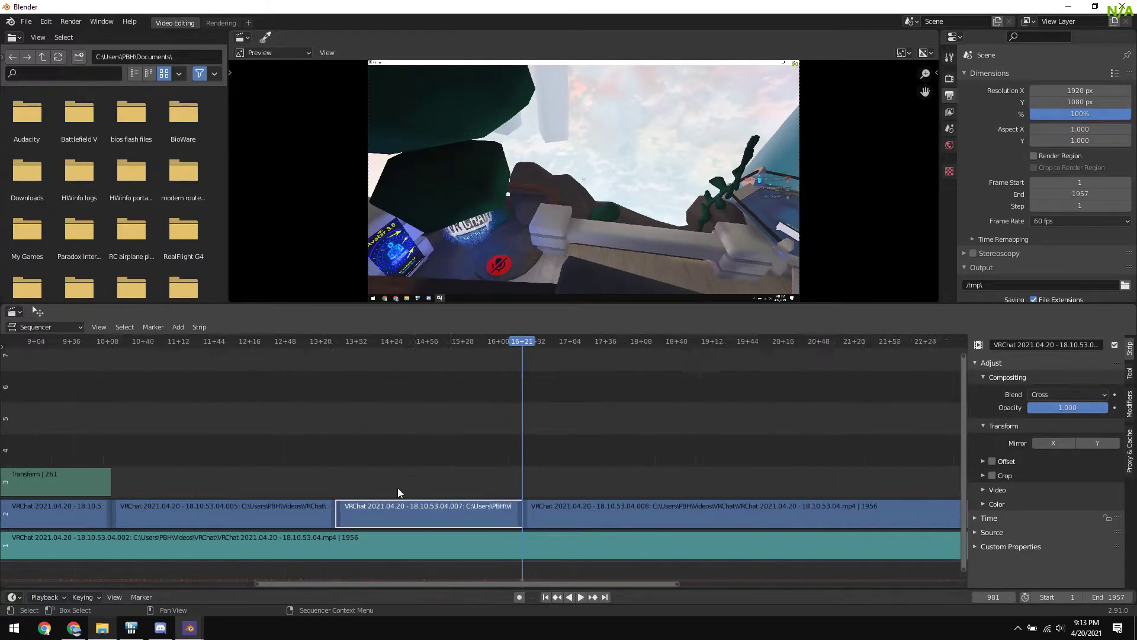
Place the playhead at frame 835 and add a Transform effect strip to the video piece between frames 813 and 981
drag(564, 341, 212, 439)
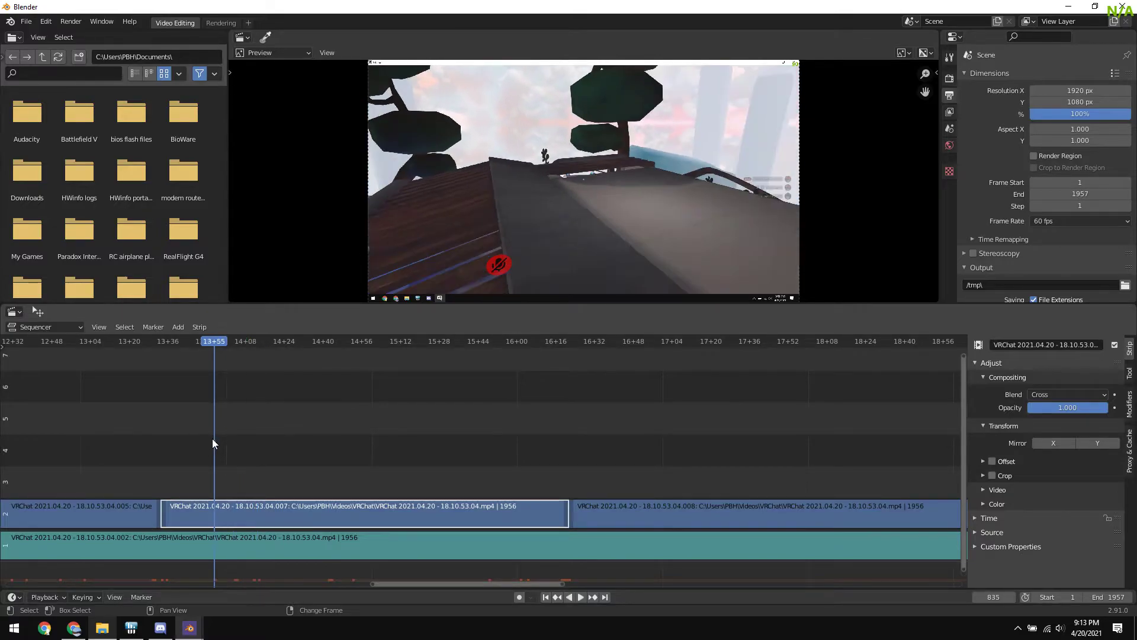
key(shift+a)
mouse_move(212, 439)
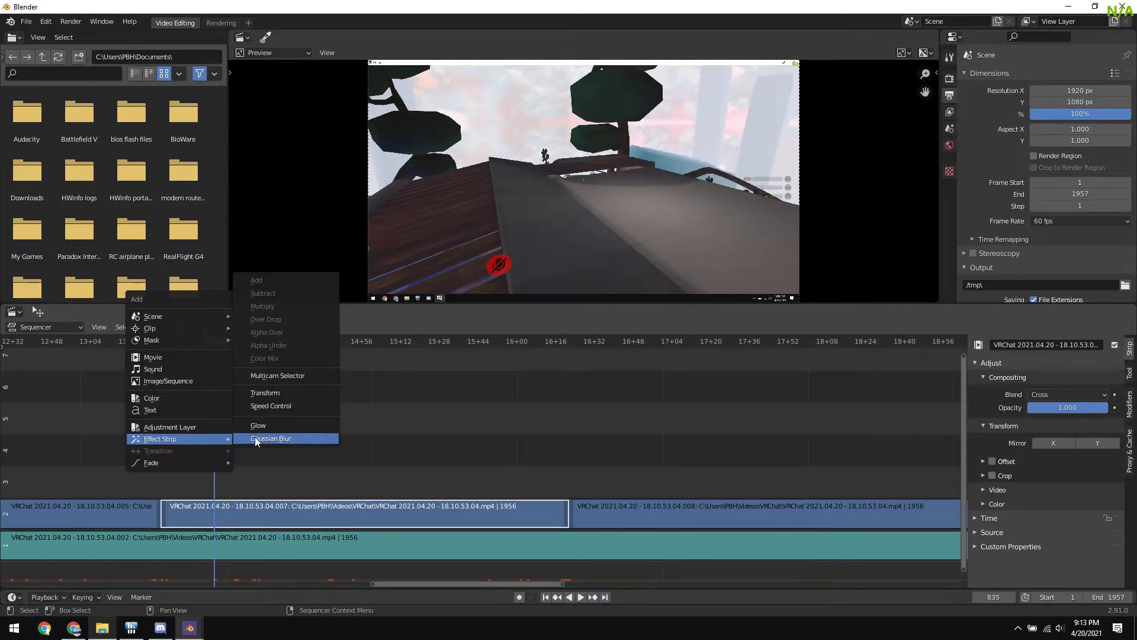
click(275, 394)
middle_drag(246, 475, 397, 488)
scroll(520, 472, up, 5)
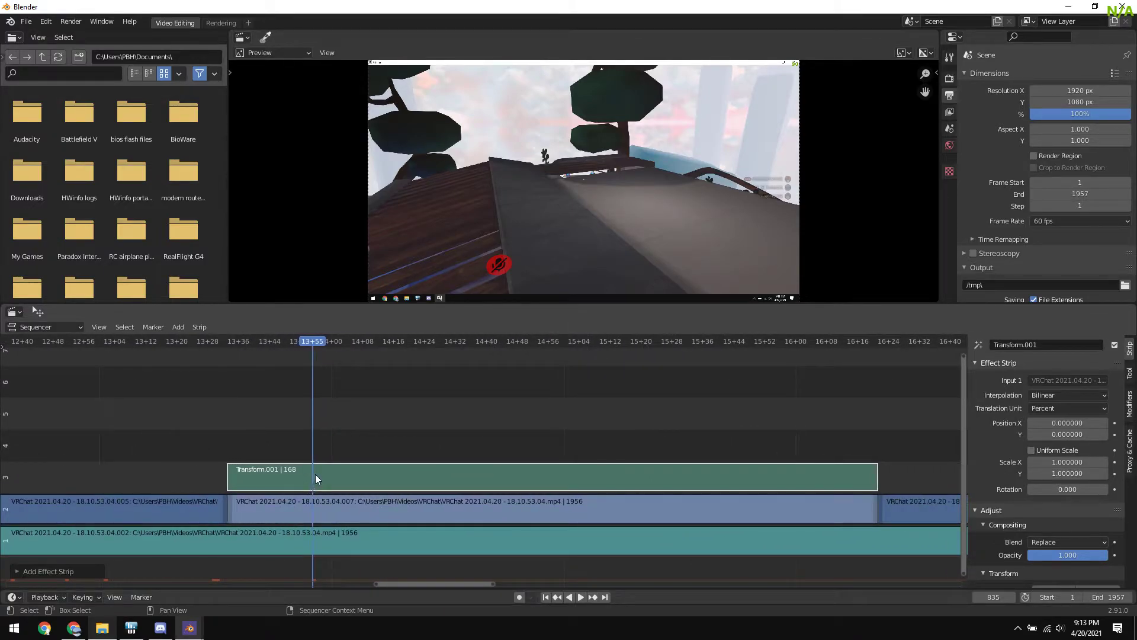
Delete the new Transform strip and import VRChat 2021.04.20 - 18.11.41.05.mp4 from the VRChat videos folder at frame 835, above the existing strips
key(Delete)
click(106, 629)
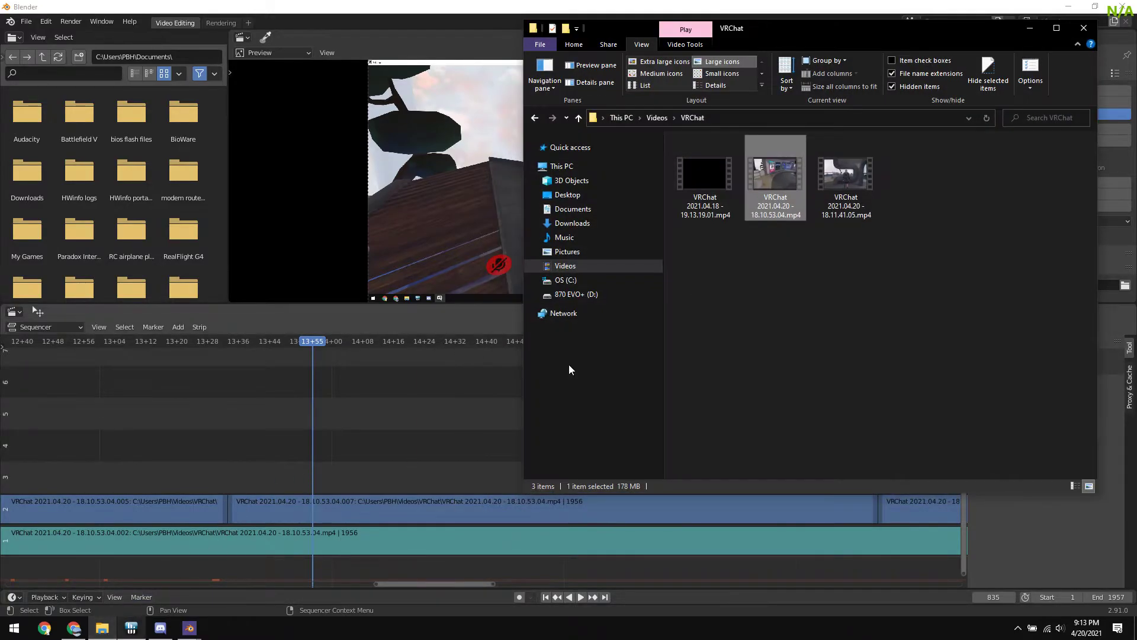
drag(853, 178, 320, 435)
click(1029, 28)
key(Home)
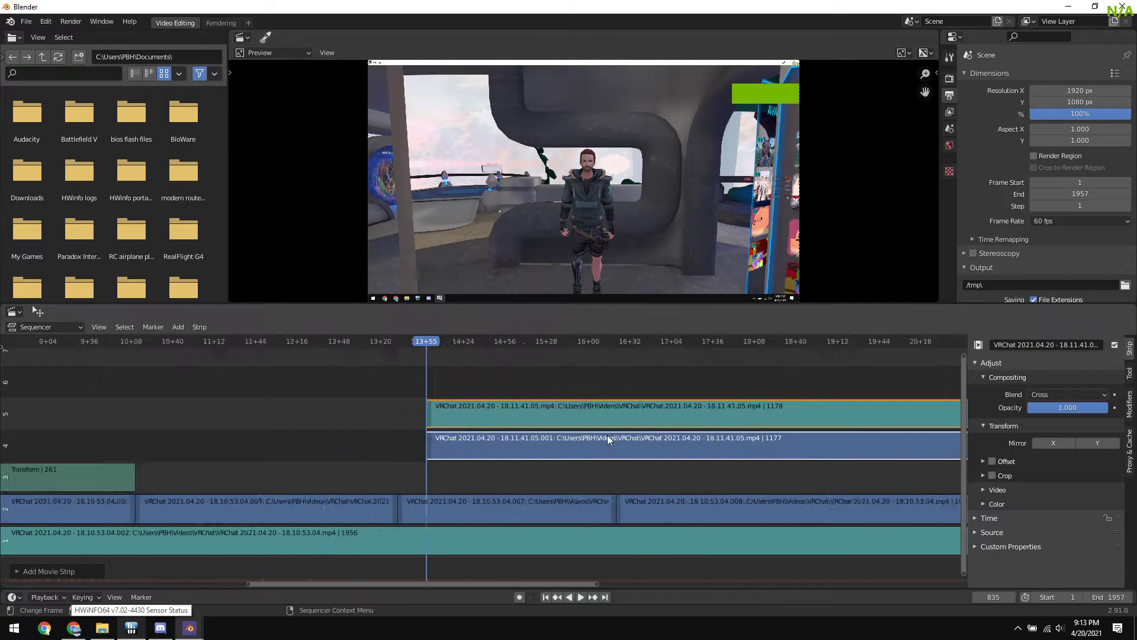
click(421, 420)
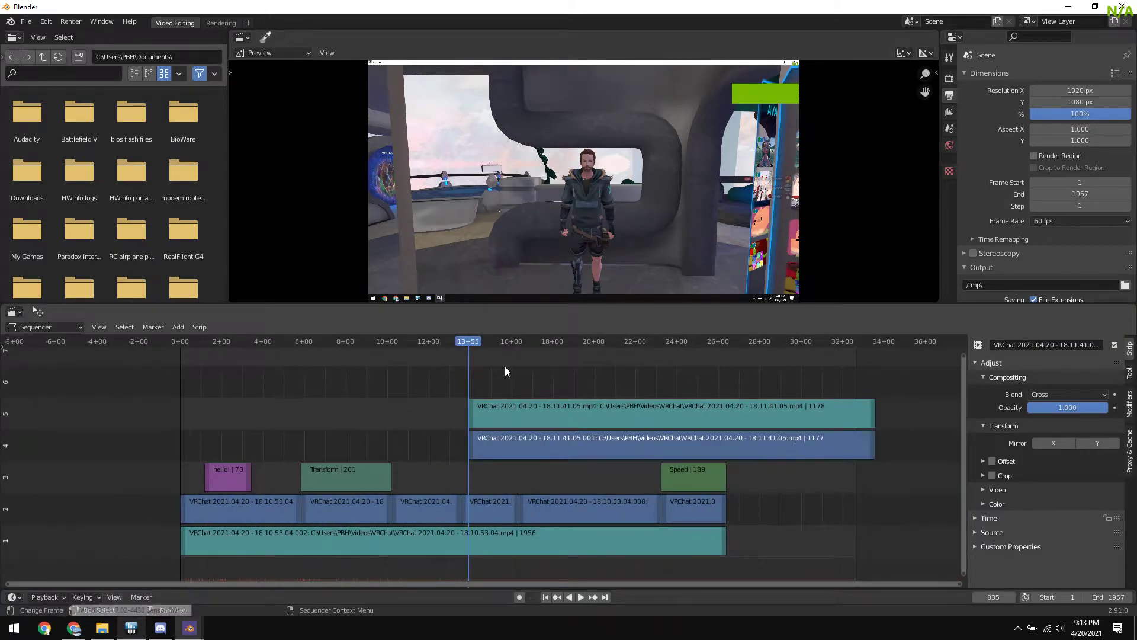
Play the sequence from frame 776 through the beginning of the newly imported clip
drag(468, 339, 447, 347)
key(space)
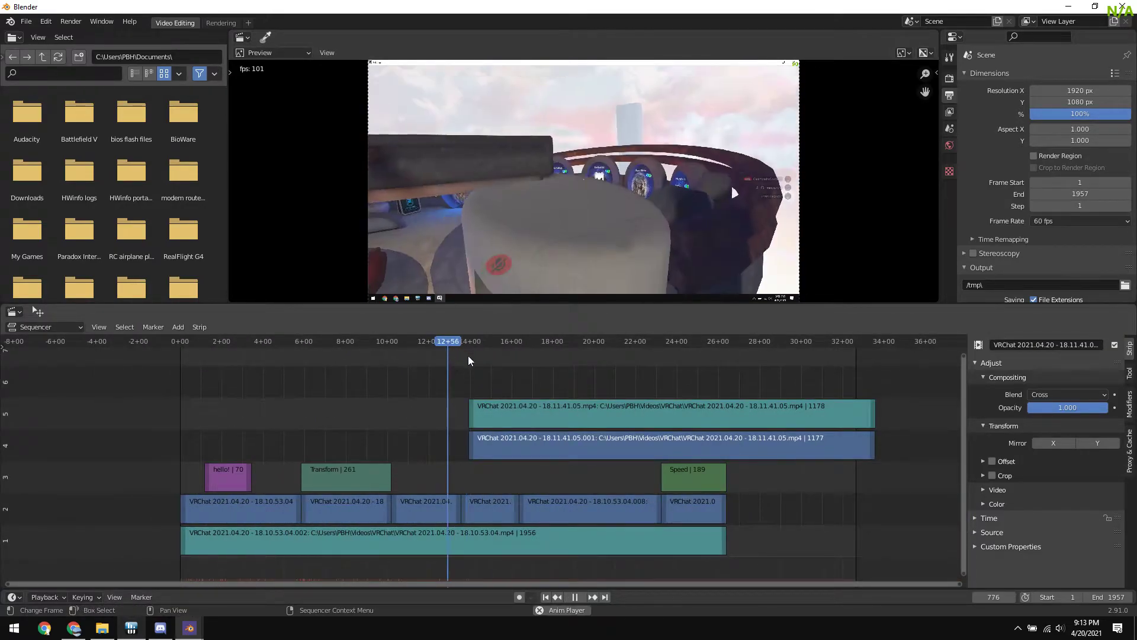
key(space)
Delete the sound strip that belongs to the newly imported clip
click(533, 446)
click(599, 417)
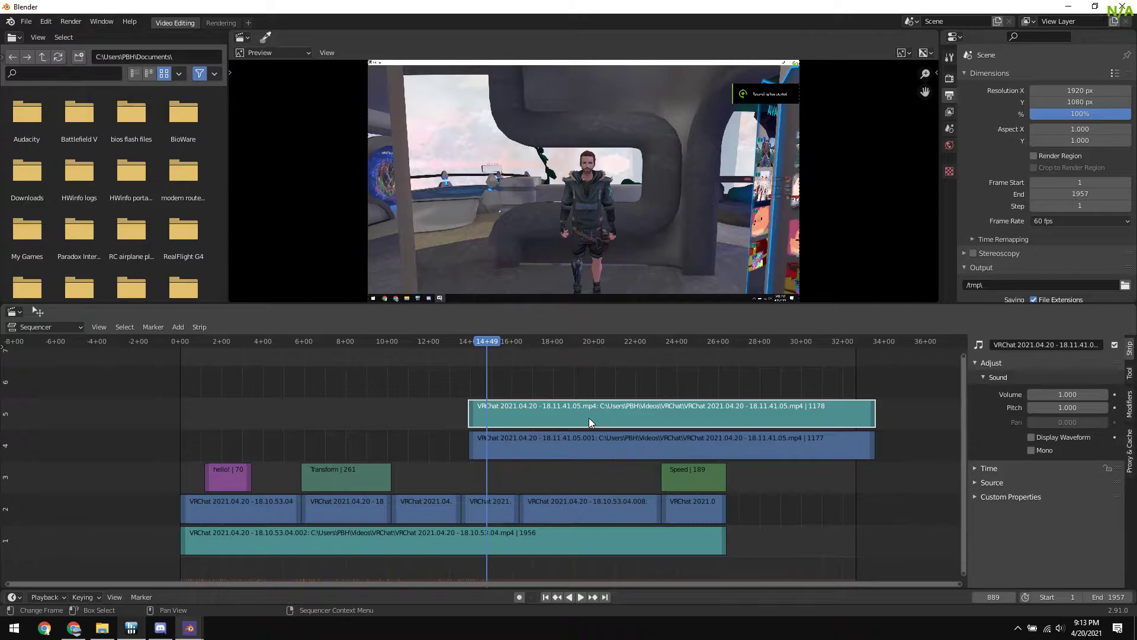
key(Delete)
Shorten the imported clip from its end to about 143 frames and move it down to channel 3 above the section between frames 813 and 981
click(858, 447)
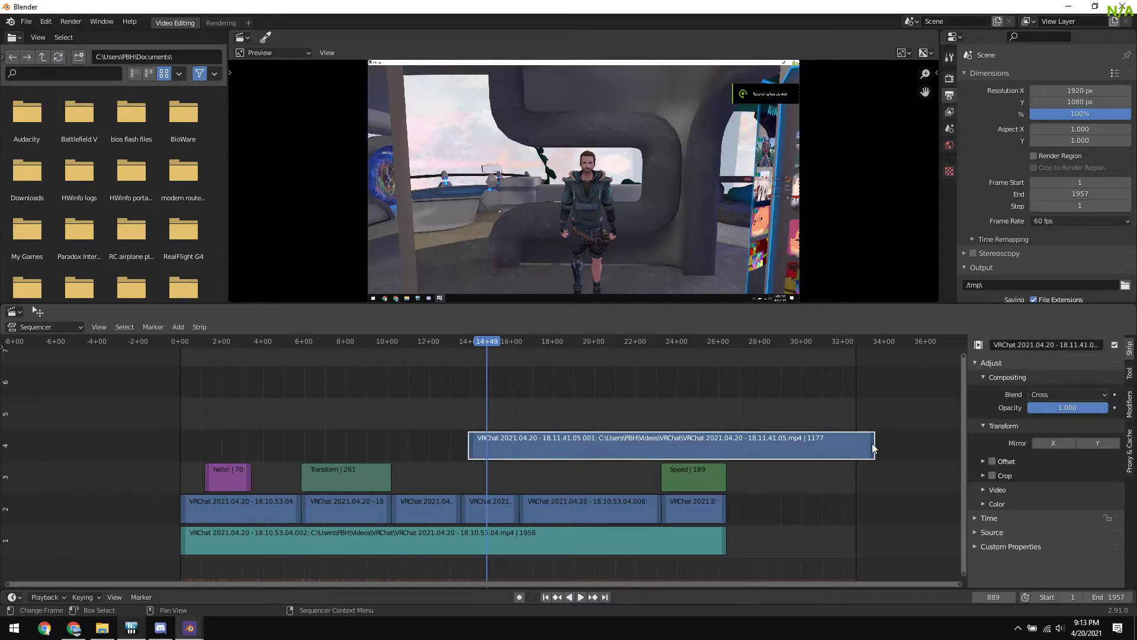
drag(872, 443, 516, 445)
scroll(493, 449, up, 1)
scroll(516, 443, up, 5)
key(g)
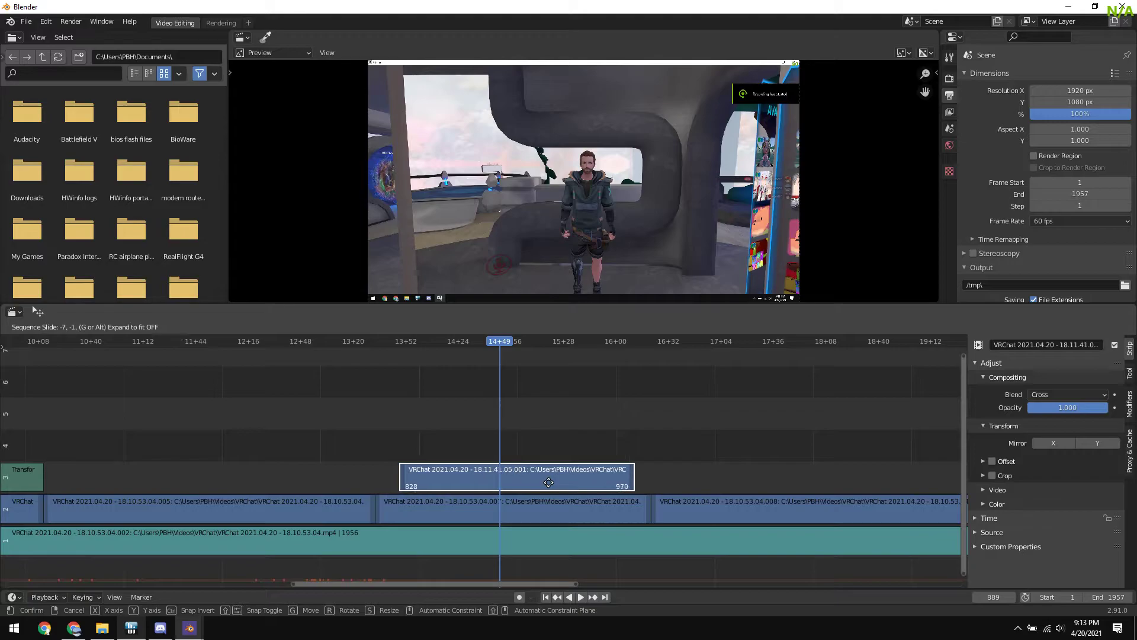
click(496, 478)
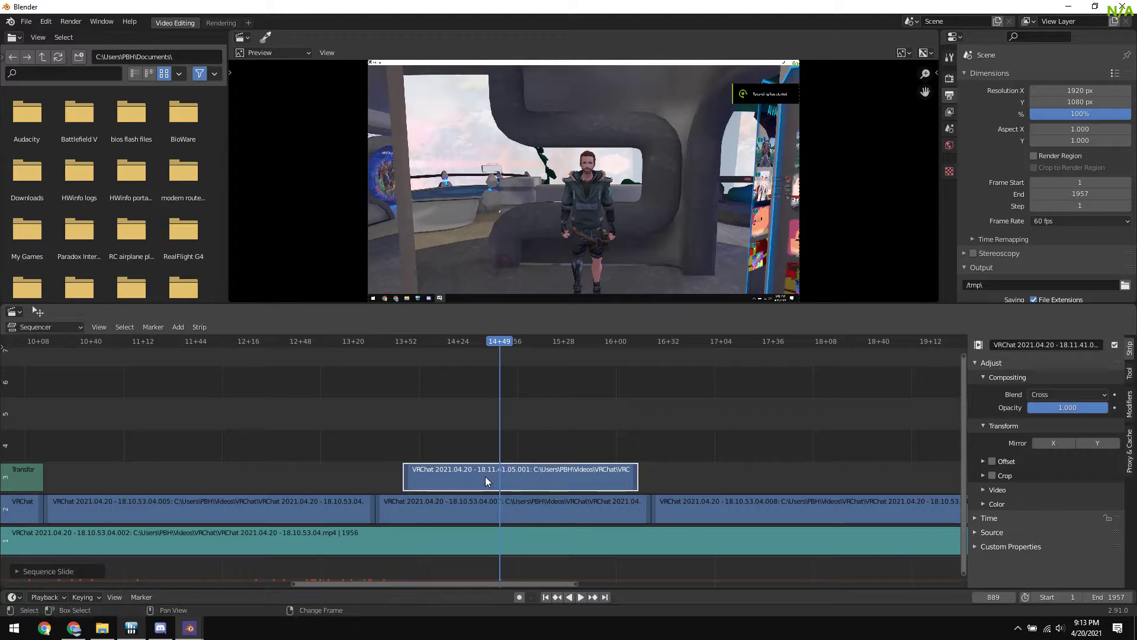
Add a Transform effect strip to the shortened clip and set the effect's blend mode to Alpha Over
key(shift+a)
mouse_move(485, 478)
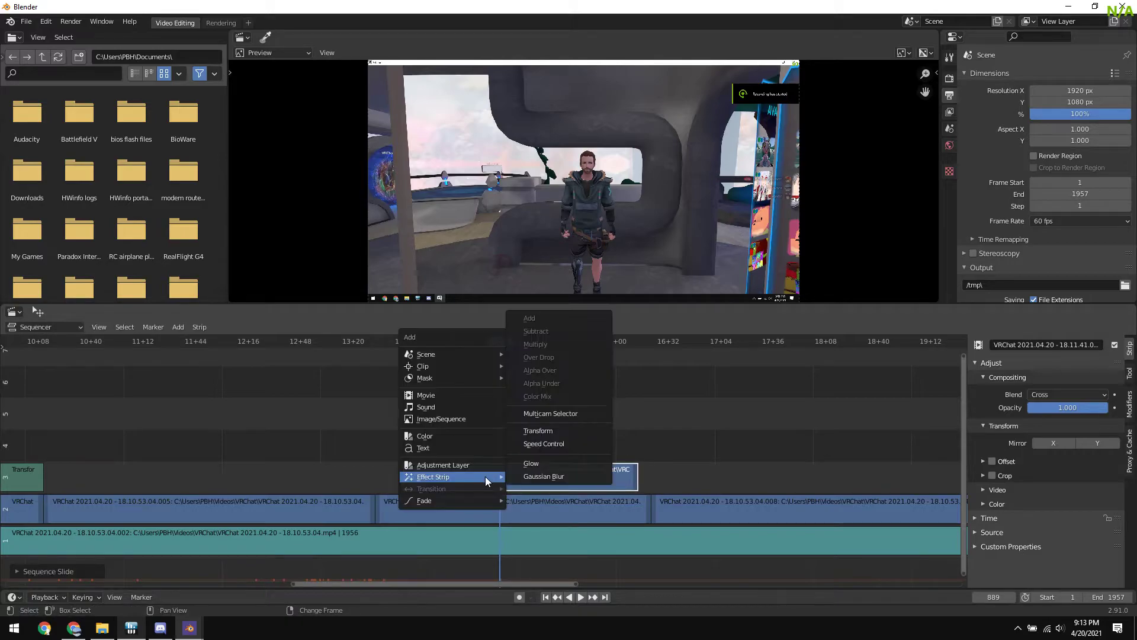
click(562, 431)
scroll(527, 444, up, 4)
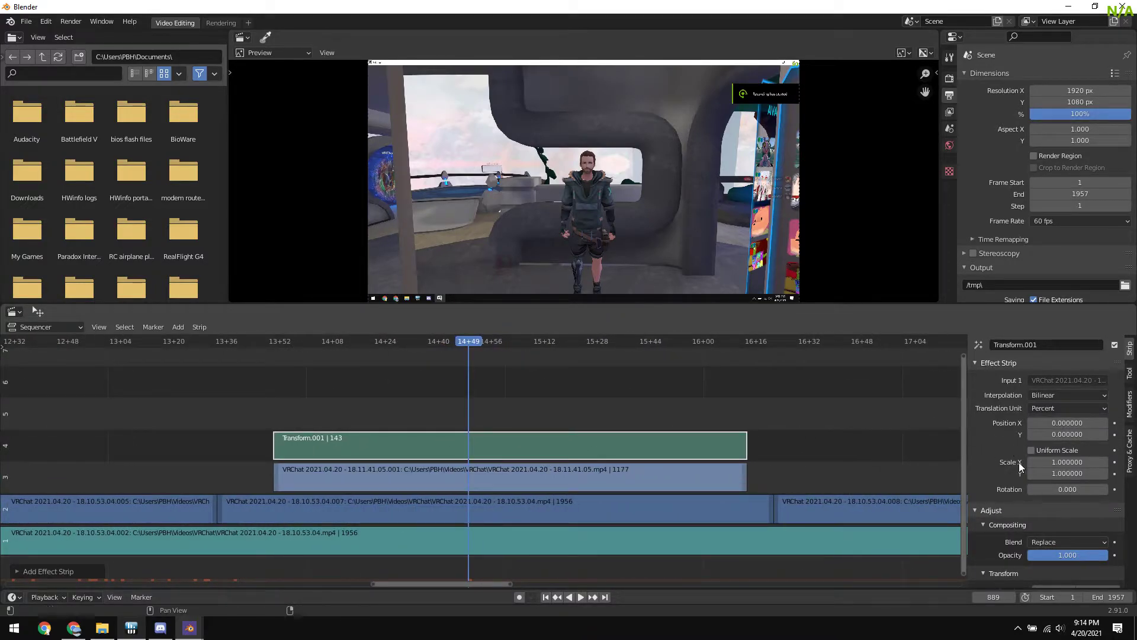
click(1052, 542)
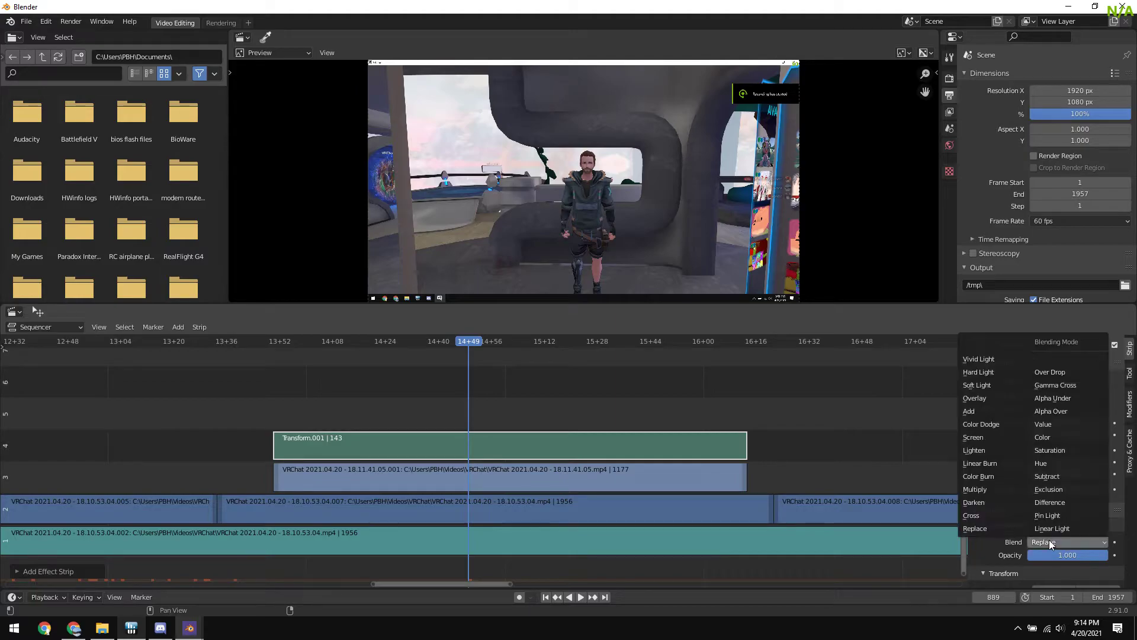
click(1070, 410)
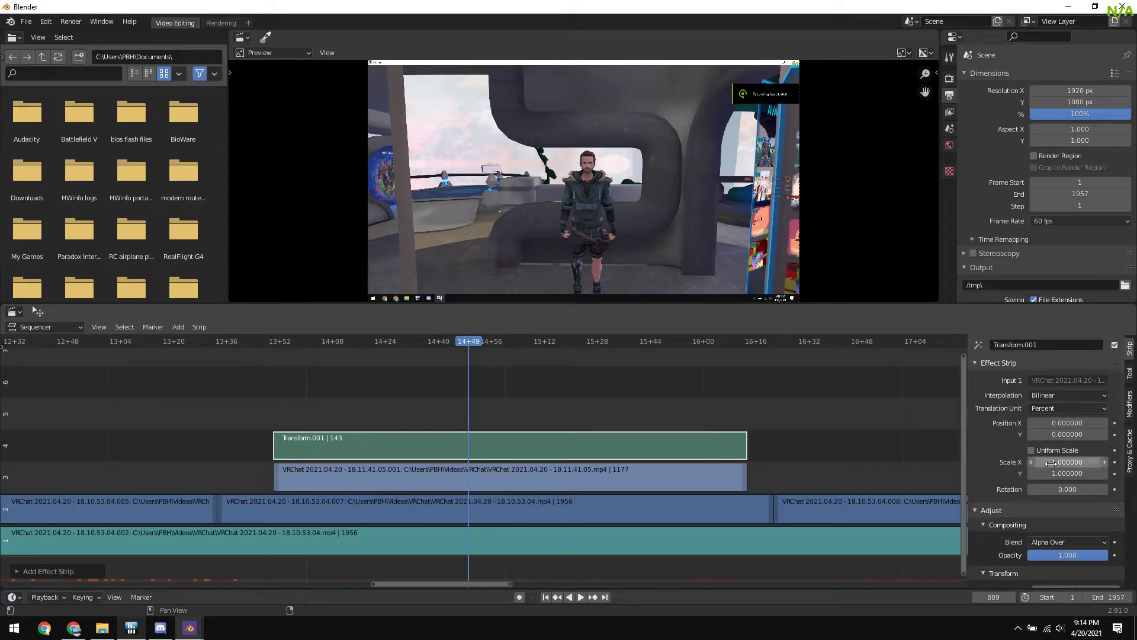
Set the effect's X and Y scale to 0.25 and its position to X 36.66 and Y 36.84
double_click(1073, 478)
text(0)
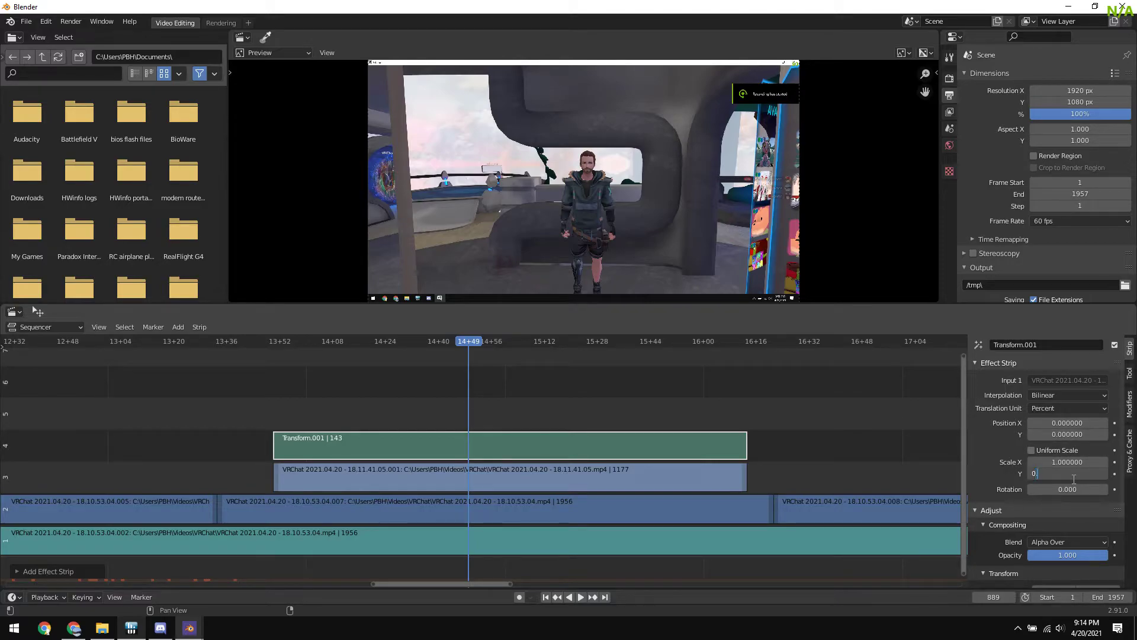
key(Return)
double_click(1066, 465)
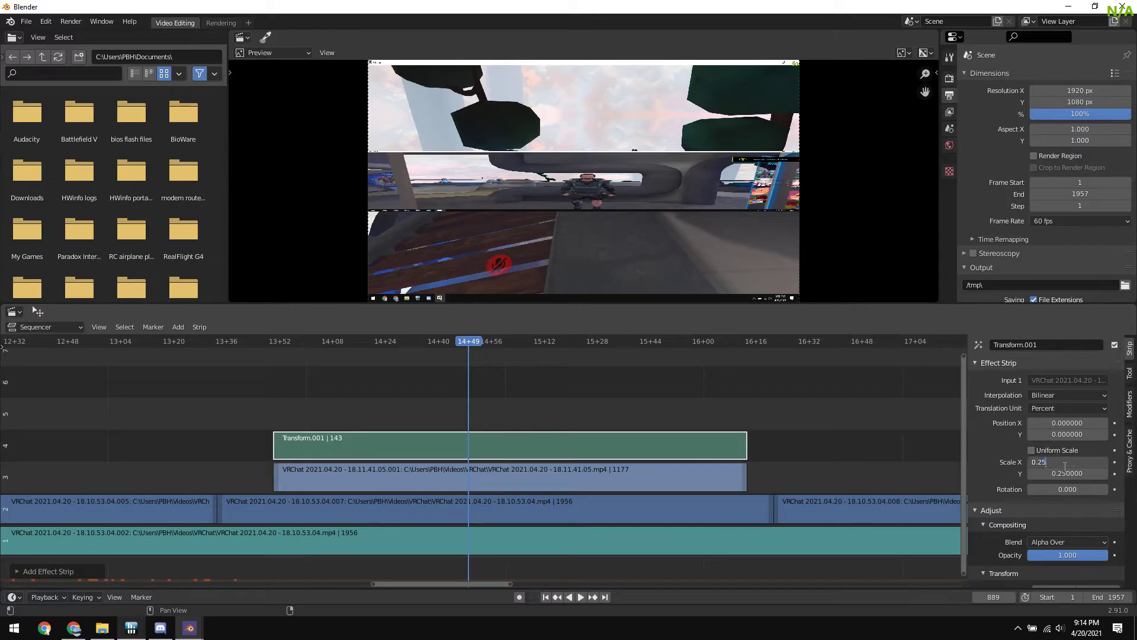
key(Return)
drag(1067, 434, 1102, 422)
Play the sequence from before the small overlay clip until past its end to check the picture-in-picture
scroll(510, 411, down, 7)
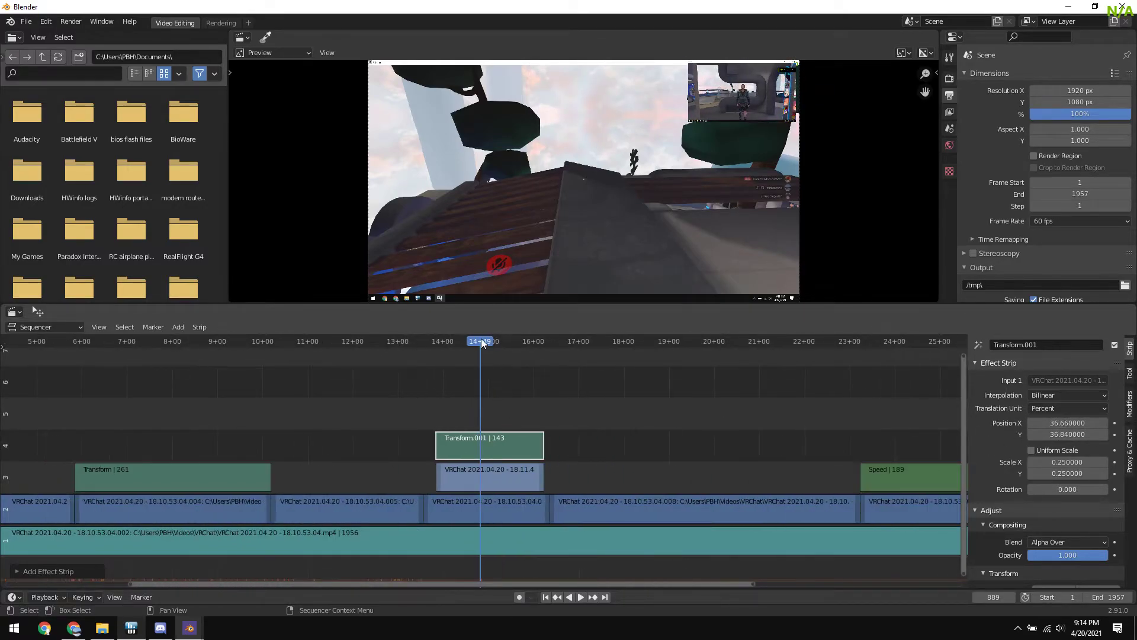
click(387, 368)
key(space)
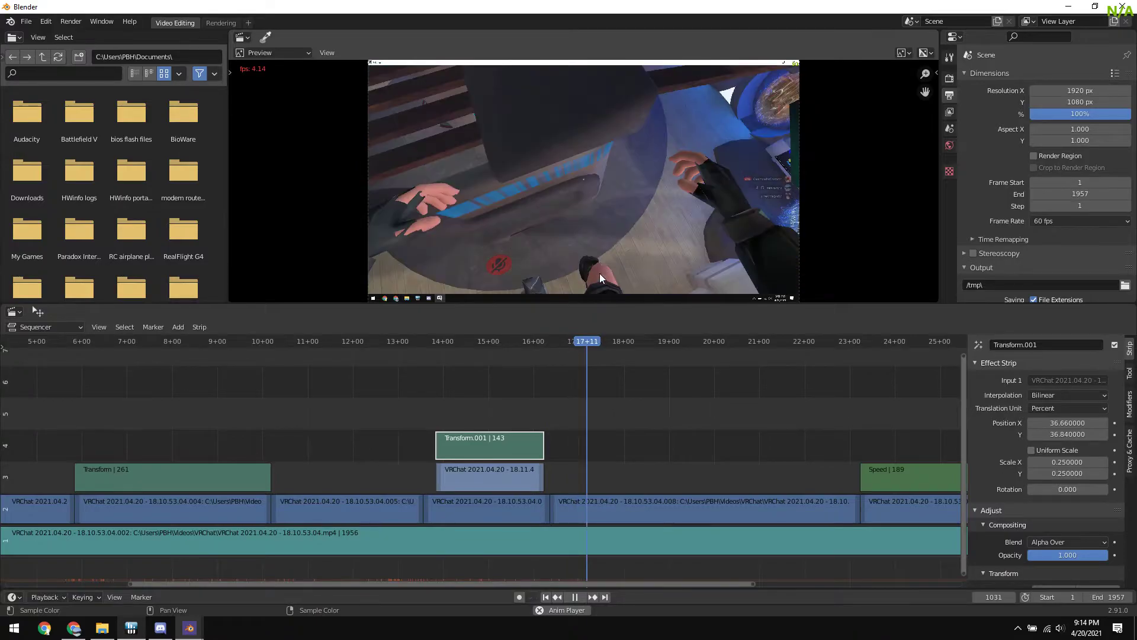
key(space)
key(Home)
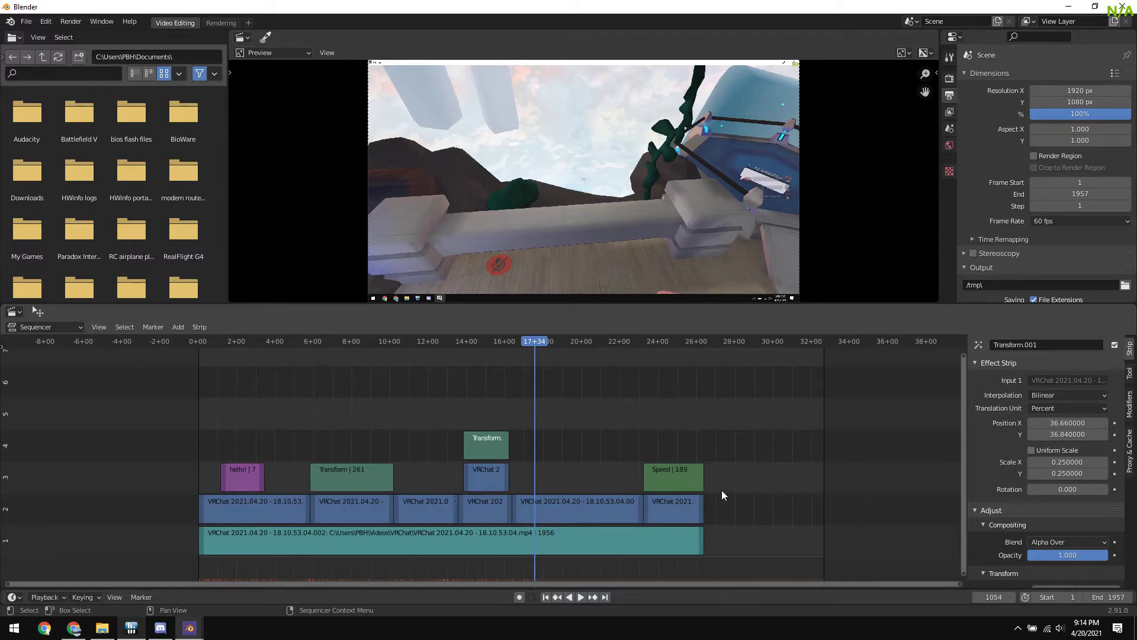
Set the output file format to FFmpeg video and the output path to the saves folder inside "blender video editing"
scroll(1090, 157, down, 5)
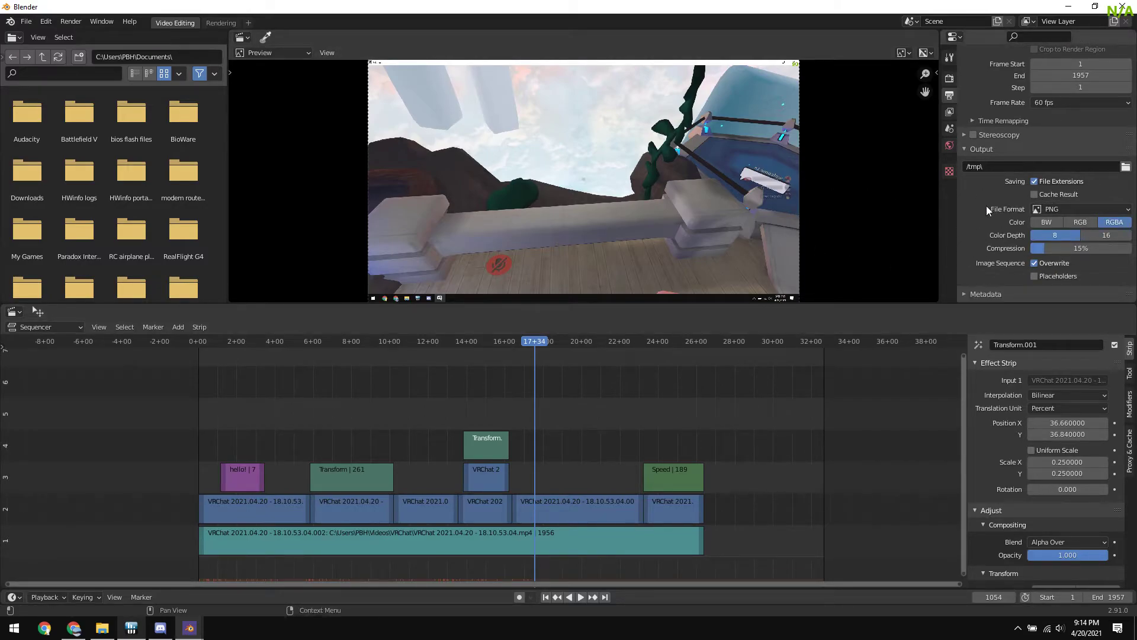
click(1050, 209)
click(1109, 274)
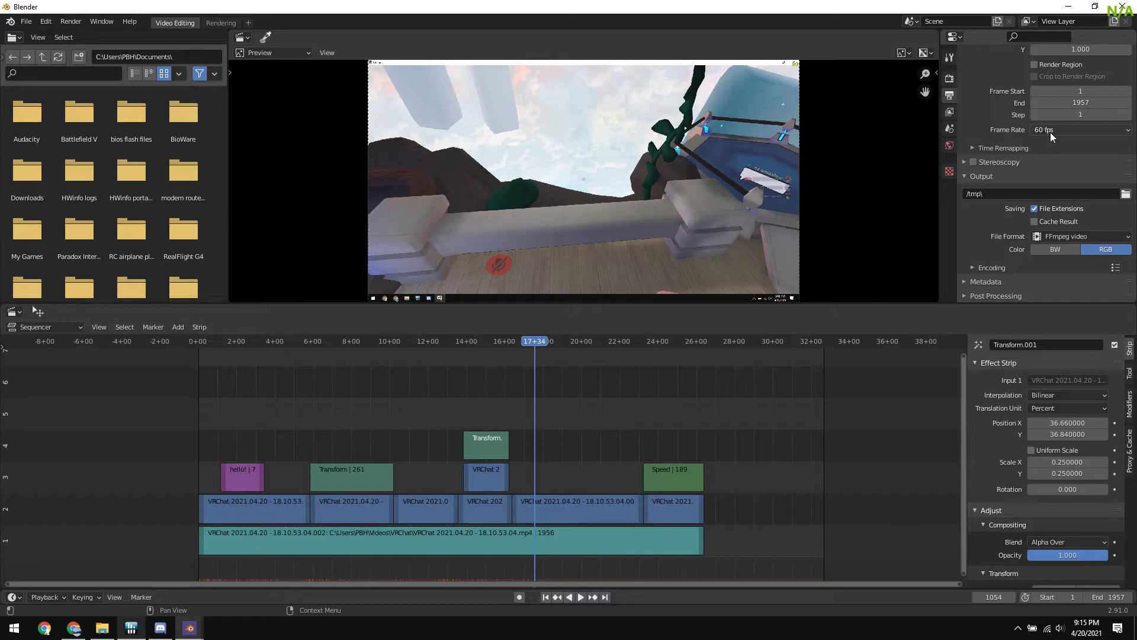
click(1125, 195)
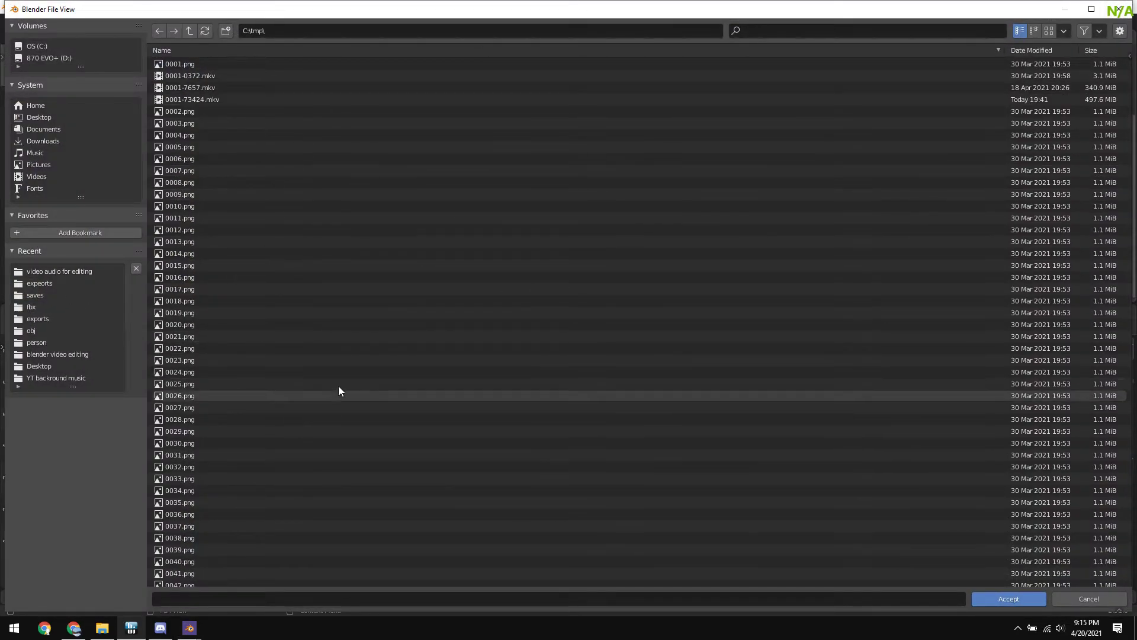
click(76, 355)
click(194, 75)
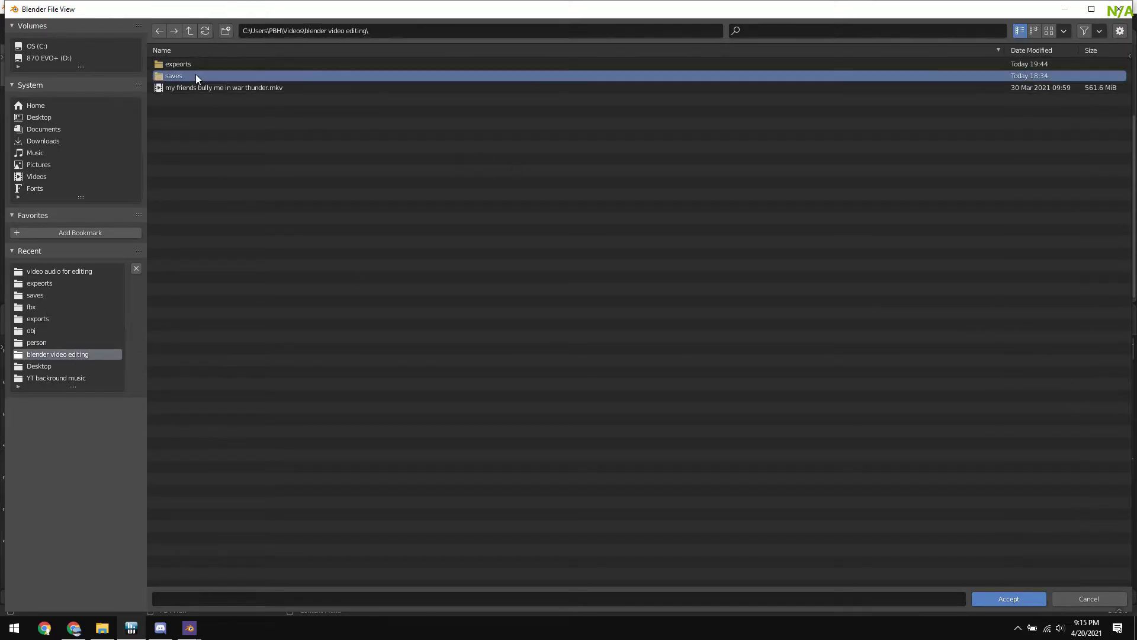
click(1012, 598)
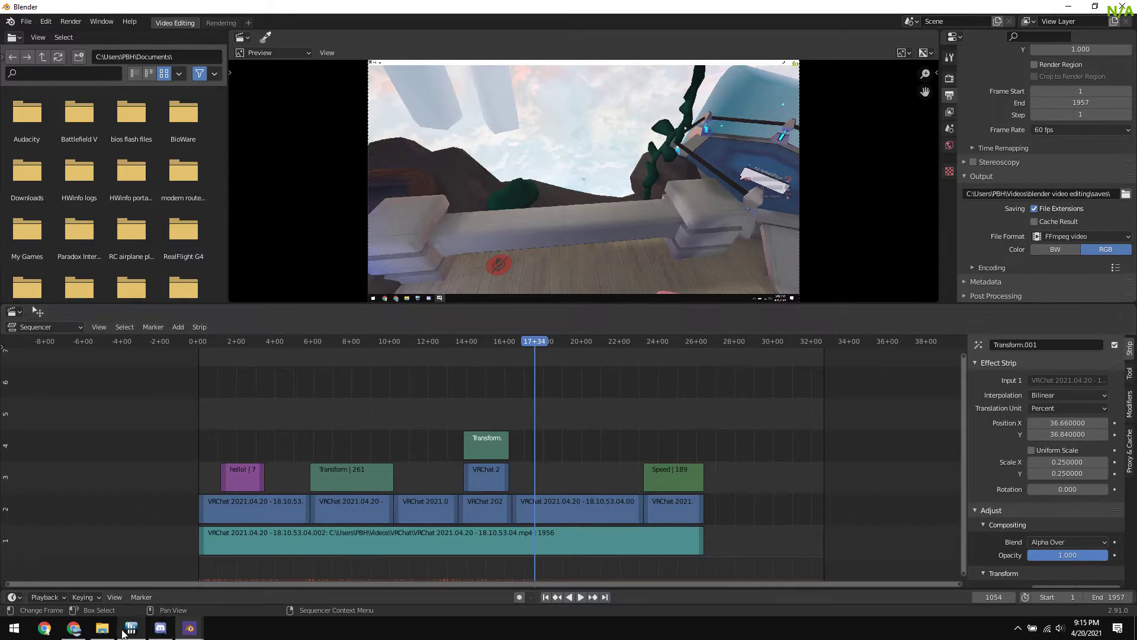
Import Calvin Harris - josh pan.mp3 from the "YT backround music" folder into the sequencer as a sound strip
click(102, 628)
click(566, 237)
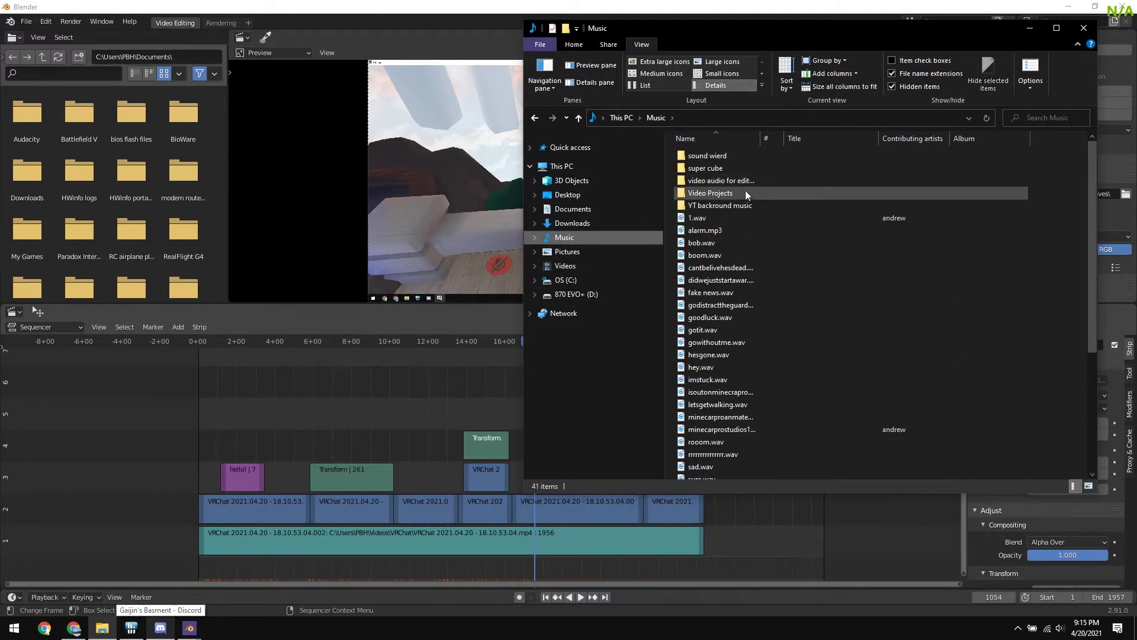
double_click(724, 205)
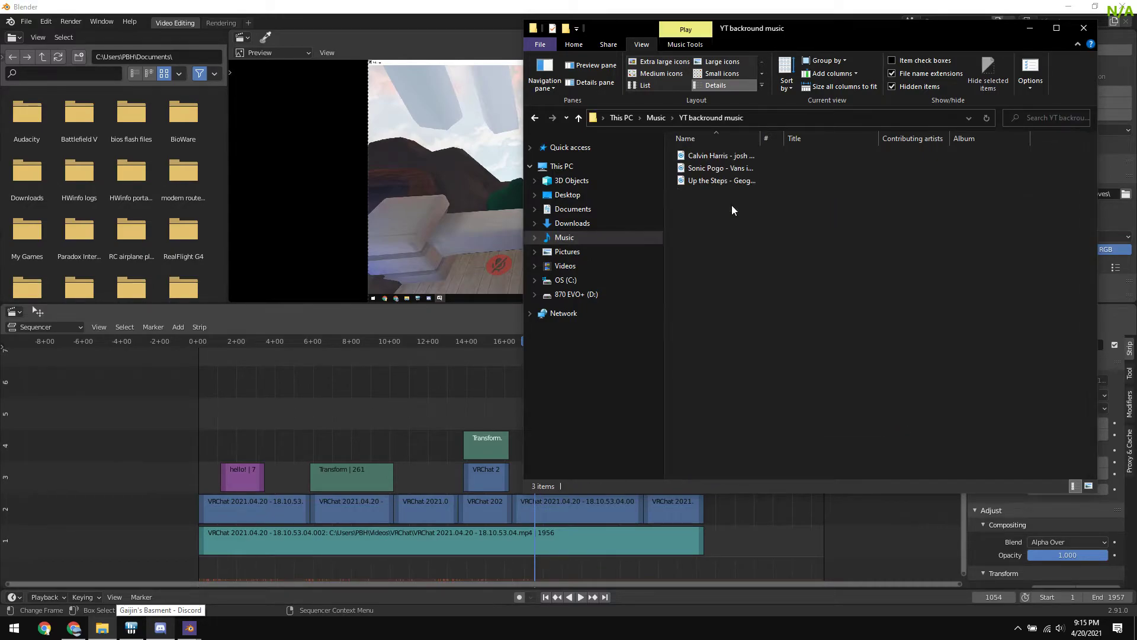
drag(770, 158, 286, 402)
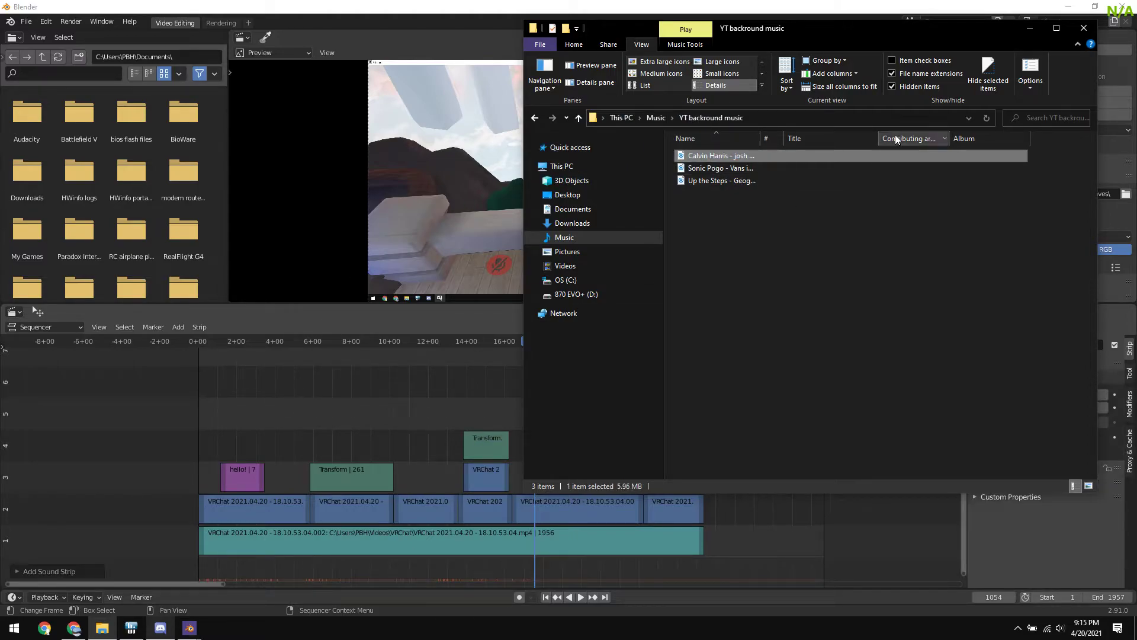
click(1029, 28)
Move all the existing strips up one channel and place the music strip in channel 1, aligned with the start of the video
drag(631, 443, 626, 384)
drag(101, 392, 729, 568)
drag(575, 527, 565, 500)
click(690, 387)
mouse_move(730, 358)
mouse_down()
mouse_move(721, 455)
mouse_move(498, 538)
mouse_move(417, 511)
mouse_move(404, 537)
mouse_up()
click(403, 537)
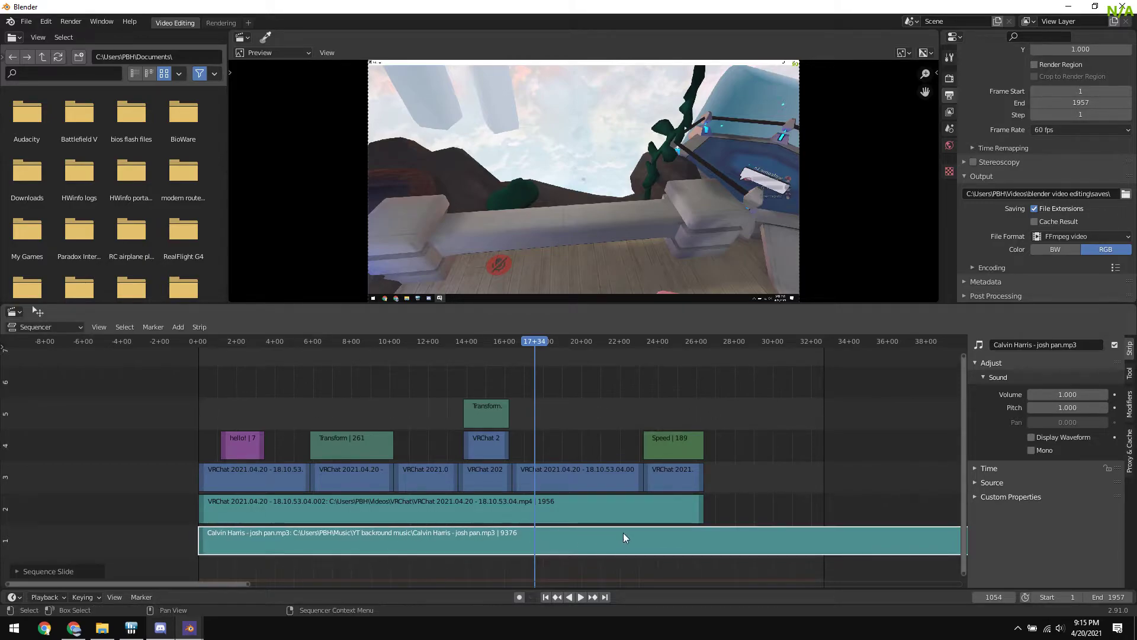
Roughly shorten the music strip by pulling its end back to about frame 1598, near the end of the video
scroll(373, 437, down, 5)
scroll(249, 515, down, 8)
middle_drag(482, 542, 288, 537)
scroll(289, 537, down, 1)
drag(803, 540, 237, 538)
scroll(212, 538, up, 10)
middle_drag(211, 538, 748, 527)
scroll(441, 529, up, 10)
middle_drag(442, 524, 533, 521)
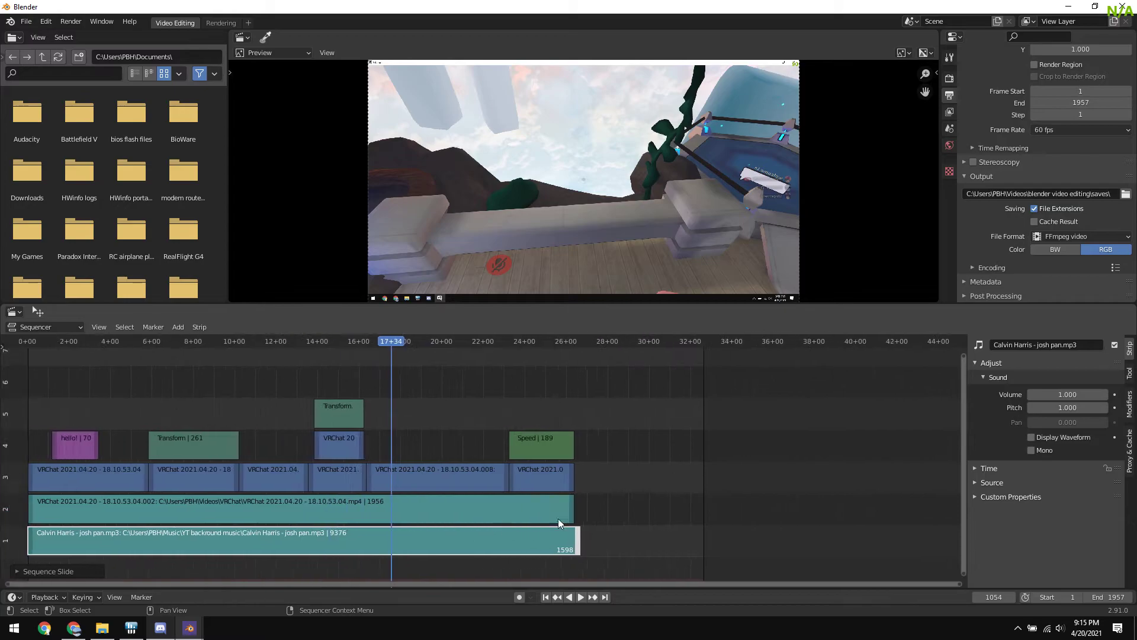
Fine-trim the music strip's end to frame 1581, flush with the end of the video strips
scroll(670, 528, up, 18)
middle_drag(877, 542, 558, 545)
drag(558, 550, 529, 545)
scroll(557, 525, up, 5)
scroll(556, 521, up, 20)
middle_drag(823, 522, 278, 487)
middle_drag(781, 529, 432, 529)
scroll(432, 533, up, 4)
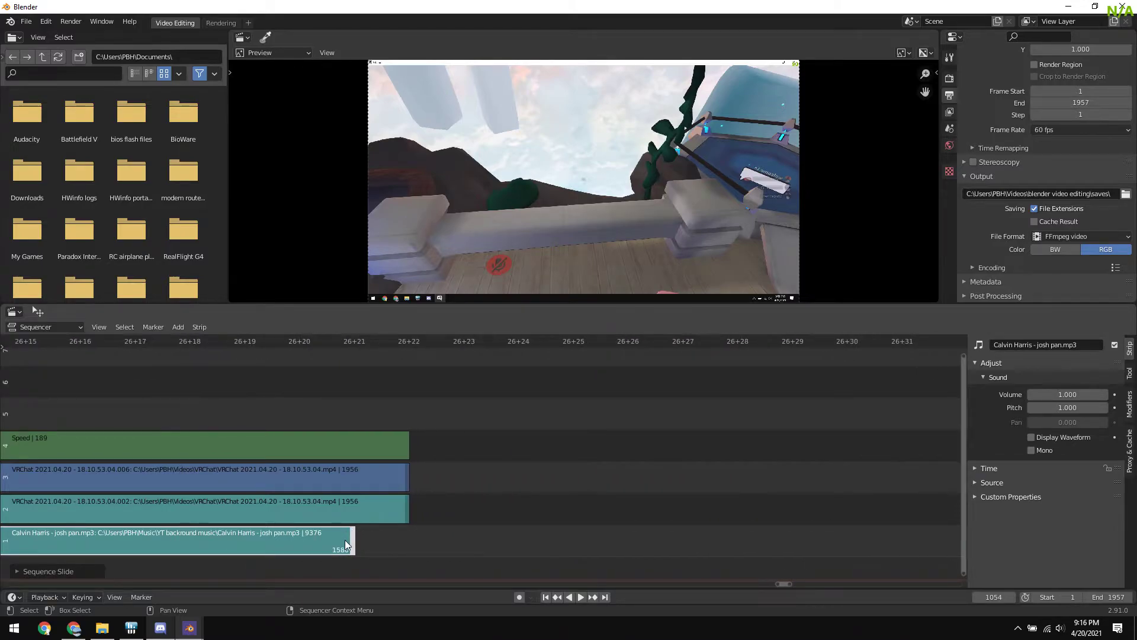
drag(362, 543, 408, 543)
Return the playhead to frame 0 at the start of the sequence
scroll(374, 539, down, 10)
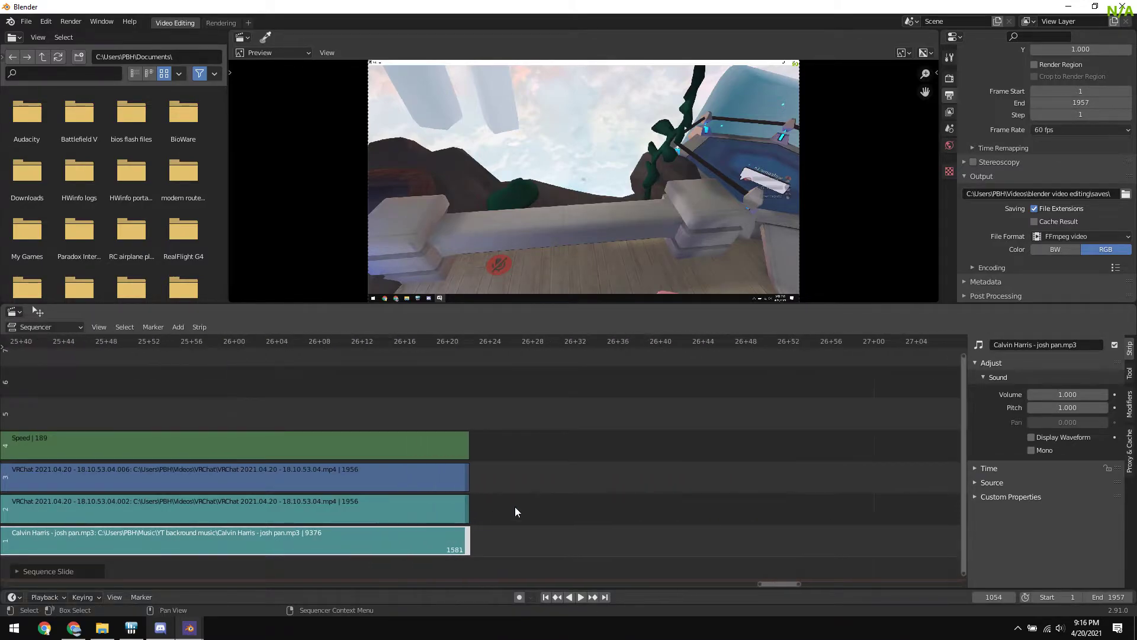
scroll(426, 504, down, 20)
middle_drag(385, 475, 520, 475)
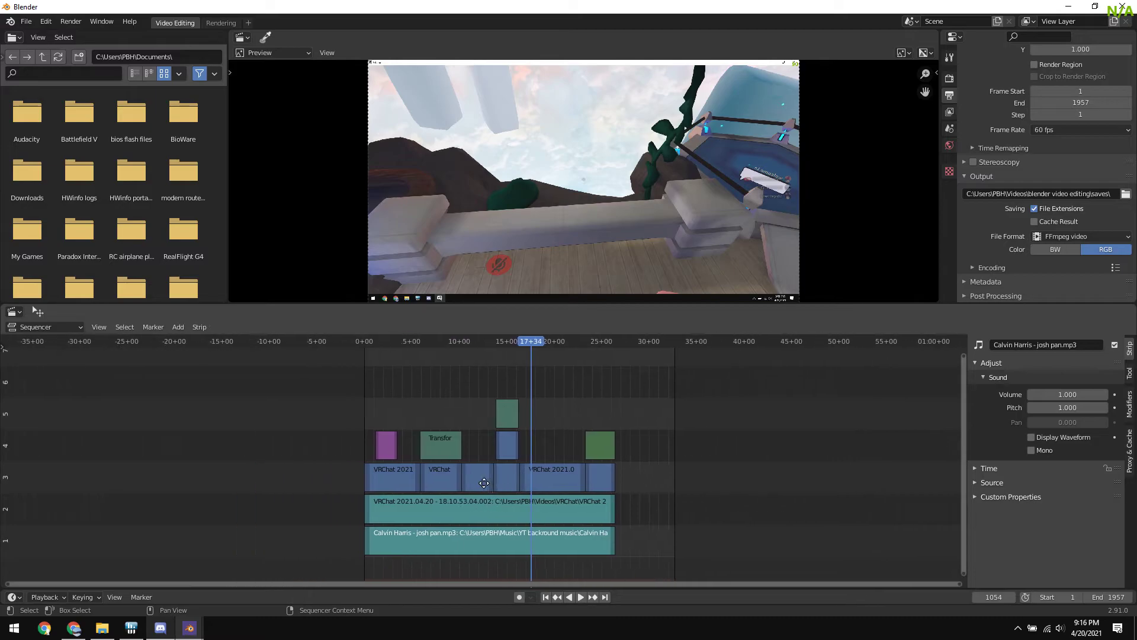
drag(532, 345, 351, 379)
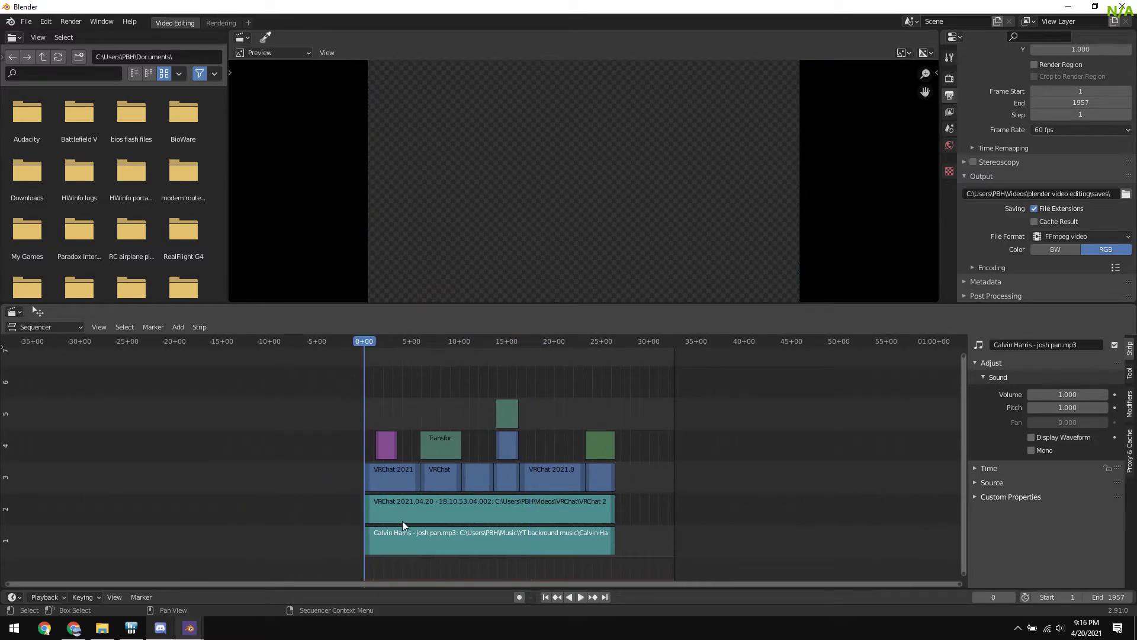
scroll(388, 530, up, 5)
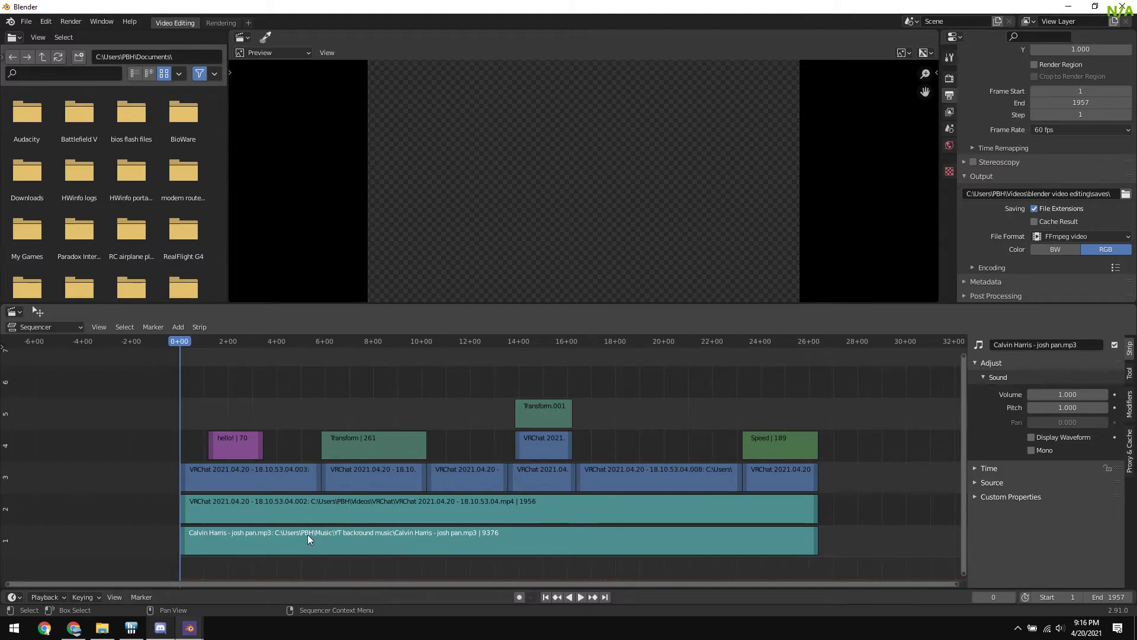
Add a fade in and out to the background music strip in channel 1
right_click(247, 538)
right_click(230, 535)
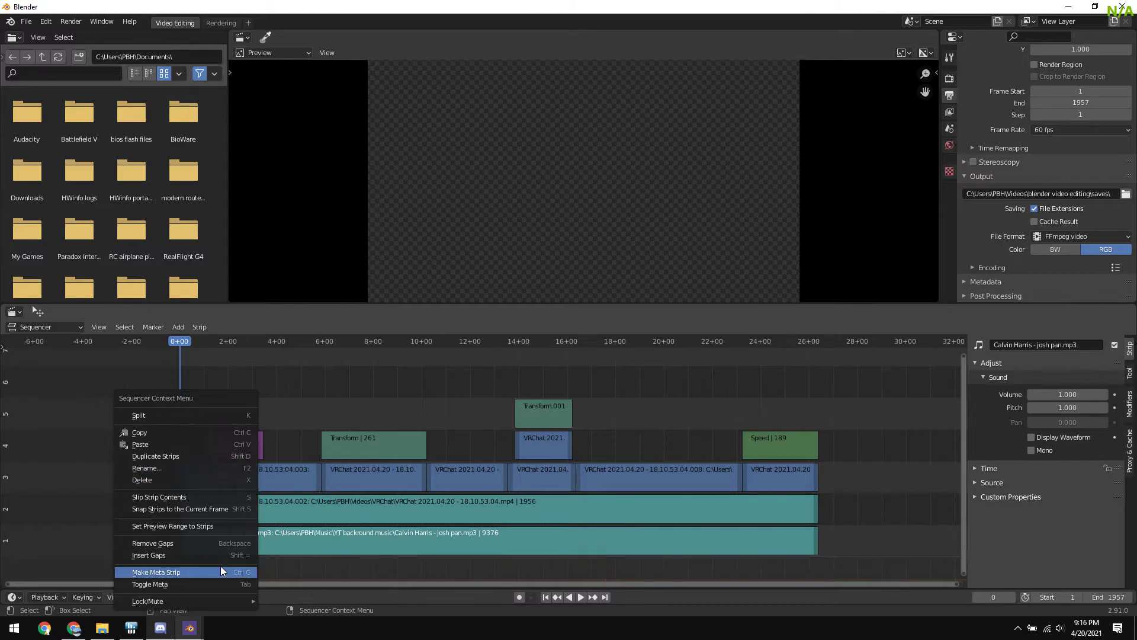
right_click(225, 529)
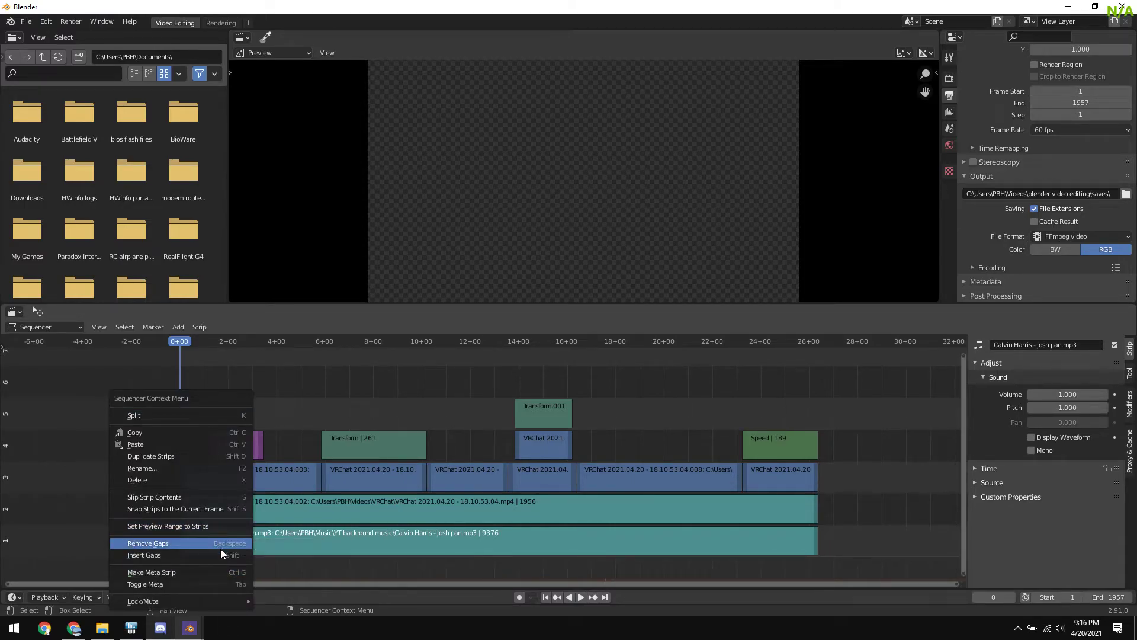
click(250, 542)
right_click(250, 541)
mouse_move(219, 538)
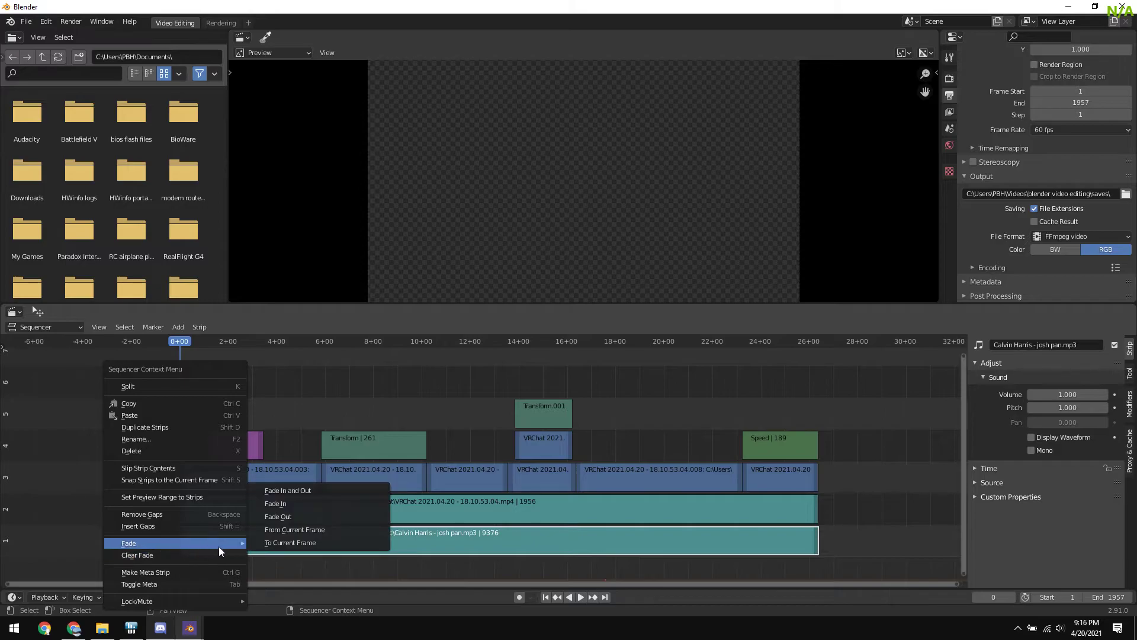
click(325, 493)
scroll(176, 532, up, 3)
scroll(177, 532, up, 2)
middle_drag(177, 532, 644, 538)
scroll(648, 538, up, 8)
scroll(274, 539, up, 2)
middle_drag(231, 540, 428, 543)
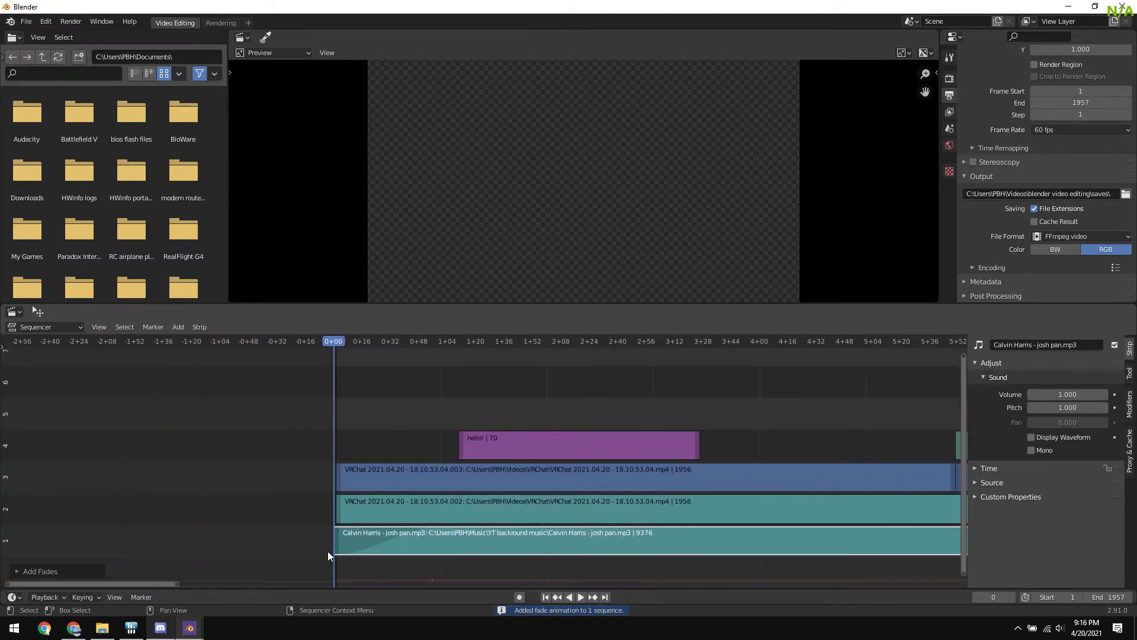
Turn on the waveform display for the music strip
scroll(550, 521, down, 3)
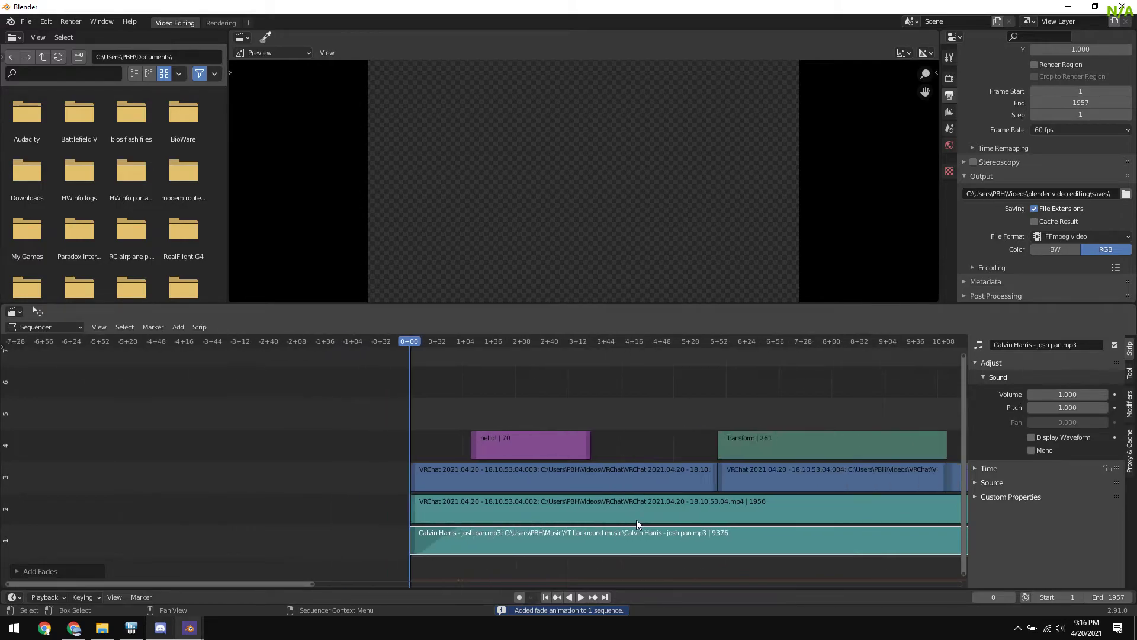
middle_drag(636, 521, 322, 489)
scroll(385, 492, down, 2)
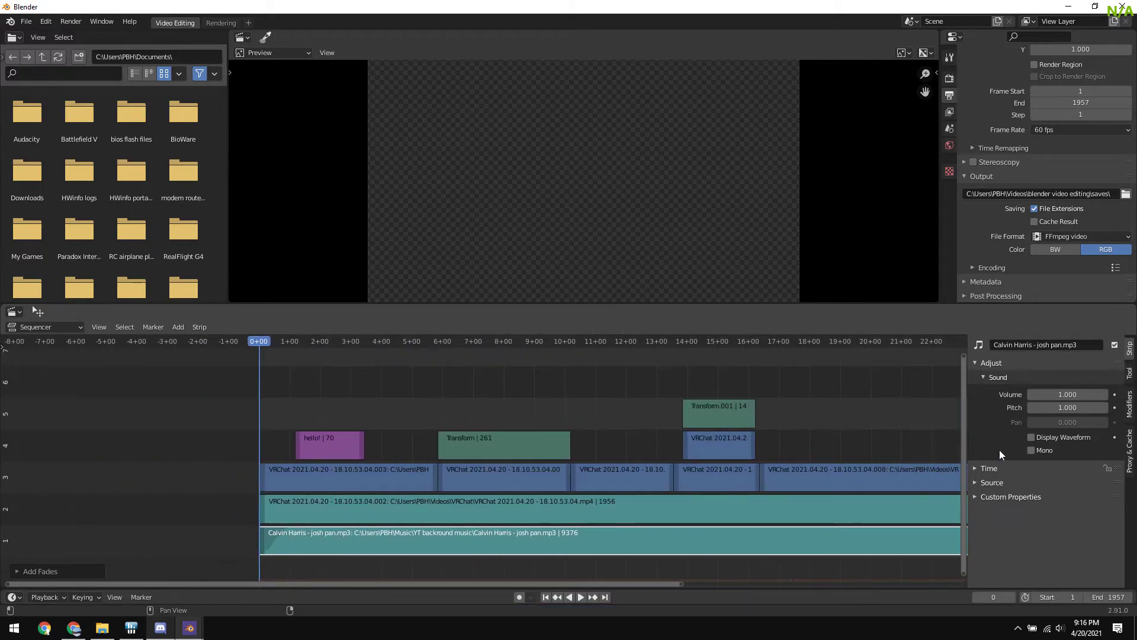
click(1030, 438)
scroll(389, 522, up, 3)
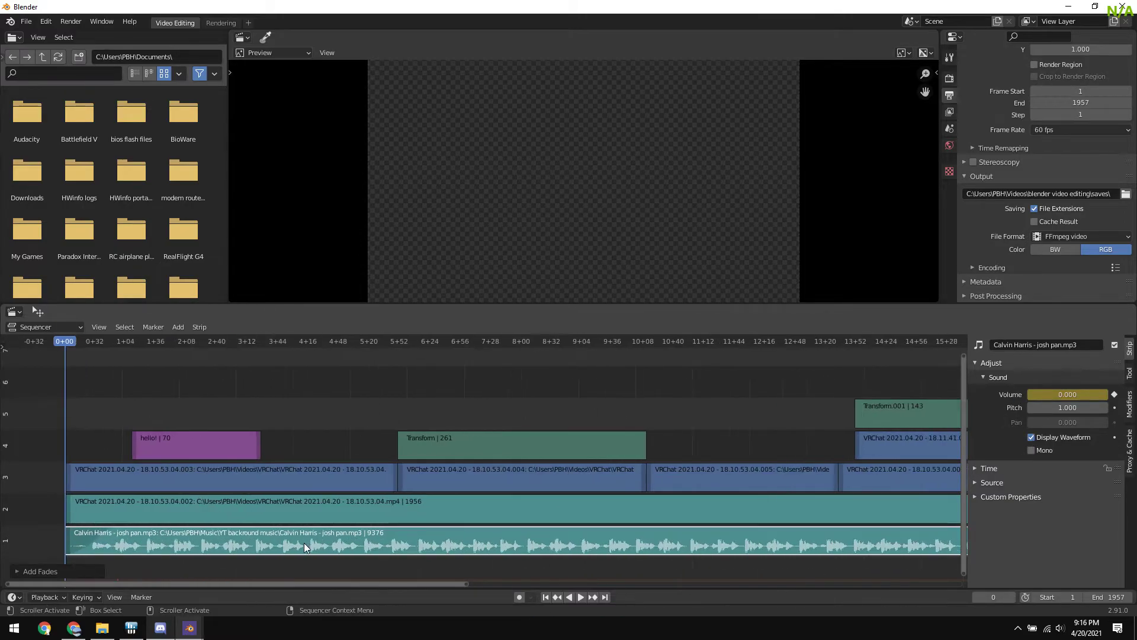
scroll(313, 557, down, 1)
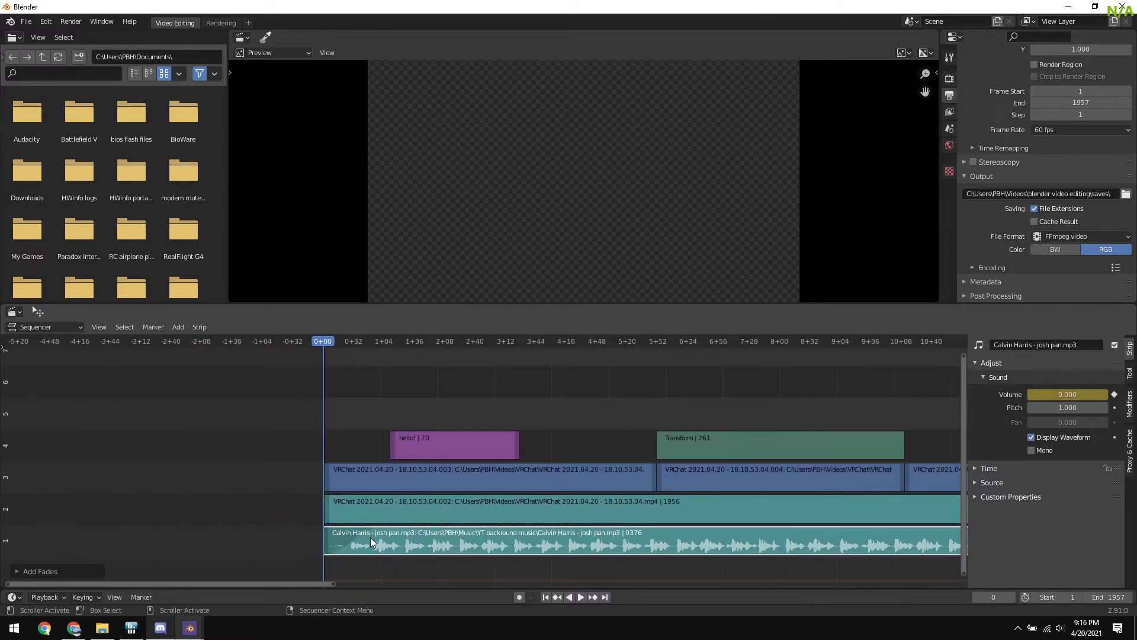
scroll(474, 545, up, 1)
scroll(595, 542, down, 4)
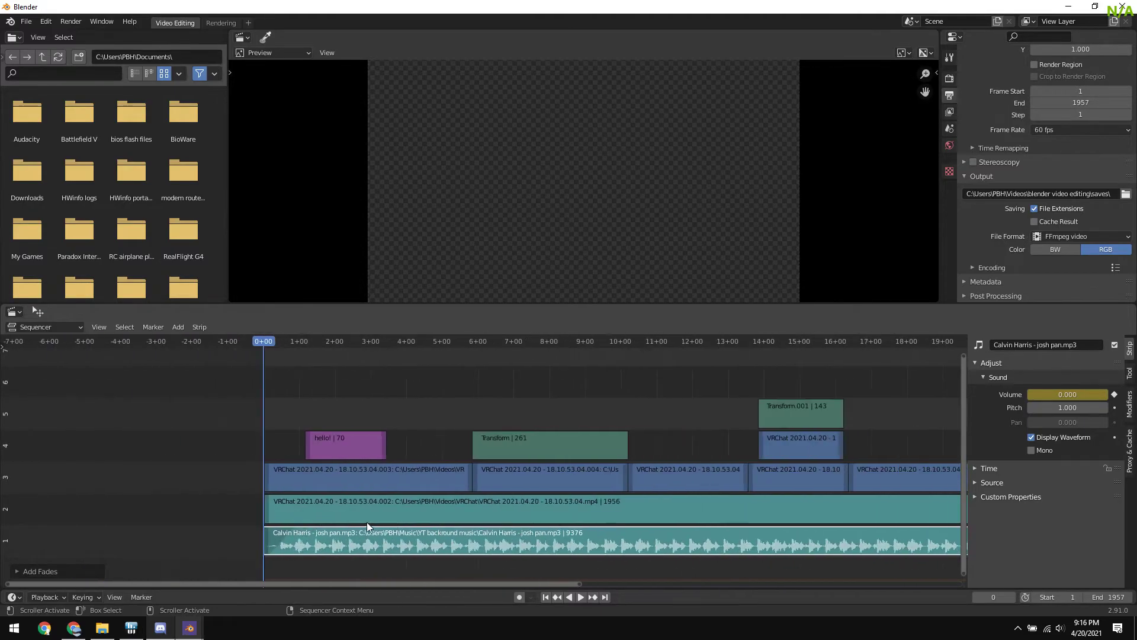
Set the music strip's volume to 1 at frame 0
click(1069, 397)
text(1)
key(Return)
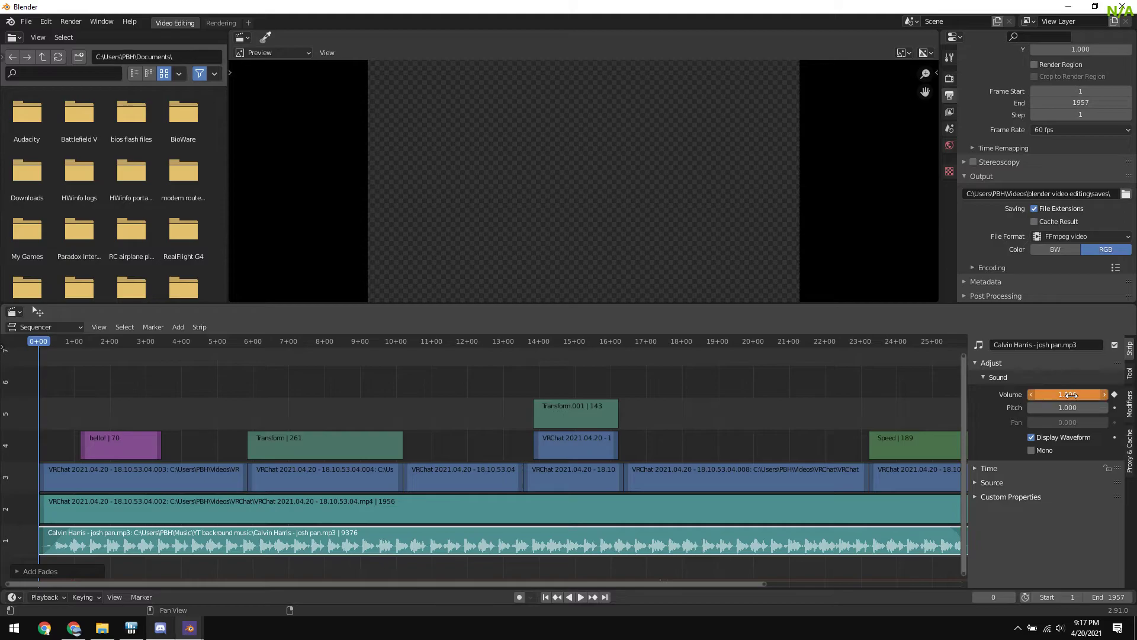
Play back the sequence from the start and again from a later point to check the music and fades, then deselect the music strip
middle_drag(656, 424, 736, 430)
key(space)
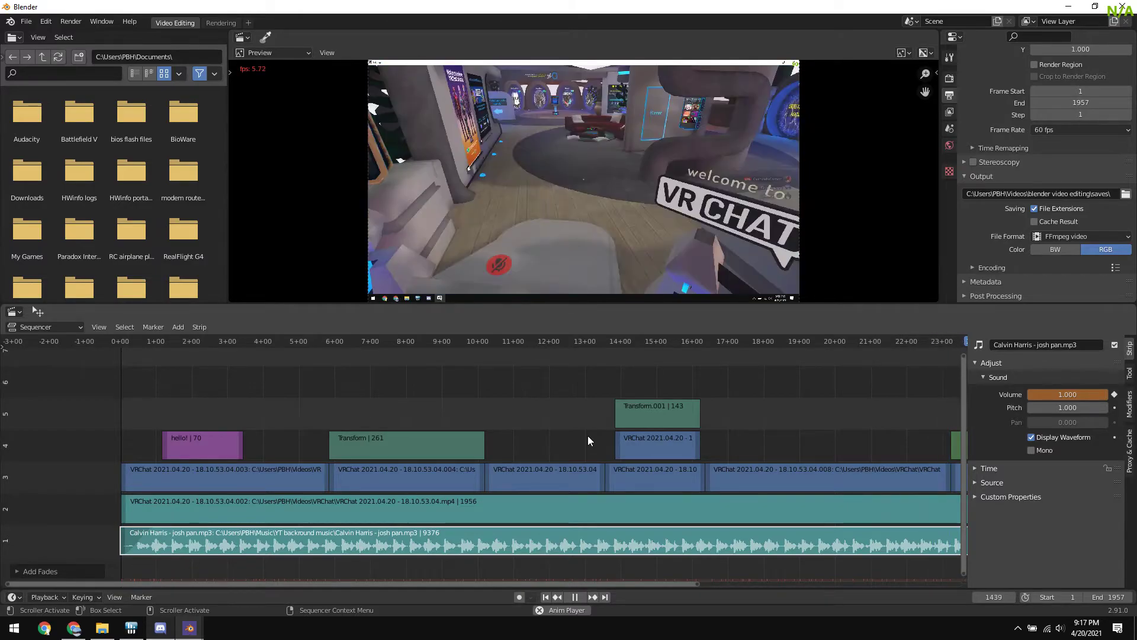
key(space)
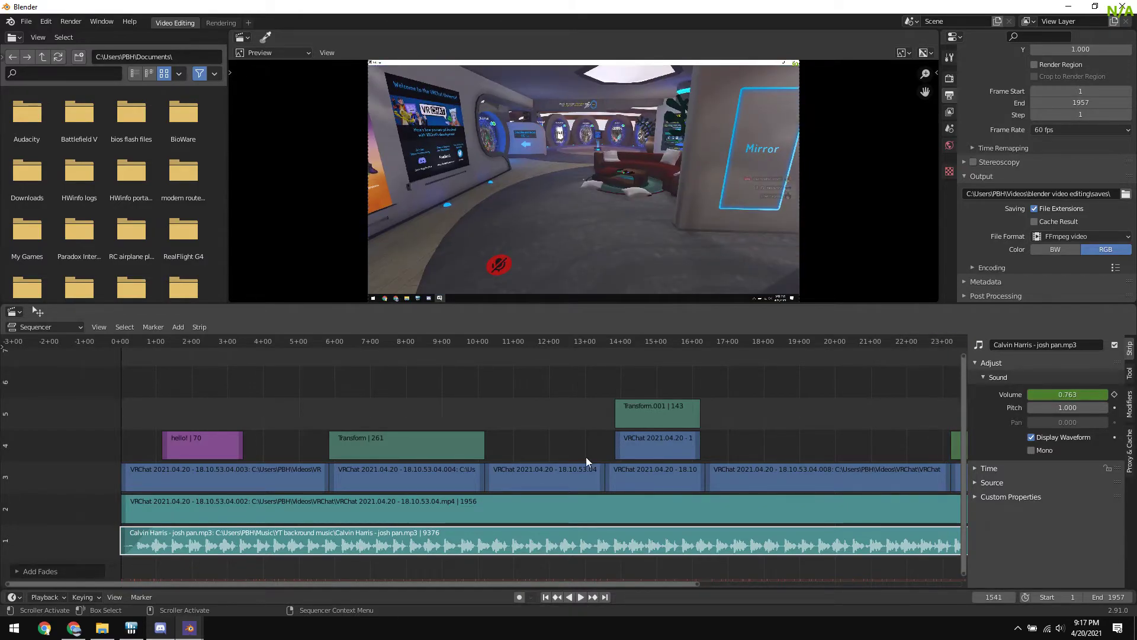
key(Home)
drag(804, 350, 647, 358)
key(space)
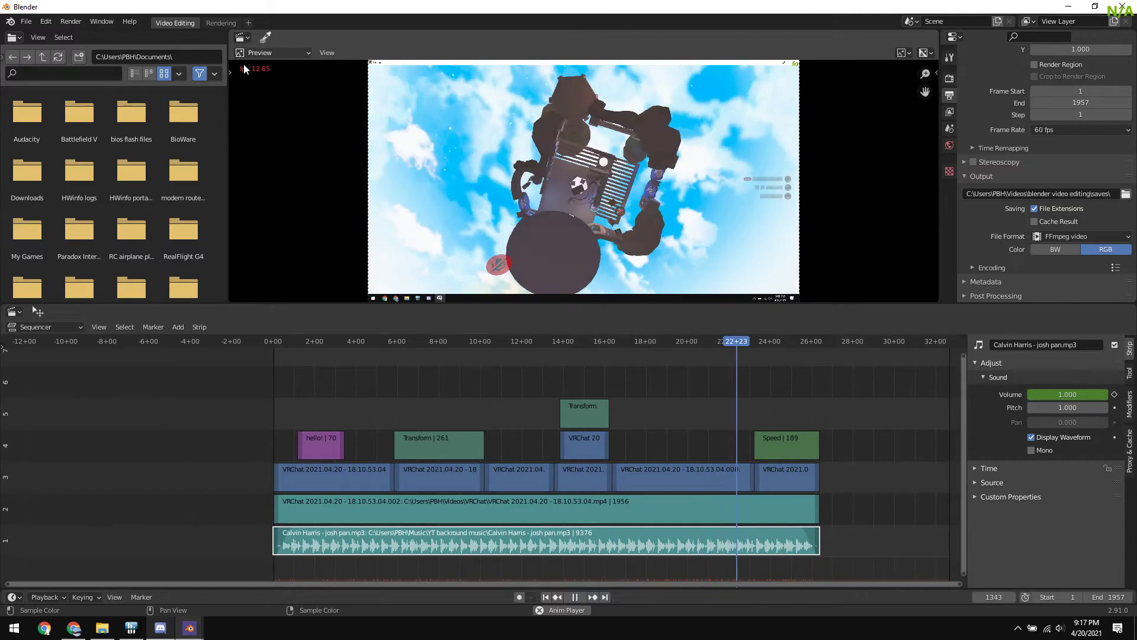
key(space)
click(242, 422)
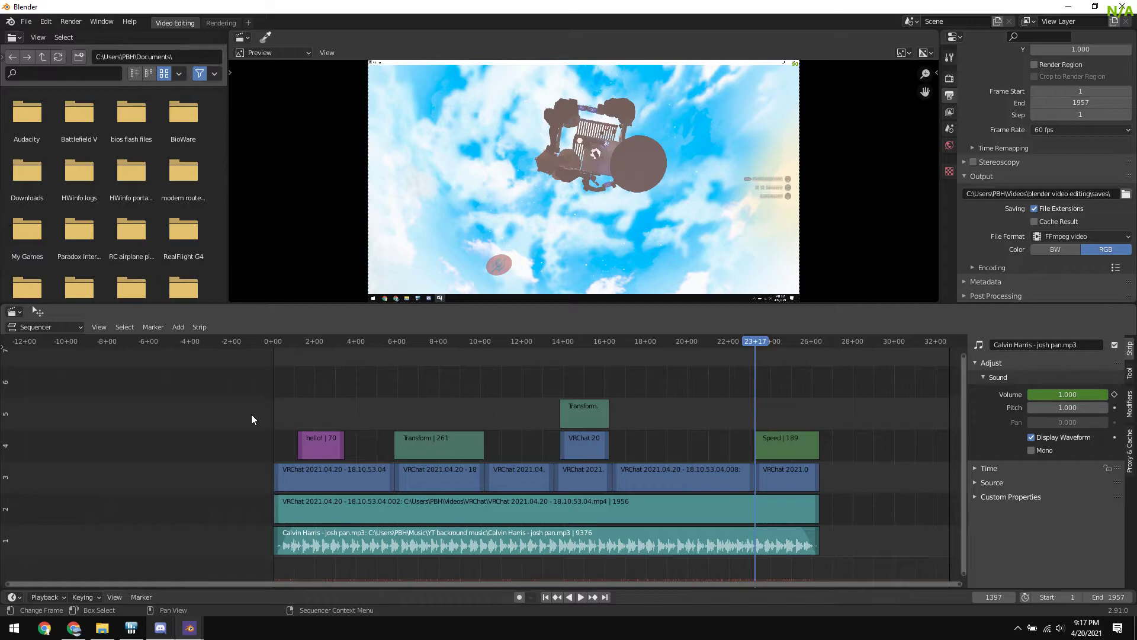
Set the audio codec to AAC in the output's encoding settings
click(1048, 129)
click(989, 267)
scroll(1007, 258, down, 3)
scroll(1067, 241, down, 4)
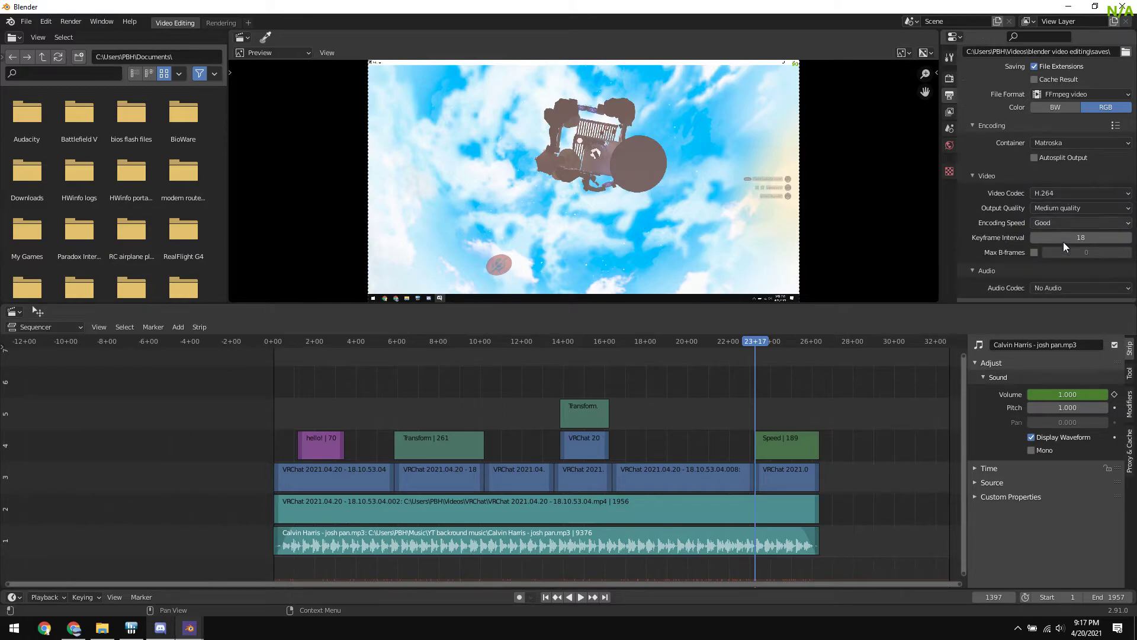
click(1067, 263)
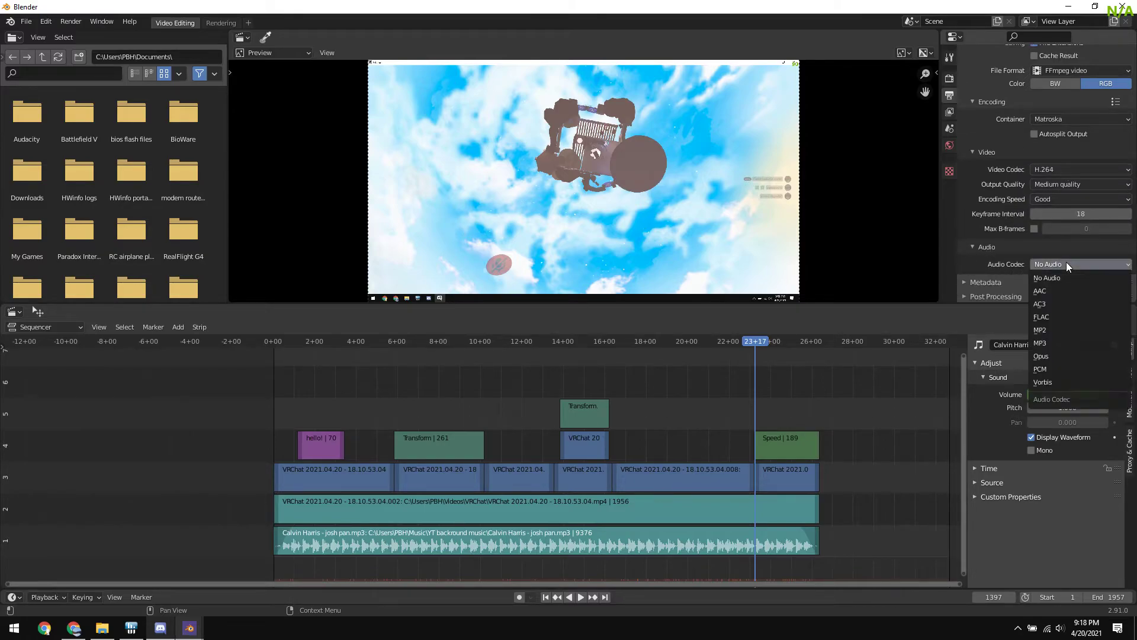
click(1054, 290)
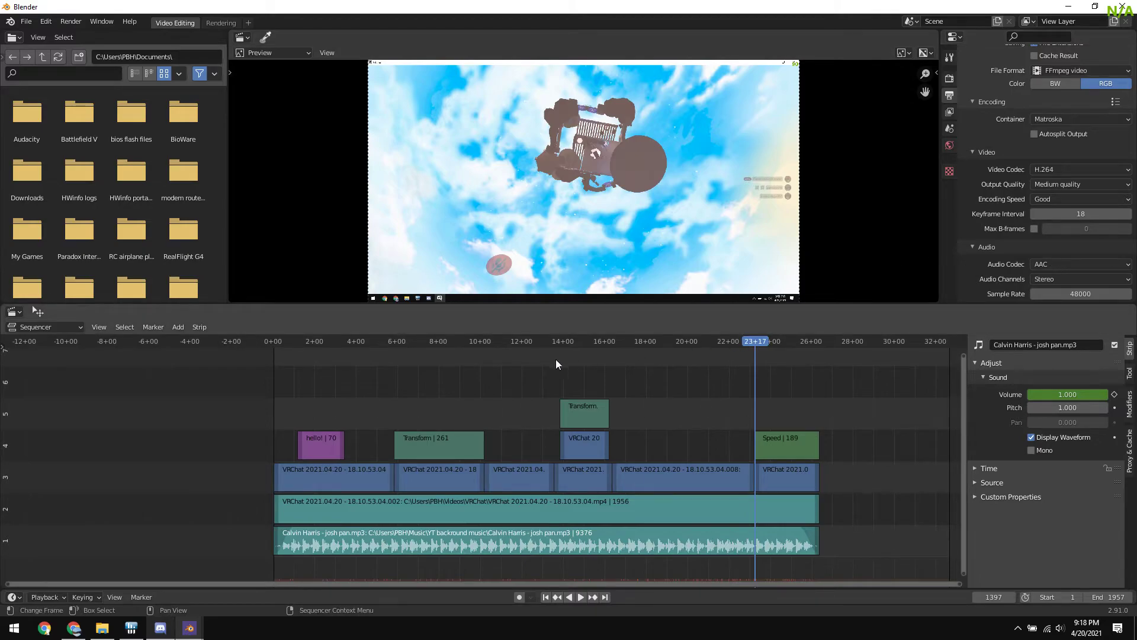
Move the playhead to frame 1582, where the video and sound strips end
click(462, 369)
key(space)
key(space)
click(362, 379)
middle_drag(646, 385, 201, 383)
scroll(429, 468, up, 1)
middle_drag(430, 468, 666, 474)
click(506, 512)
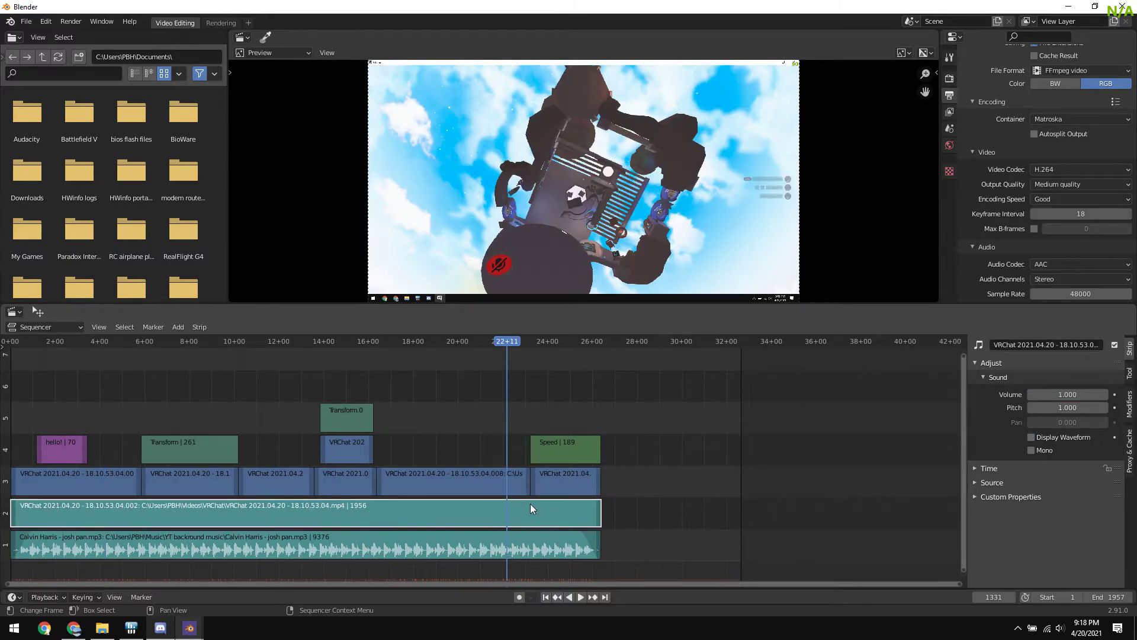
key(space)
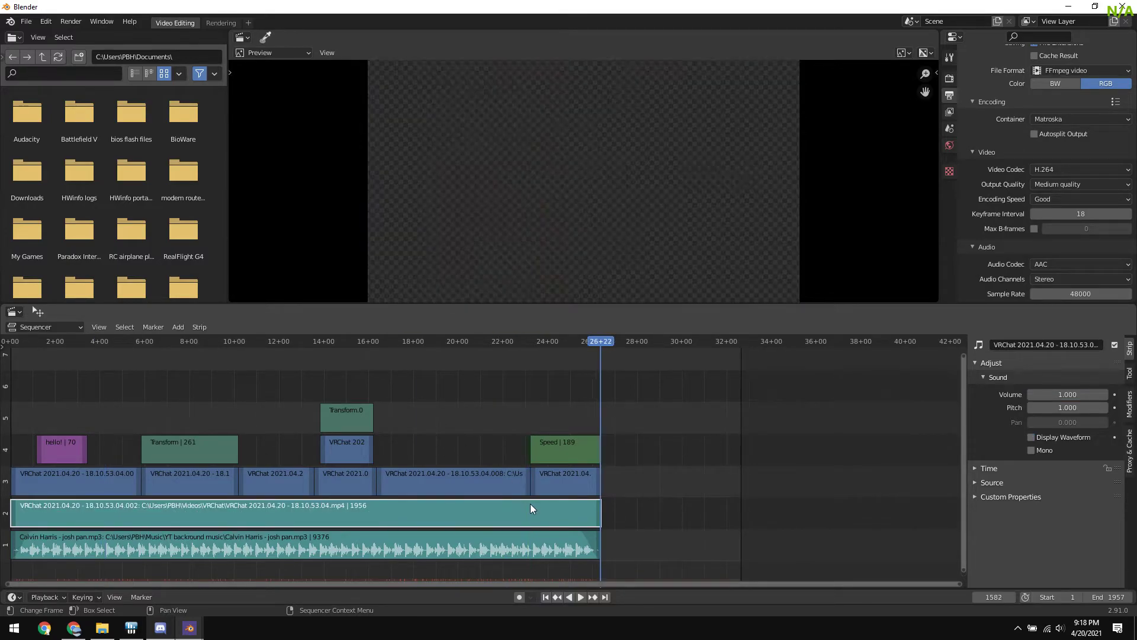
Set the scene's end frame to 1582 so the frame range stops where the strips end
scroll(624, 482, up, 8)
middle_drag(721, 501, 540, 498)
click(995, 597)
key(Return)
click(1111, 598)
text(1582)
key(Return)
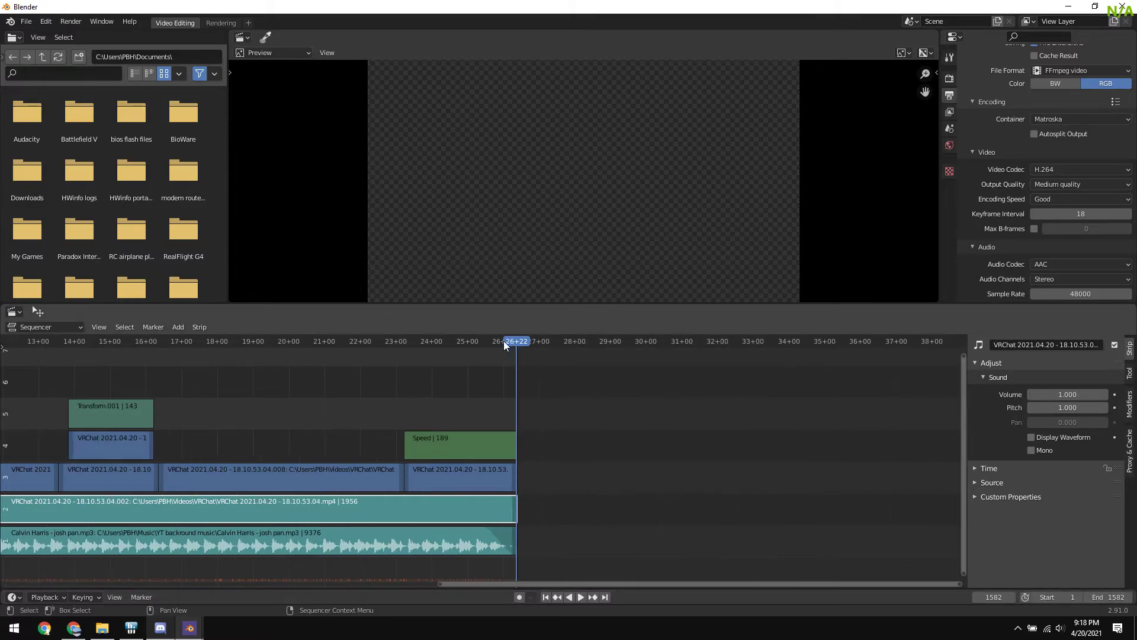
Scrub back through the whole sequence and leave the playhead at frame 475
drag(508, 345, 450, 345)
key(Home)
middle_drag(442, 440, 676, 437)
drag(700, 347, 553, 325)
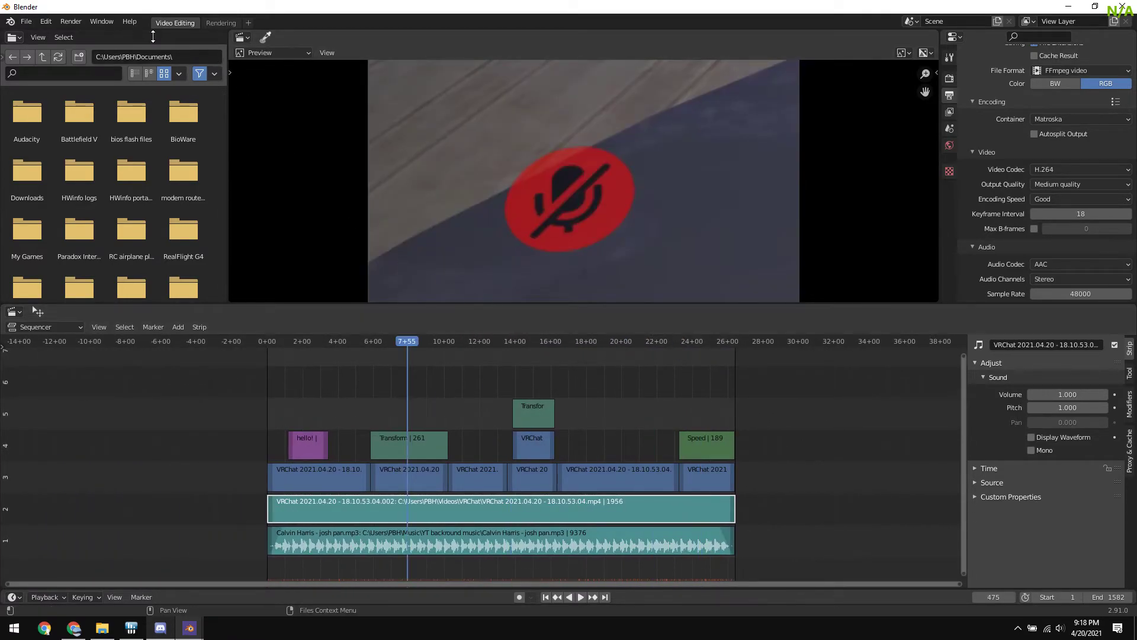
Render the sequence as an animation and close the render window when it finishes
click(78, 23)
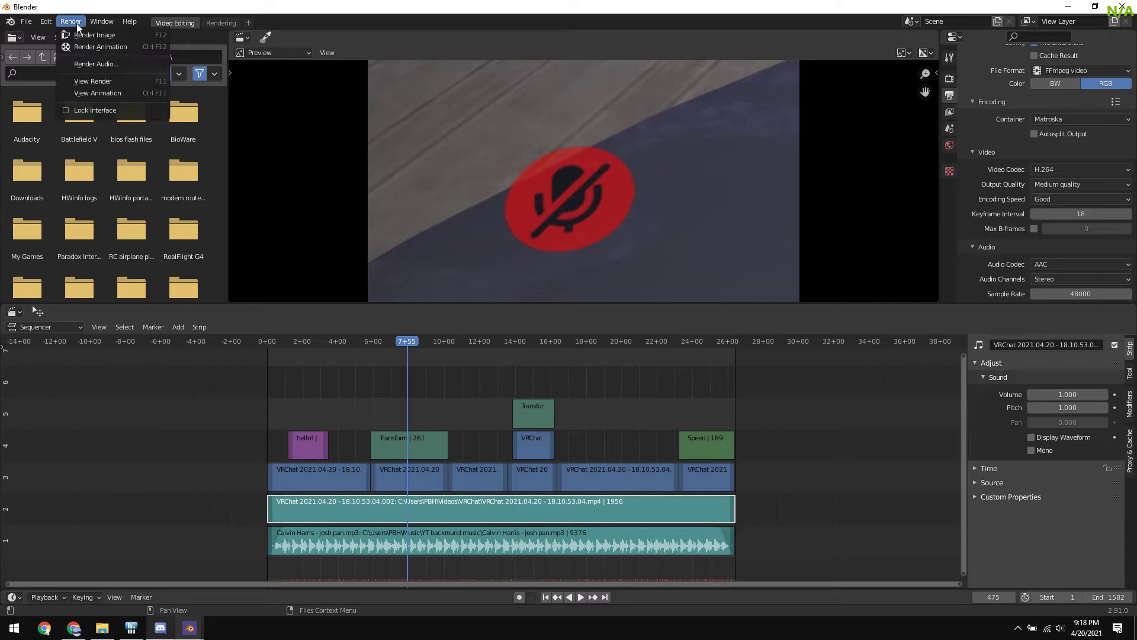
click(115, 46)
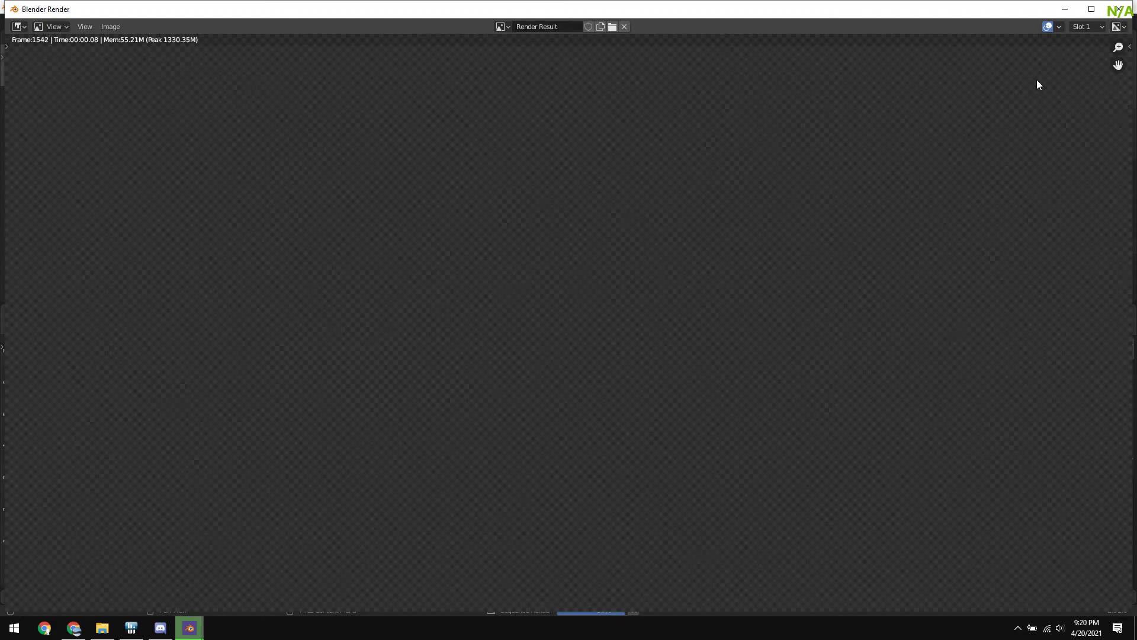
click(1119, 9)
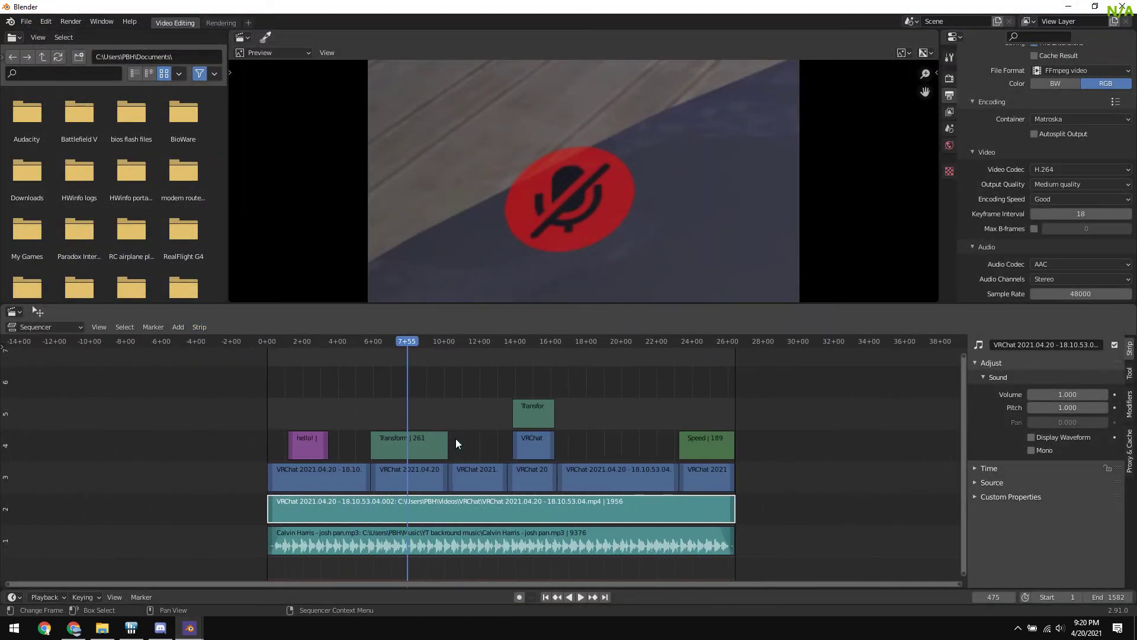
Switch to File Explorer and open the rendered 0001-1582.mkv from Videos > blender video editing > saves to watch it
click(105, 631)
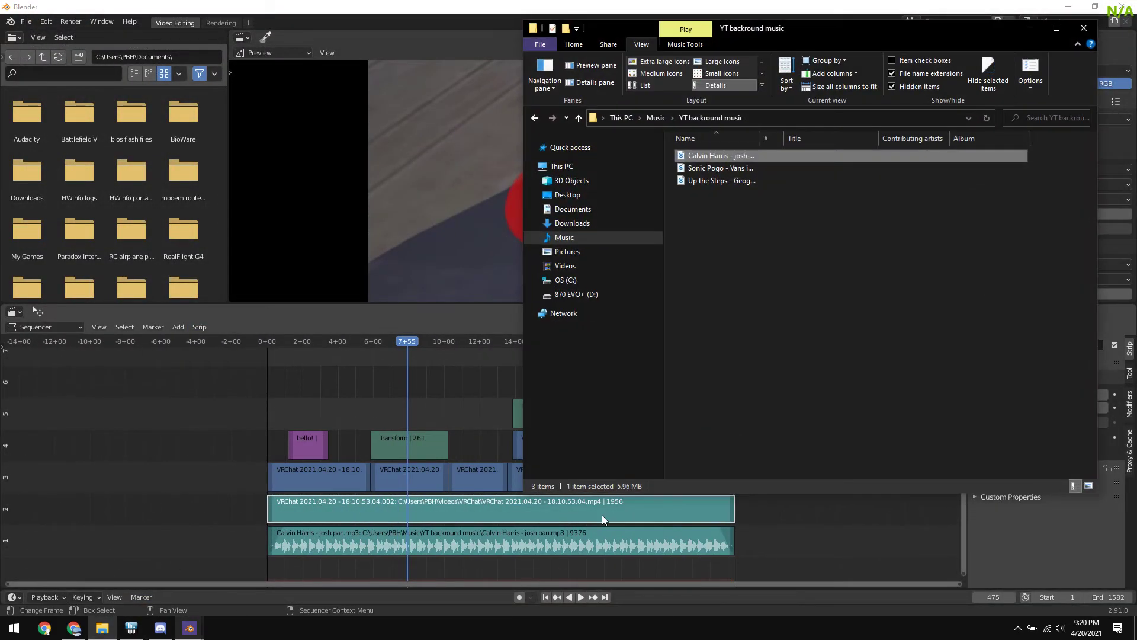
click(584, 266)
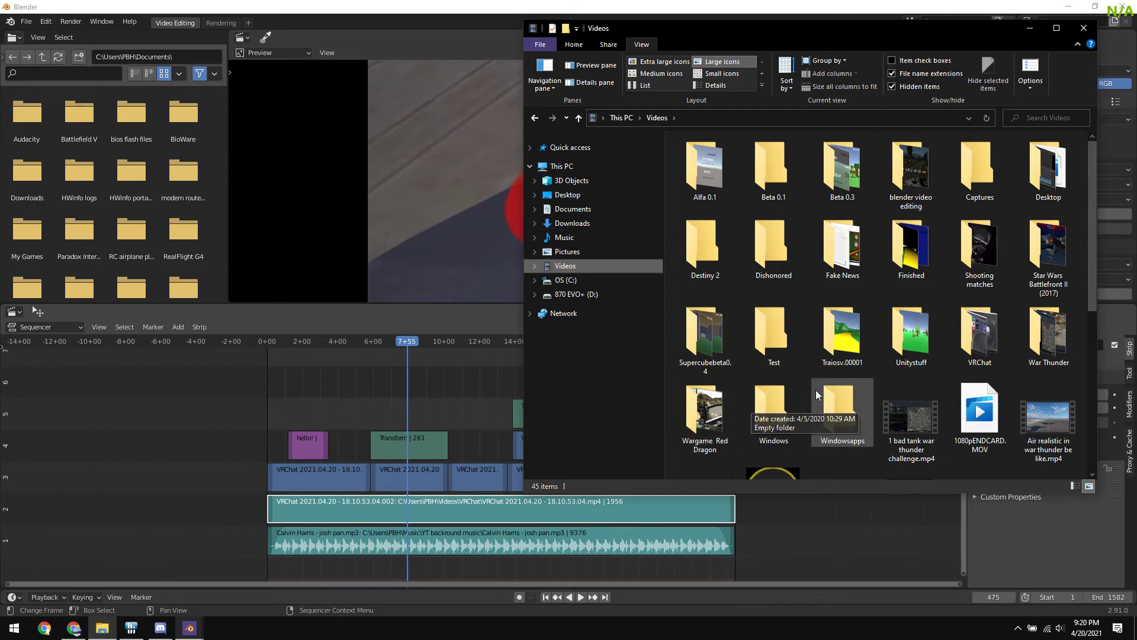
double_click(910, 175)
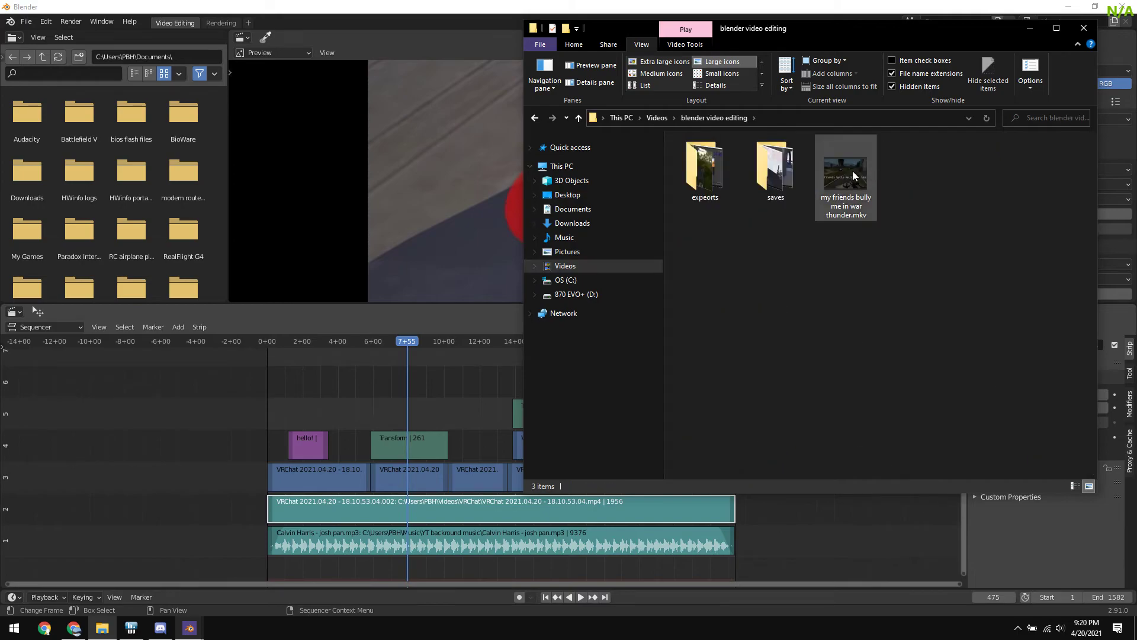
double_click(787, 173)
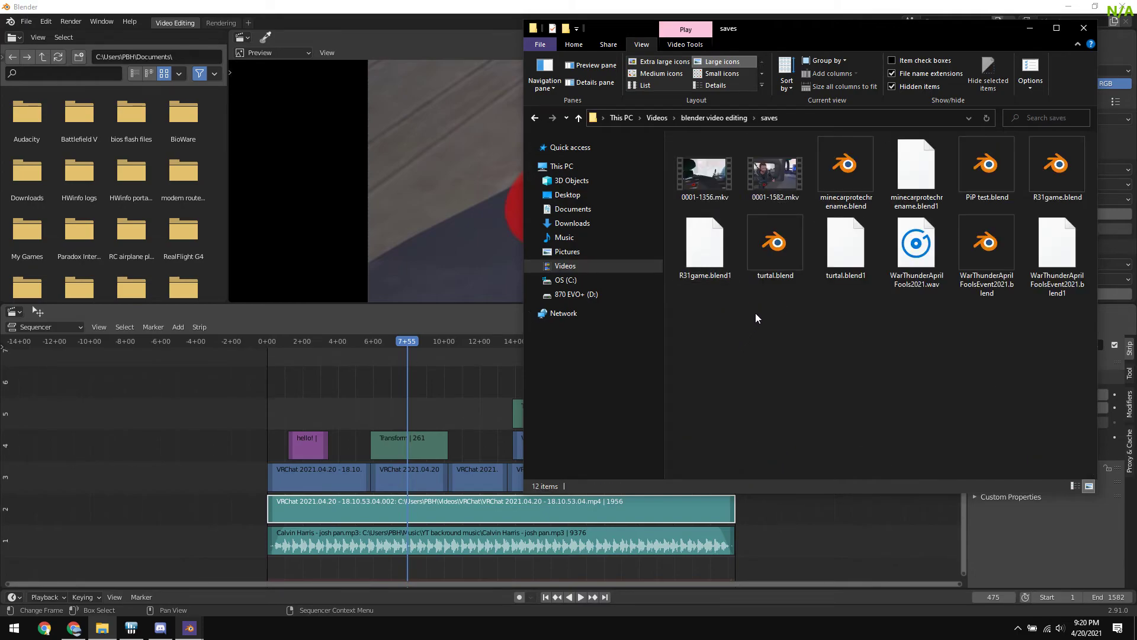
double_click(780, 177)
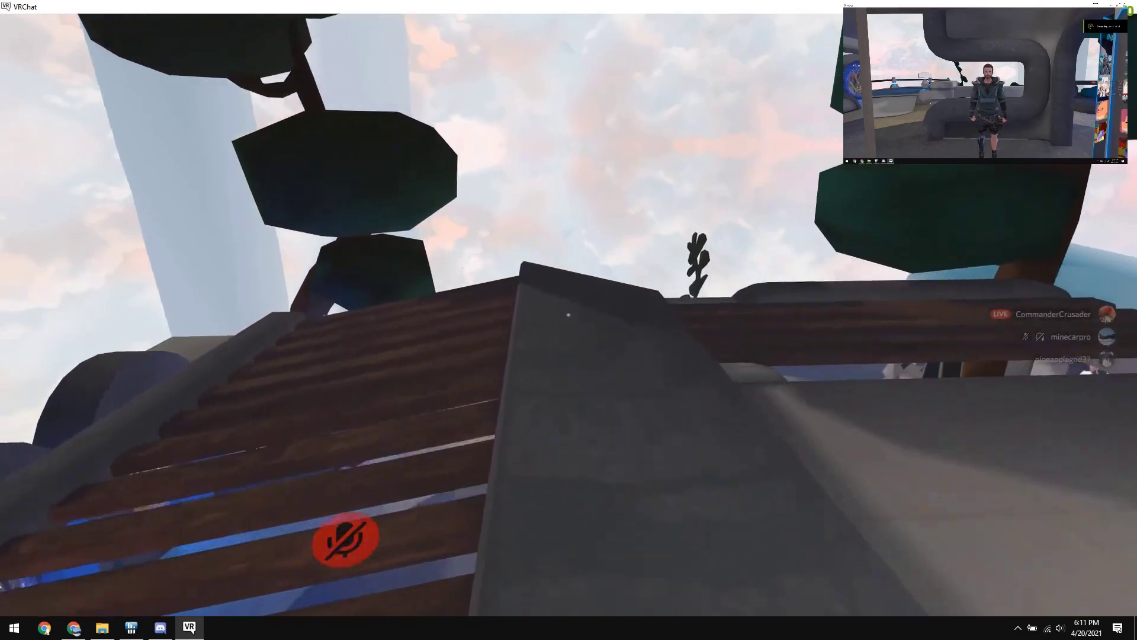
Close the video player, minimise File Explorer to return to Blender, and deselect the sound strip in channel 2
mouse_move(765, 335)
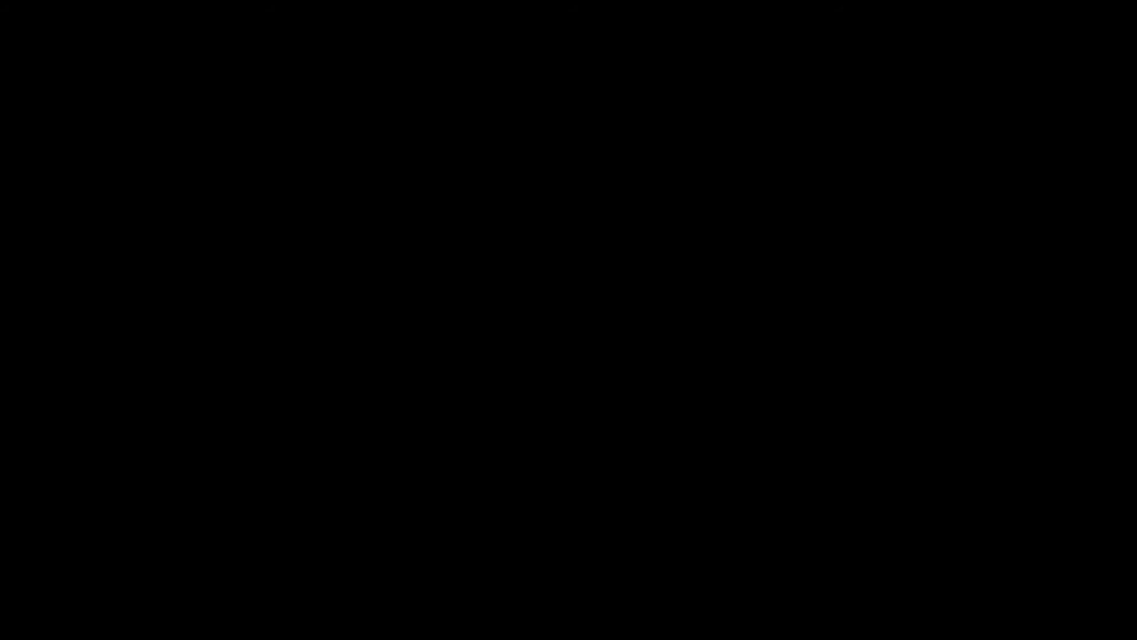
click(1078, 607)
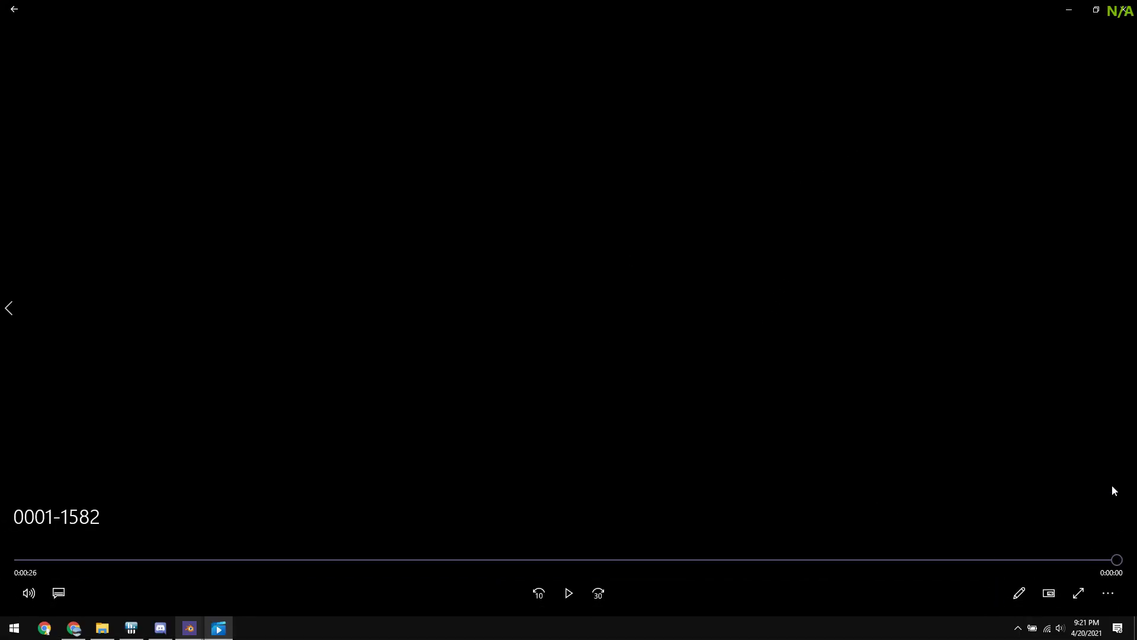
click(1121, 11)
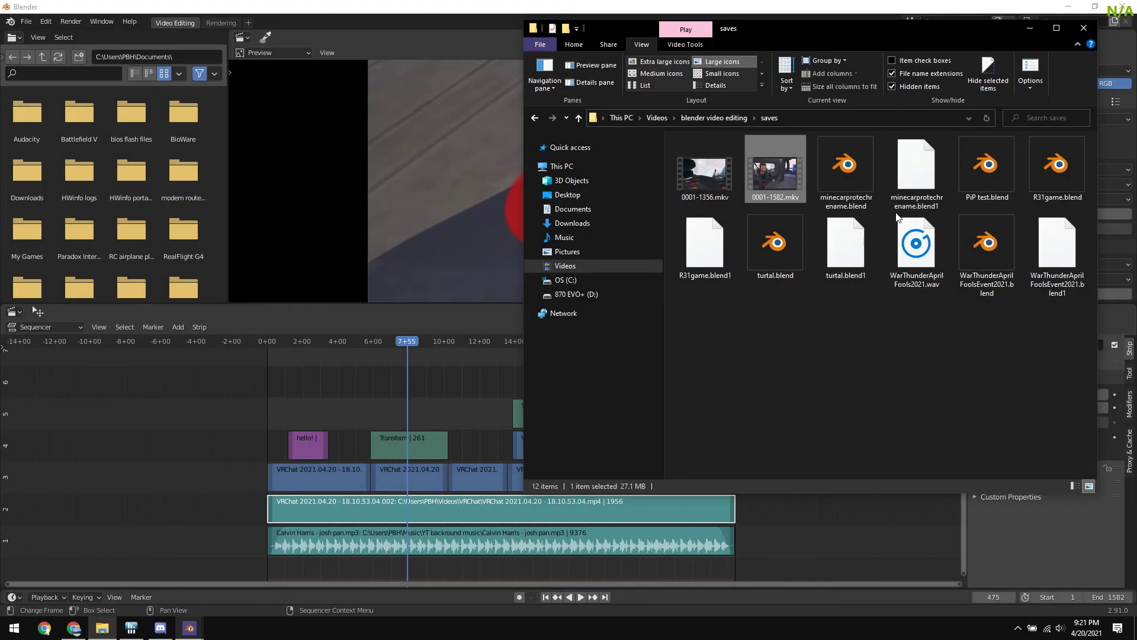
click(1031, 27)
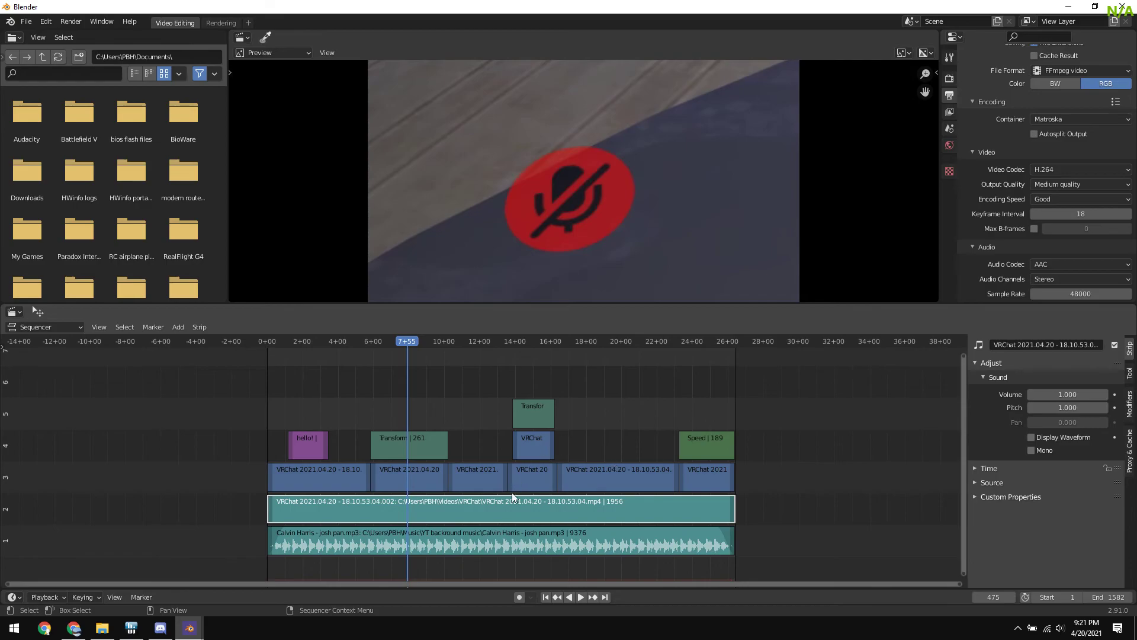
click(816, 486)
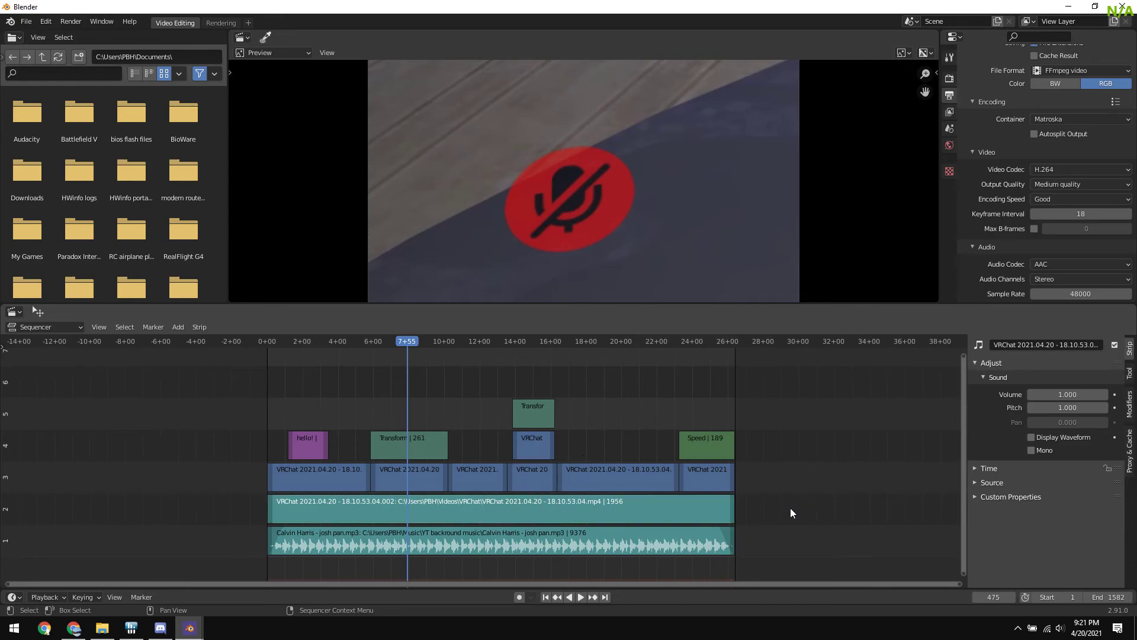